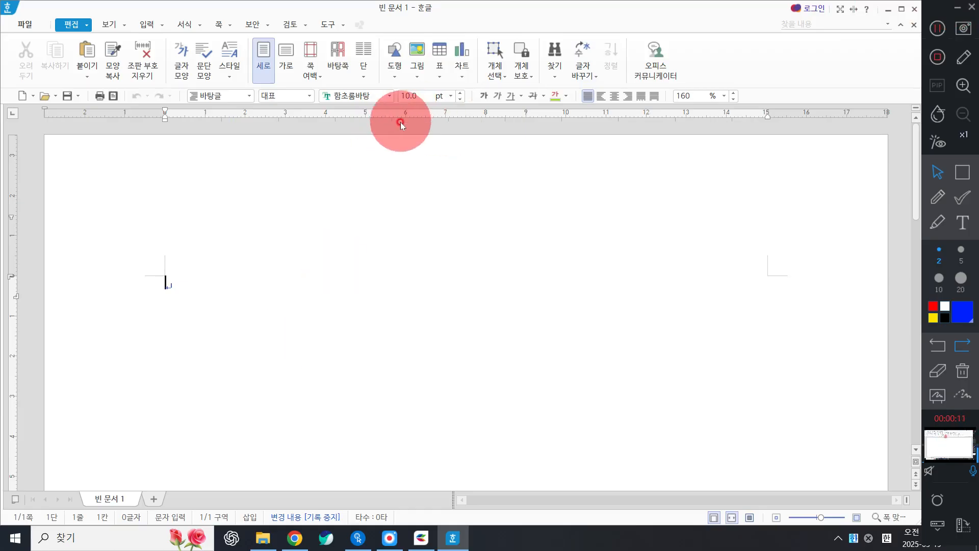
Step: Write the title "천만관객 한국영화" on the first line of the blank document
{"action": "key", "text": "ctrl+a"}
{"action": "type", "text": "천만관객"}
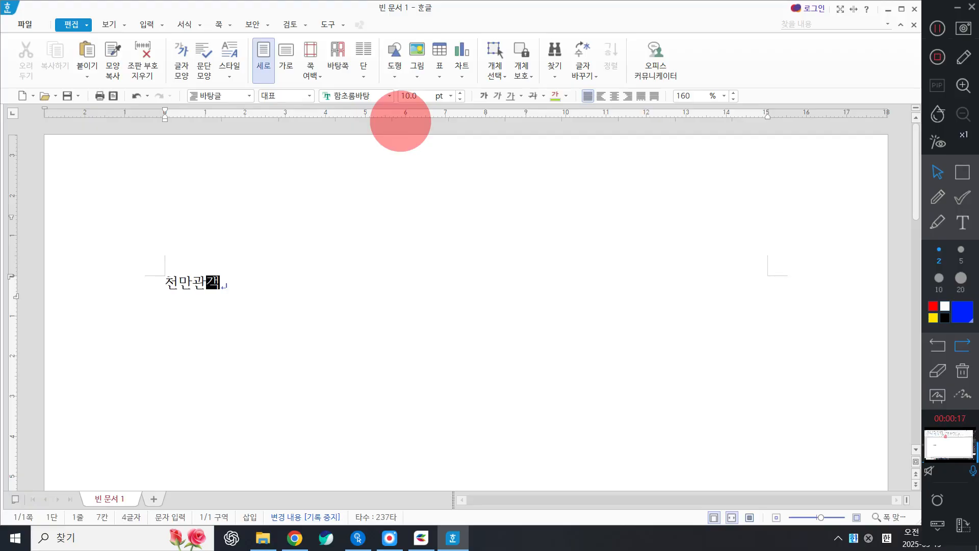
{"action": "type", "text": " 한국"}
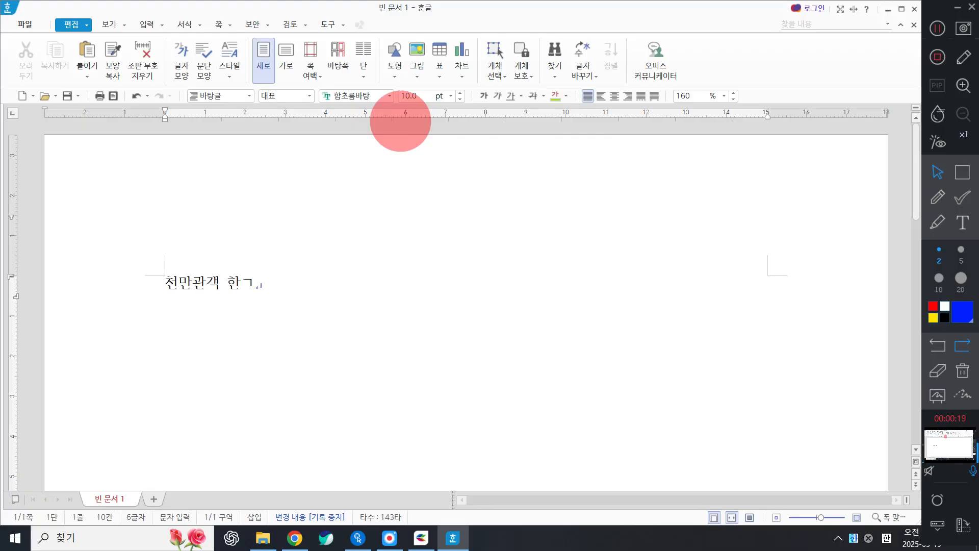
{"action": "type", "text": "영화"}
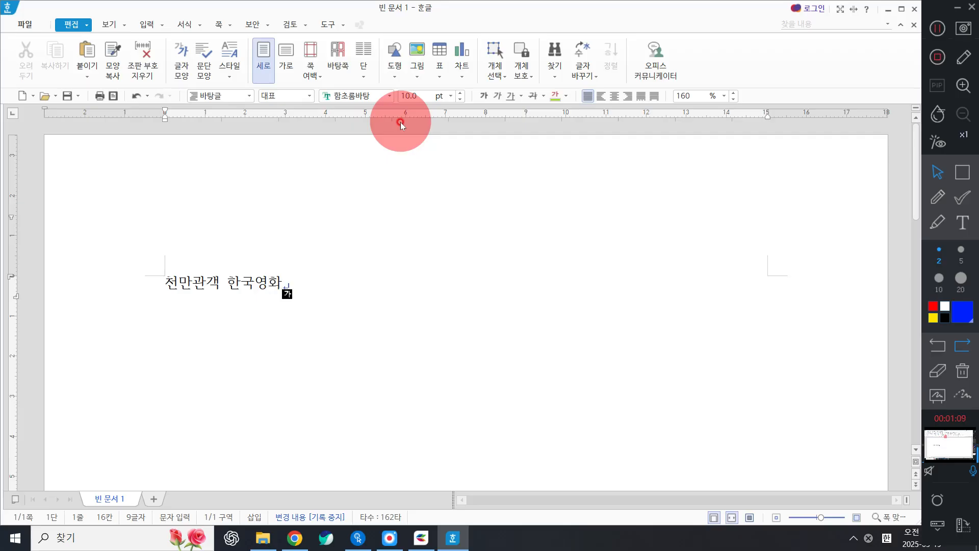
Step: Set the font of the whole title to 맑은 고딕, chosen from the list of all fonts
{"action": "key", "text": "ctrl+a"}
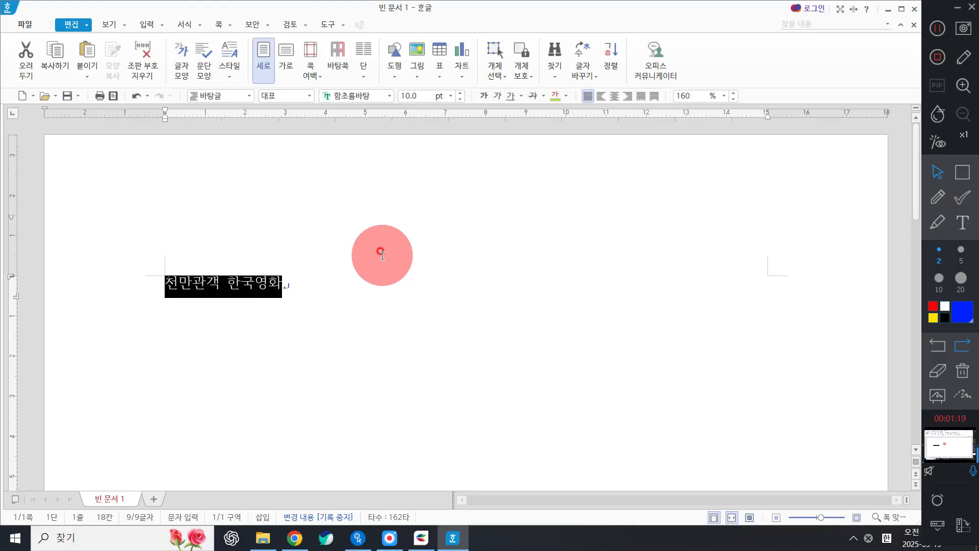
{"action": "left_click", "coordinate": [372, 96]}
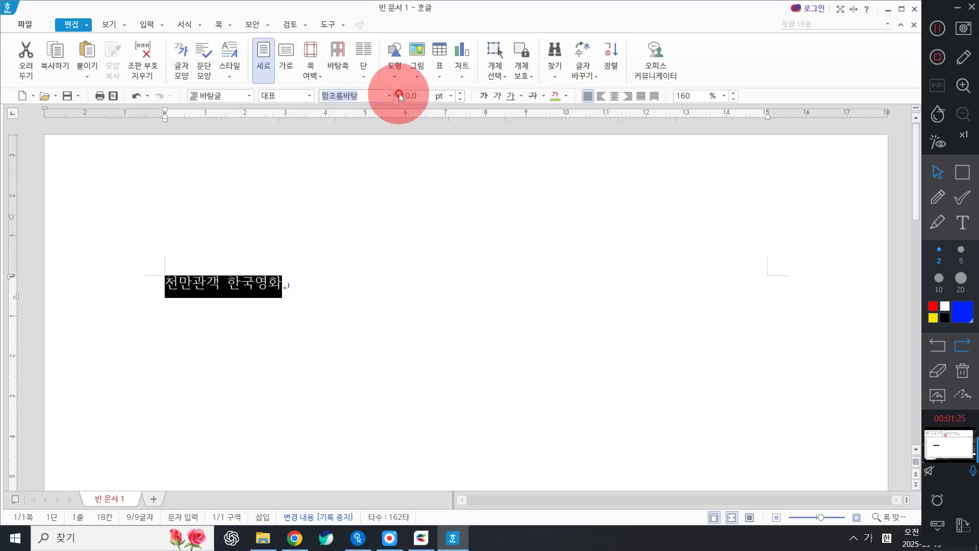
{"action": "left_click", "coordinate": [388, 96]}
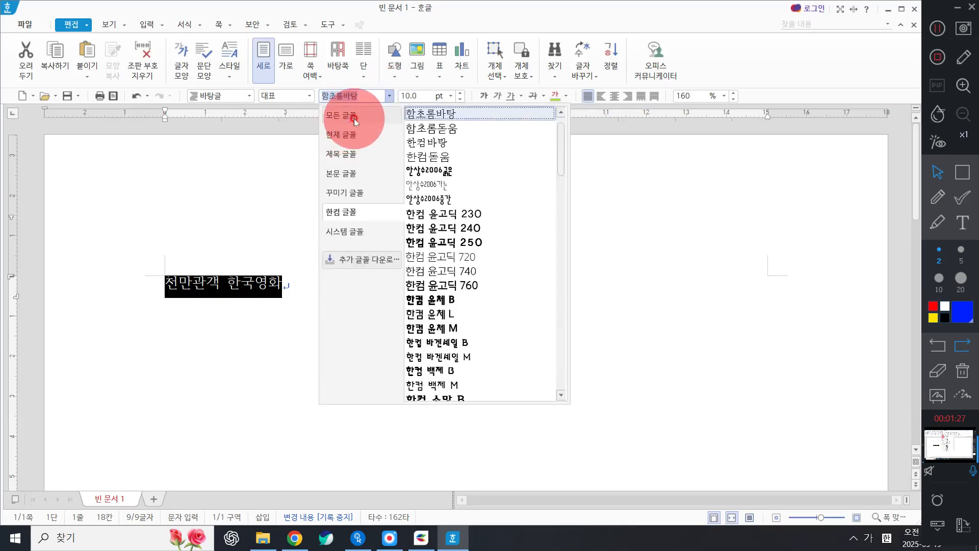
{"action": "left_click", "coordinate": [356, 118]}
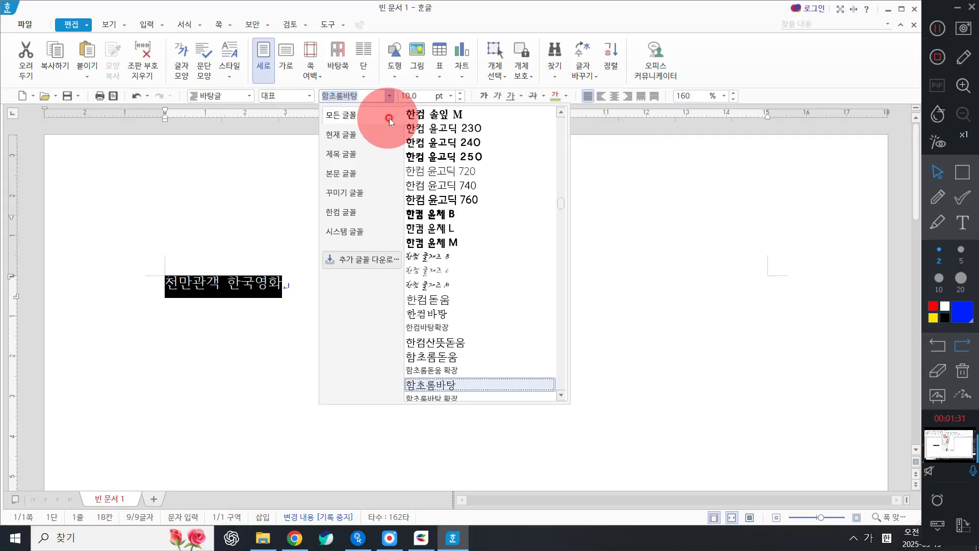
{"action": "left_click", "coordinate": [389, 95]}
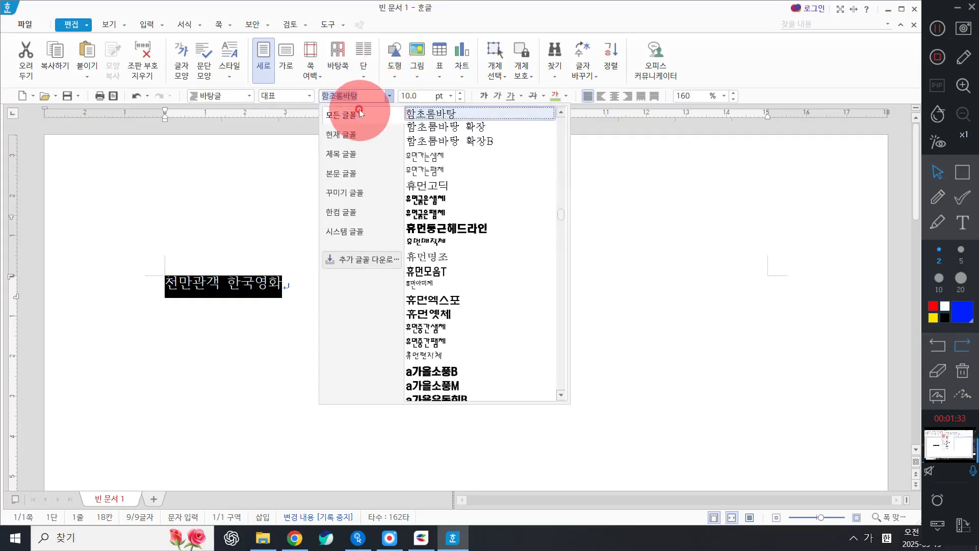
{"action": "left_click", "coordinate": [356, 116]}
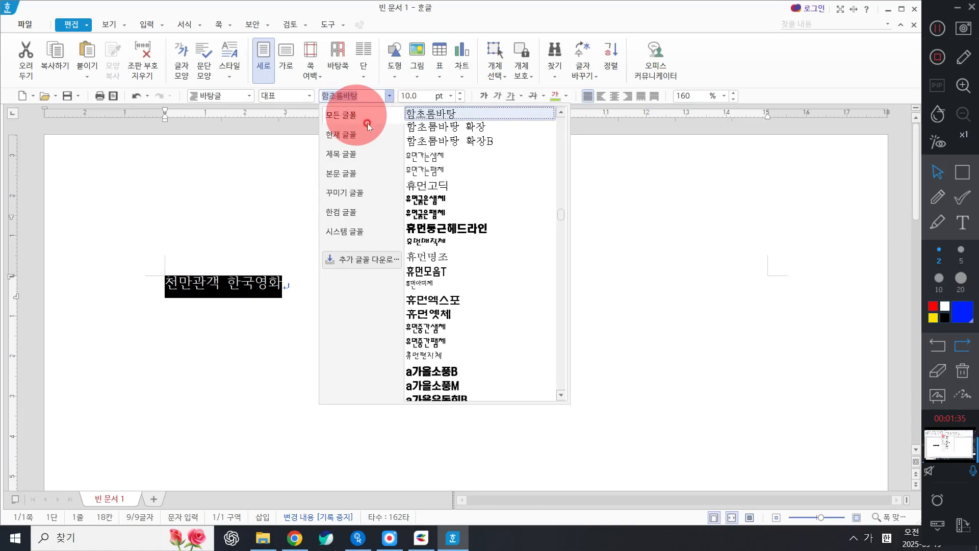
{"action": "left_click", "coordinate": [498, 227]}
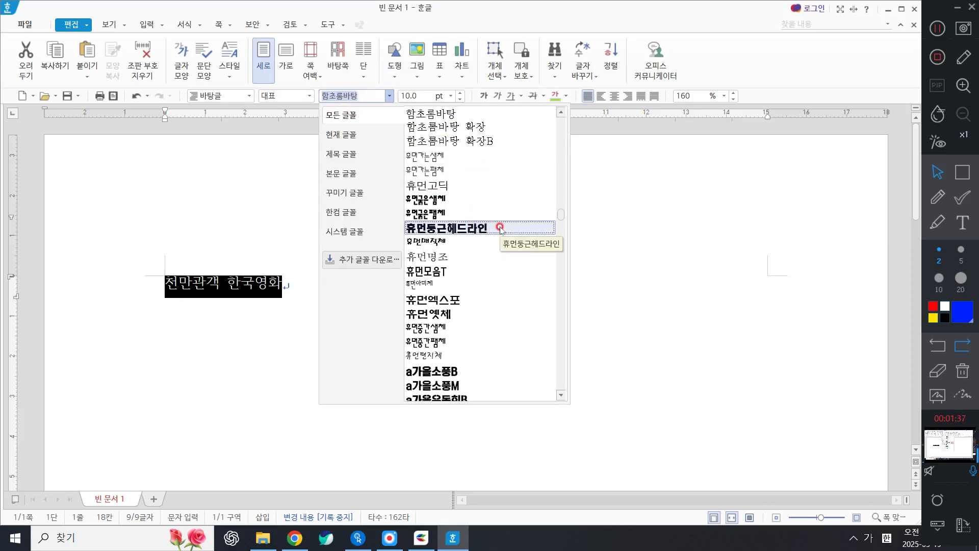
{"action": "scroll", "coordinate": [499, 227], "scroll_direction": "down", "scroll_amount": 6}
{"action": "type", "text": "맑"}
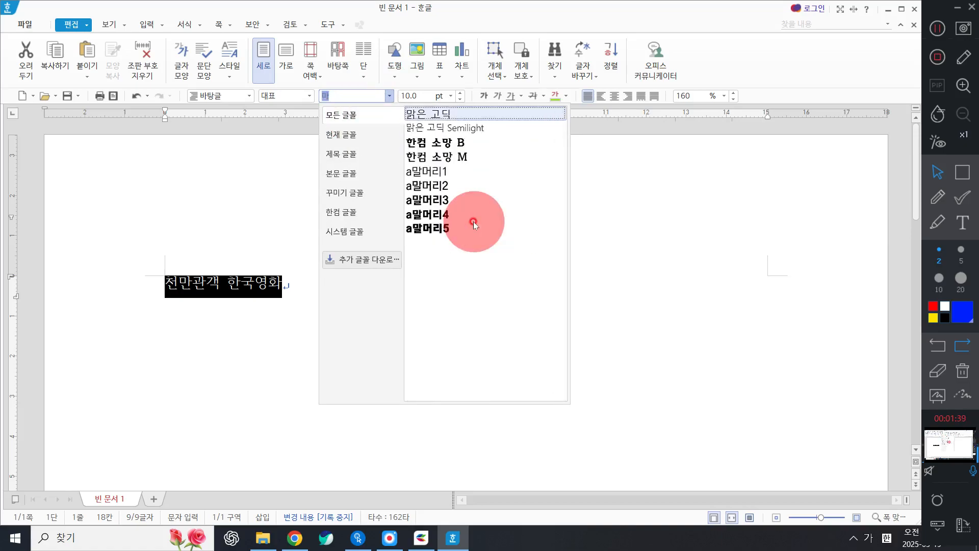
{"action": "left_click", "coordinate": [433, 114]}
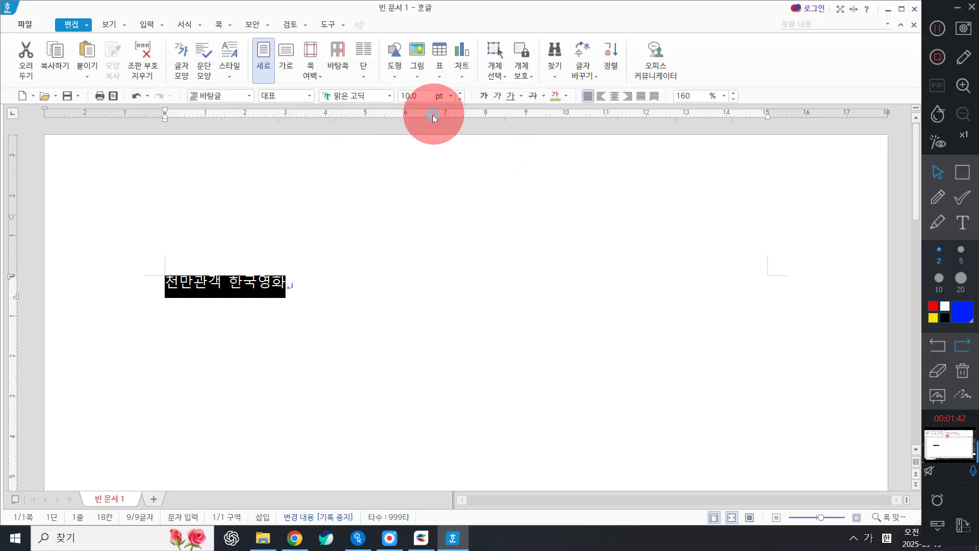
{"action": "left_click", "coordinate": [363, 94]}
{"action": "type", "text": "맑"}
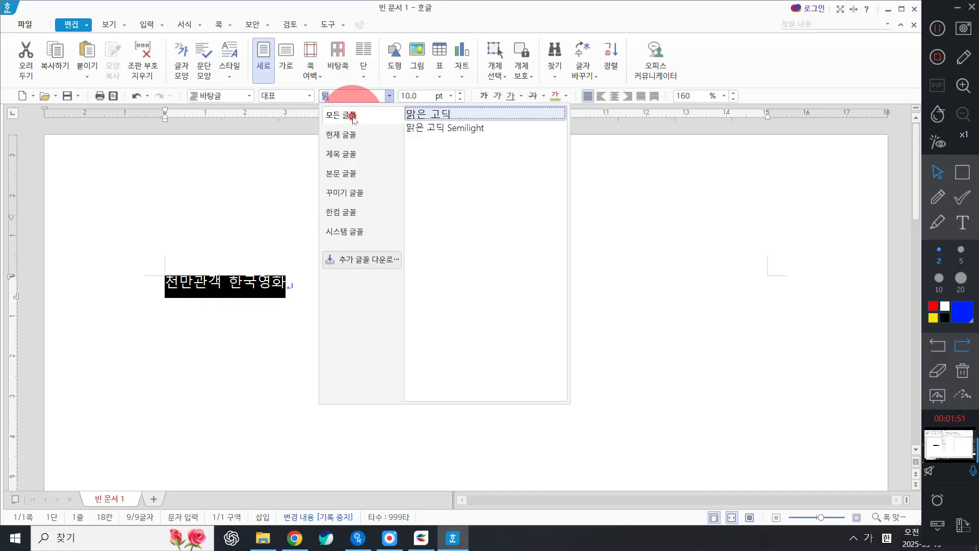
{"action": "left_click", "coordinate": [449, 116]}
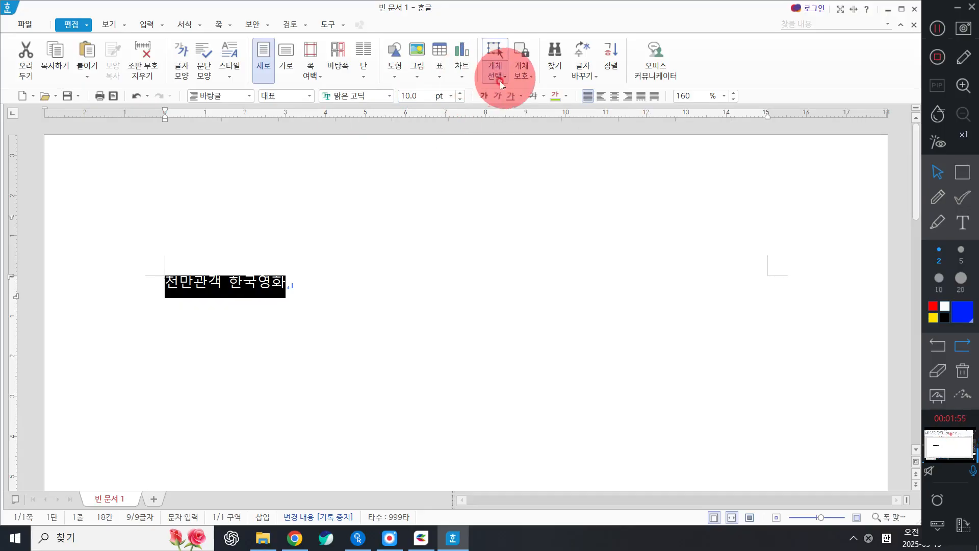
Step: Set the title's size to 16 pt and make it bold and italic
{"action": "left_click", "coordinate": [451, 96]}
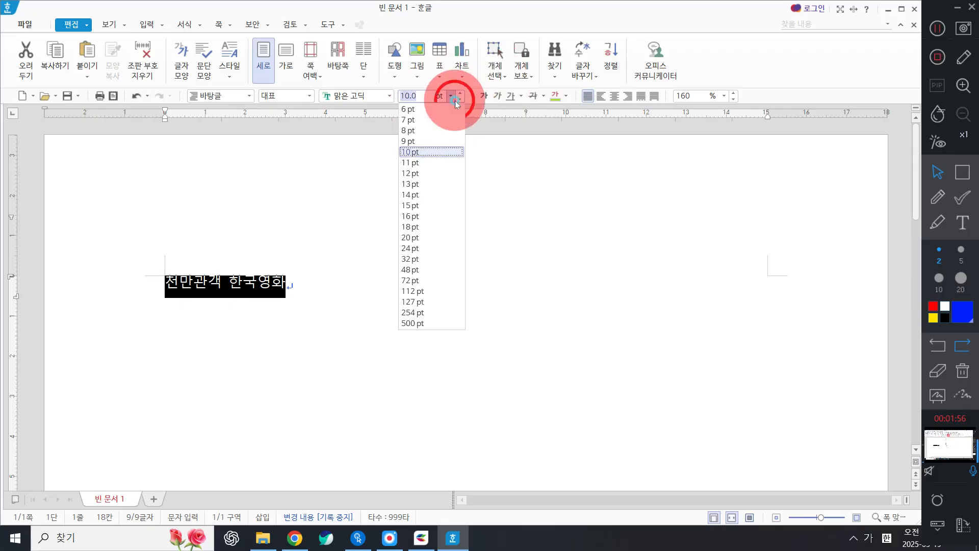
{"action": "left_click", "coordinate": [438, 216]}
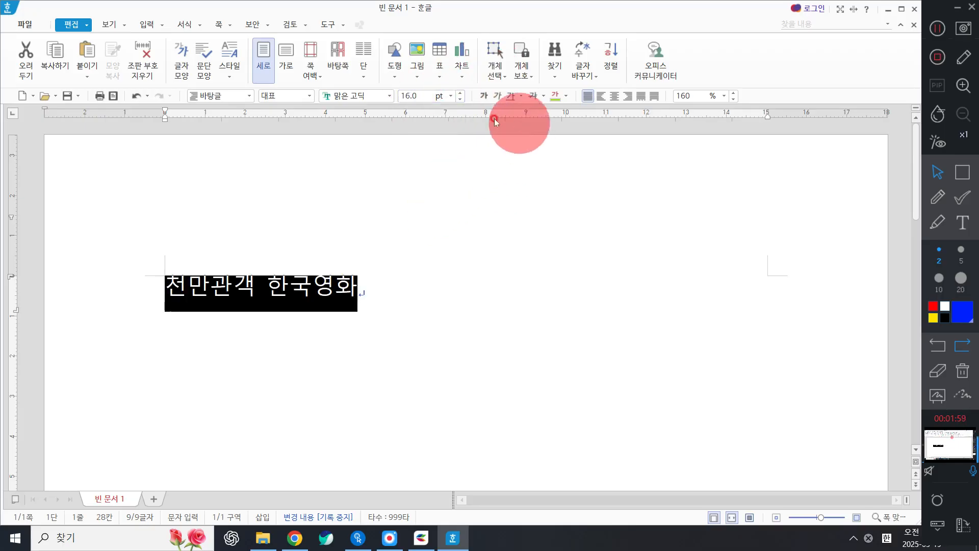
{"action": "left_click", "coordinate": [483, 96]}
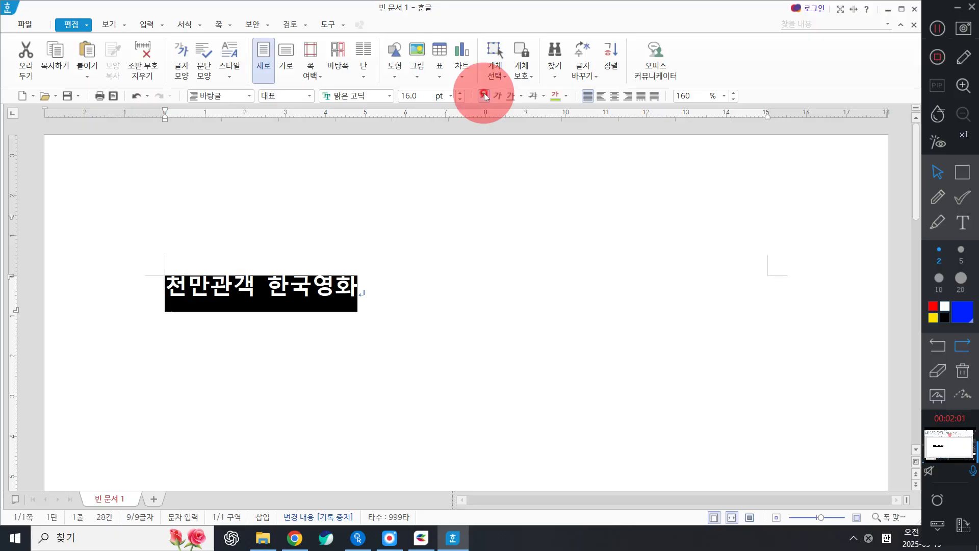
{"action": "left_click", "coordinate": [502, 95]}
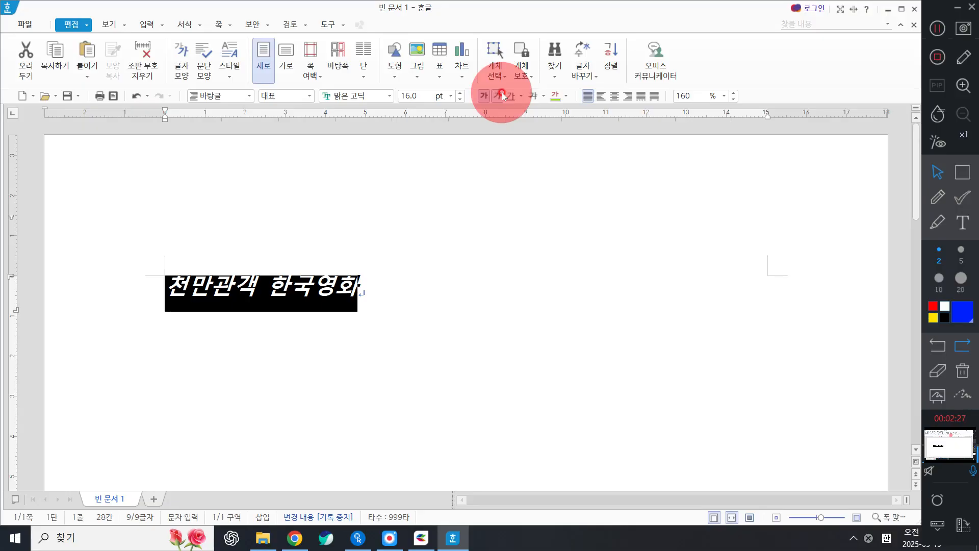
{"action": "left_click", "coordinate": [438, 309]}
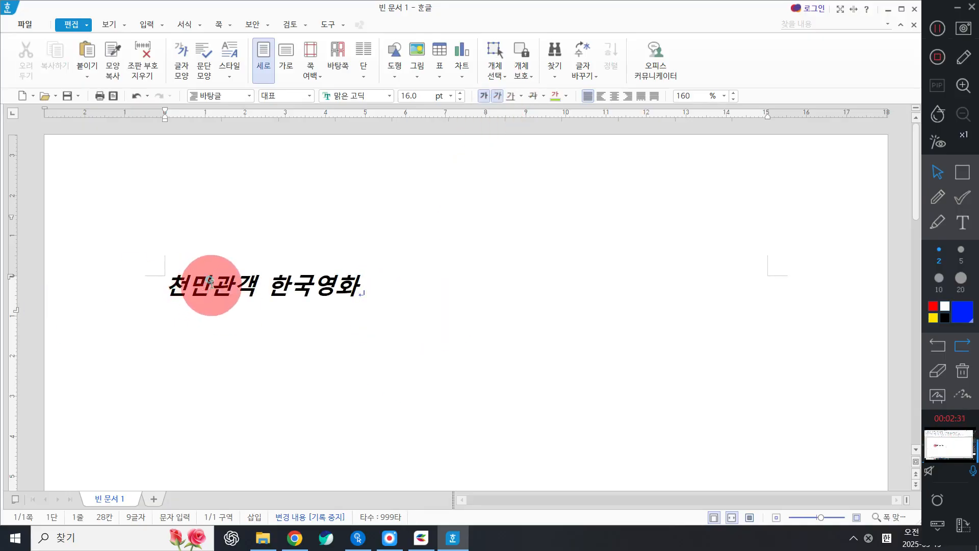
Step: Colour the word 천만 in the title dark olive green
{"action": "left_click_drag", "start_coordinate": [212, 283], "coordinate": [131, 286]}
{"action": "key", "text": "F9"}
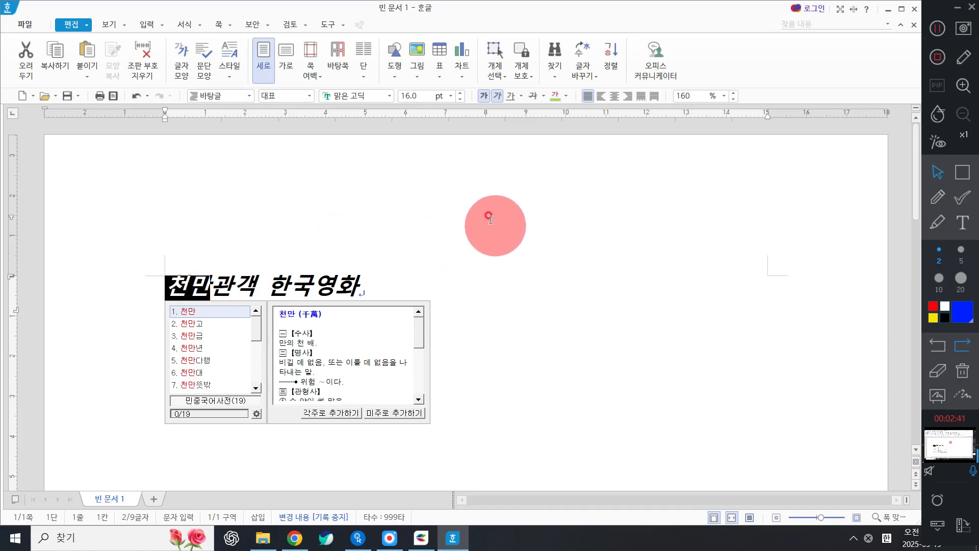
{"action": "left_click", "coordinate": [570, 97]}
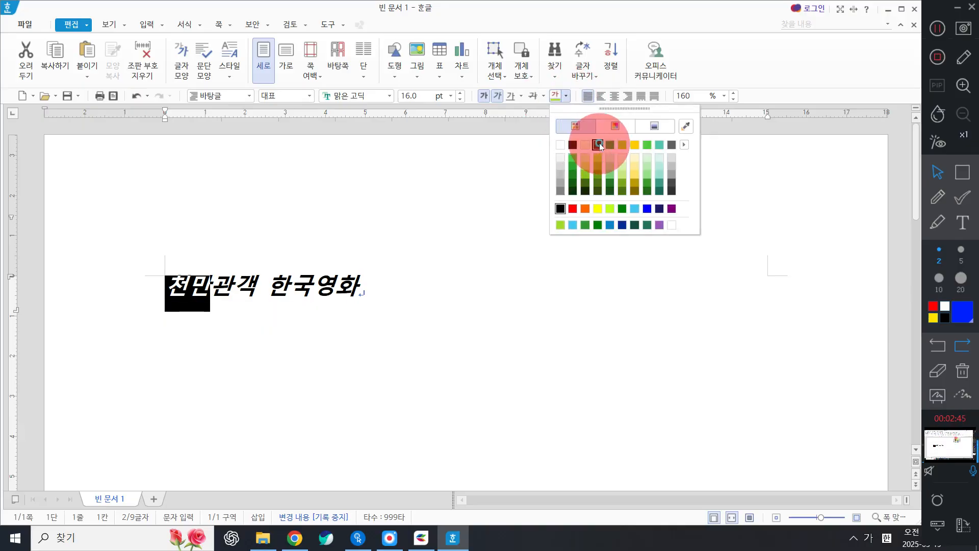
{"action": "left_click", "coordinate": [599, 145]}
{"action": "left_click", "coordinate": [296, 292]}
Step: Switch the font colour theme to 기본 and colour the word 천만 in the title green
{"action": "left_click_drag", "start_coordinate": [205, 290], "coordinate": [147, 292]}
{"action": "left_click", "coordinate": [566, 98]}
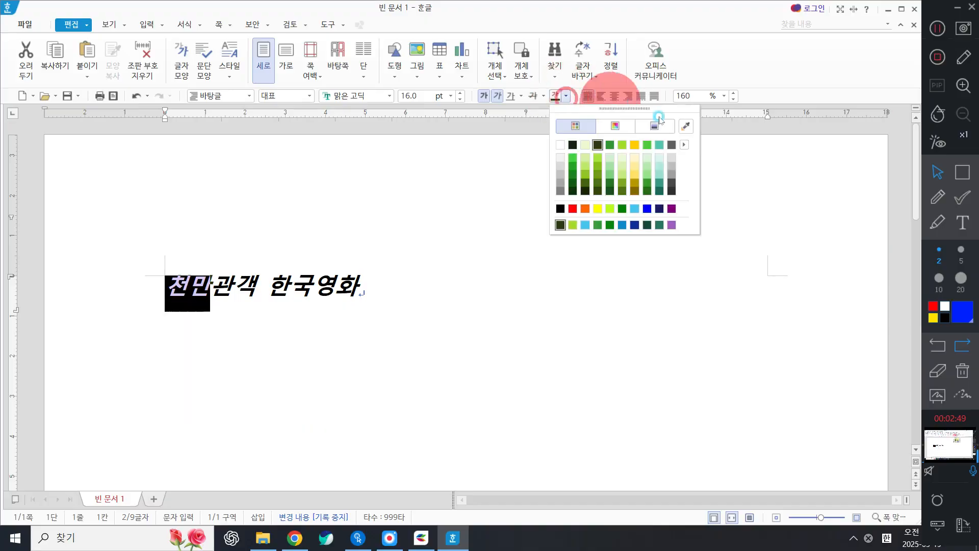
{"action": "mouse_move", "coordinate": [685, 145]}
{"action": "left_click", "coordinate": [723, 146]}
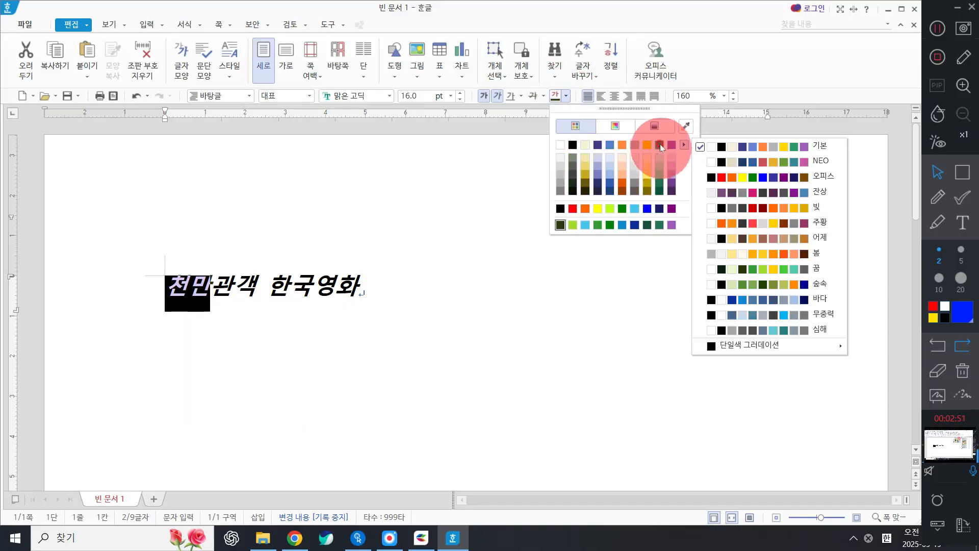
{"action": "left_click", "coordinate": [660, 145]}
Step: Colour the word 한국 in the title orange and start a new line below the title
{"action": "left_click_drag", "start_coordinate": [271, 291], "coordinate": [304, 287]}
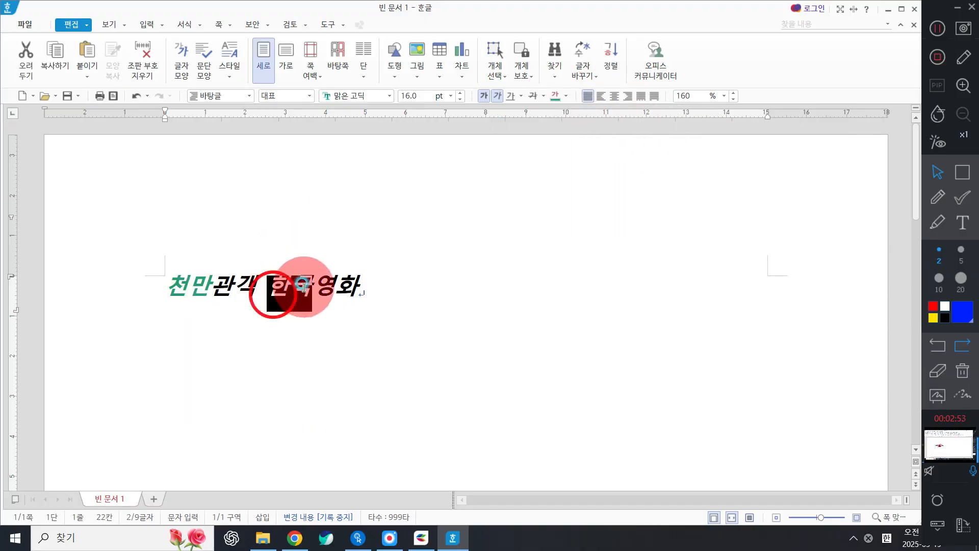
{"action": "left_click", "coordinate": [566, 97]}
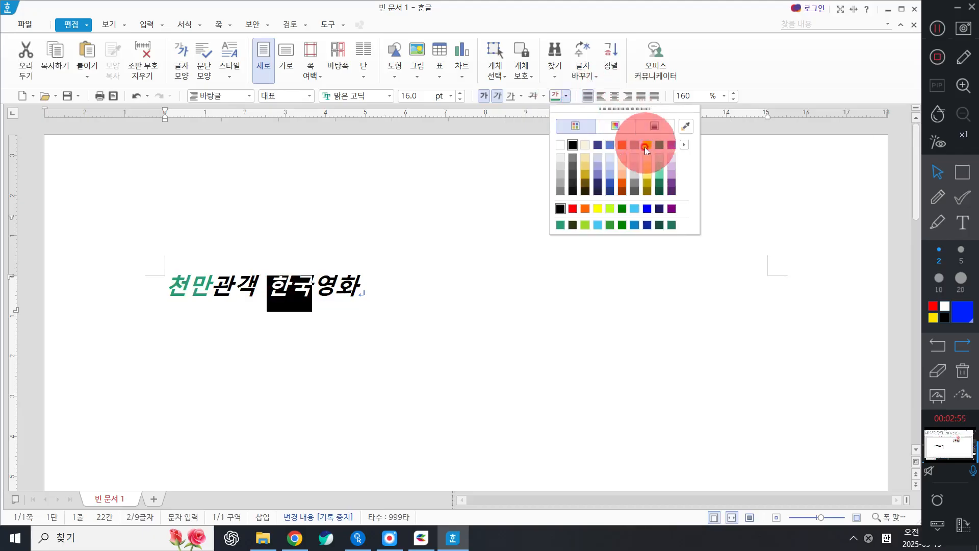
{"action": "left_click", "coordinate": [622, 146]}
{"action": "left_click", "coordinate": [395, 272]}
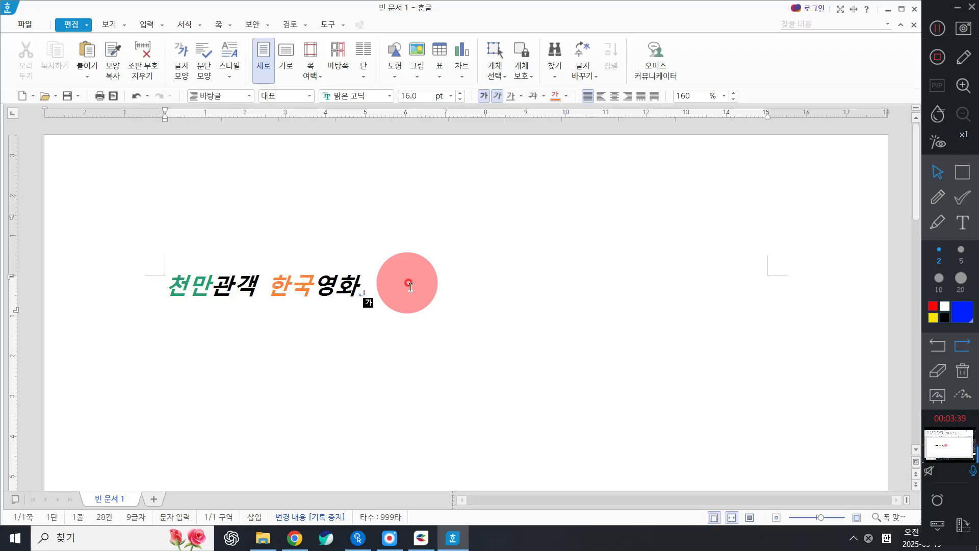
{"action": "left_click", "coordinate": [411, 287]}
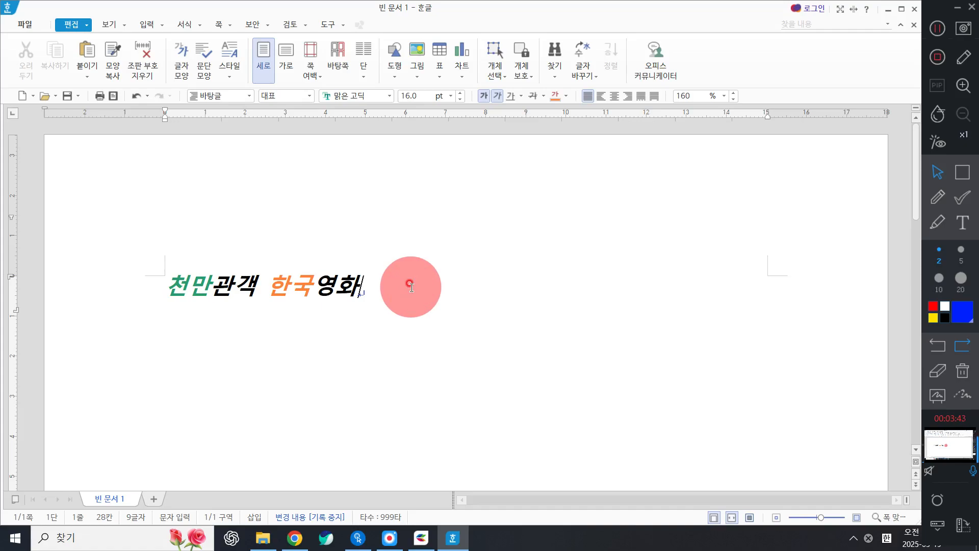
{"action": "key", "text": "Return"}
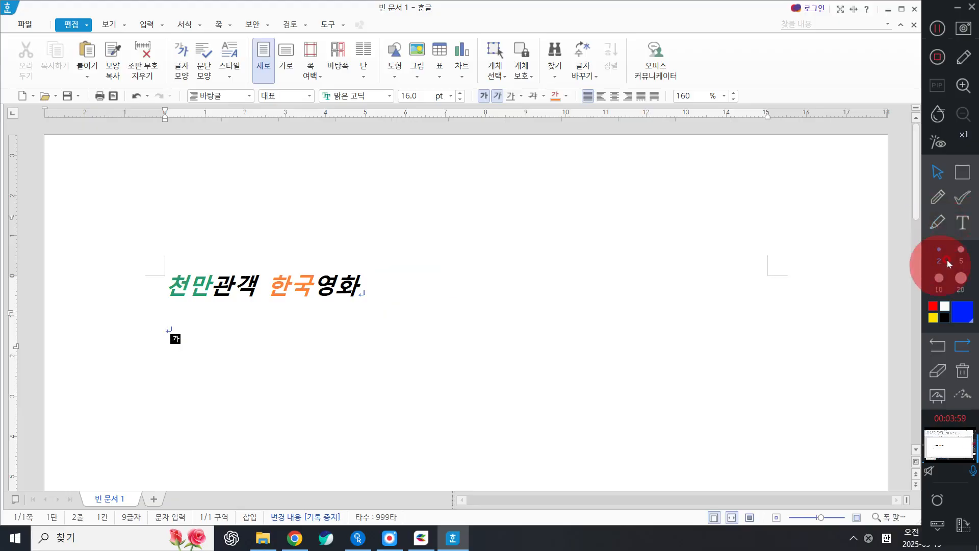
Step: Add the on-screen annotation "Ctrl + 1 : 원래글꼴로" at text size 30 in the blank area below the title
{"action": "left_click", "coordinate": [961, 249]}
{"action": "left_click", "coordinate": [962, 222]}
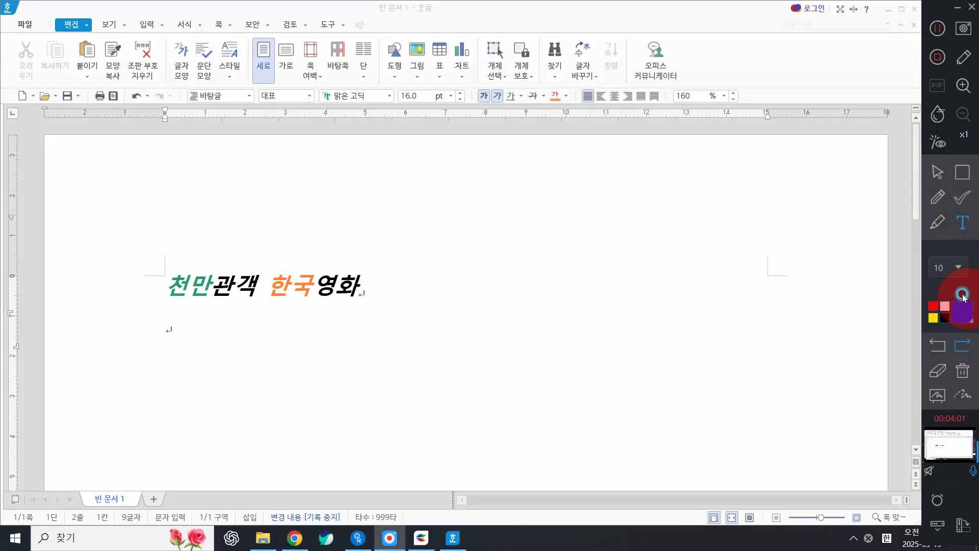
{"action": "left_click", "coordinate": [948, 267]}
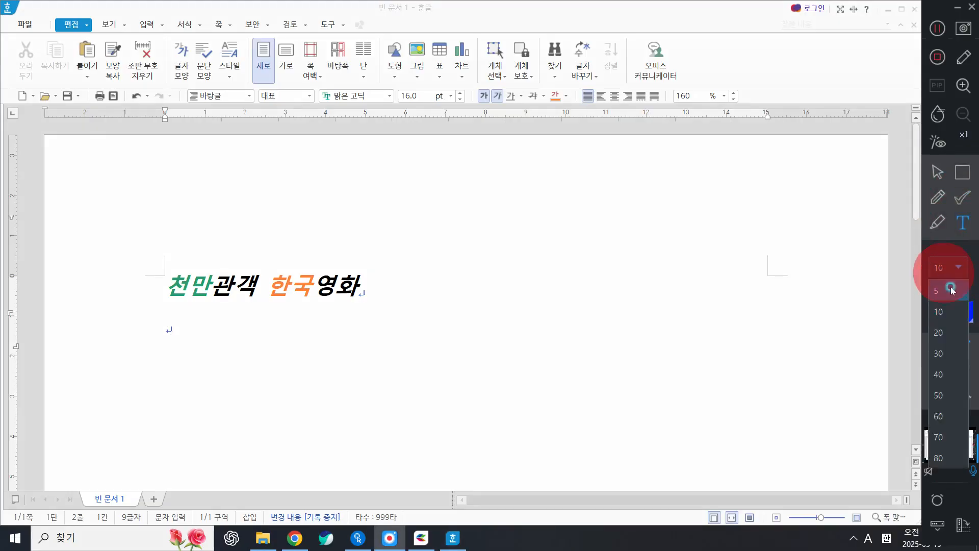
{"action": "left_click", "coordinate": [937, 360]}
{"action": "left_click", "coordinate": [436, 371]}
{"action": "type", "text": "C"}
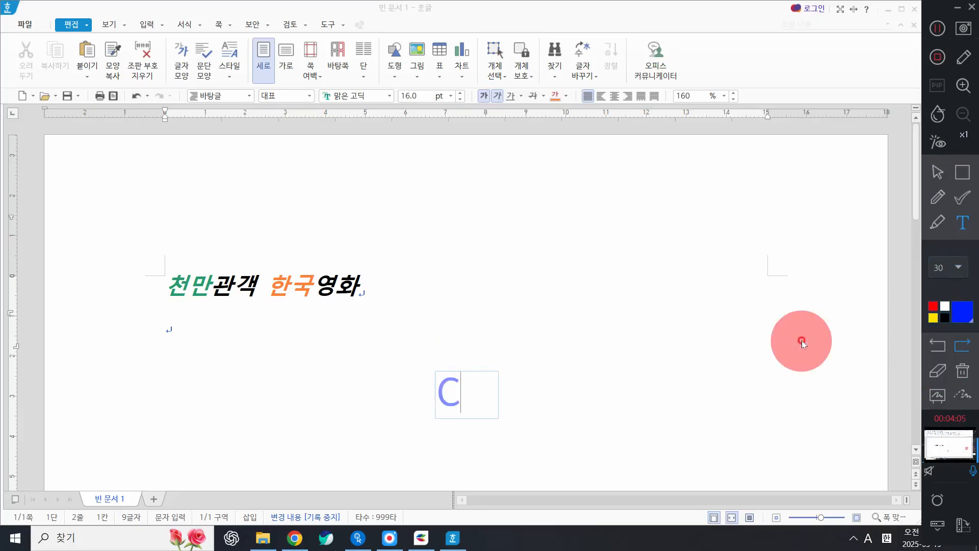
{"action": "type", "text": "trl "}
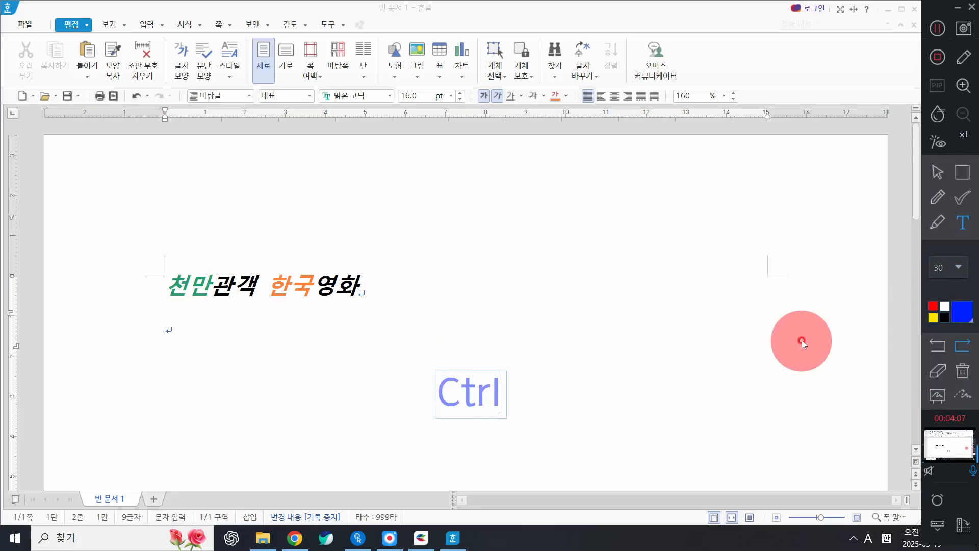
{"action": "type", "text": "+ 1 :"}
{"action": "key", "text": "Hangul"}
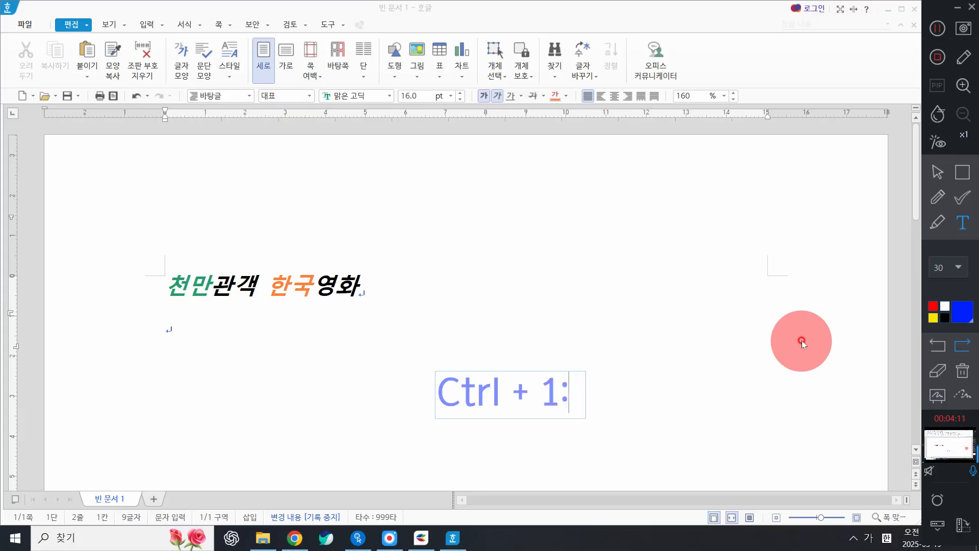
{"action": "key", "text": "BackSpace"}
{"action": "type", "text": ":원"}
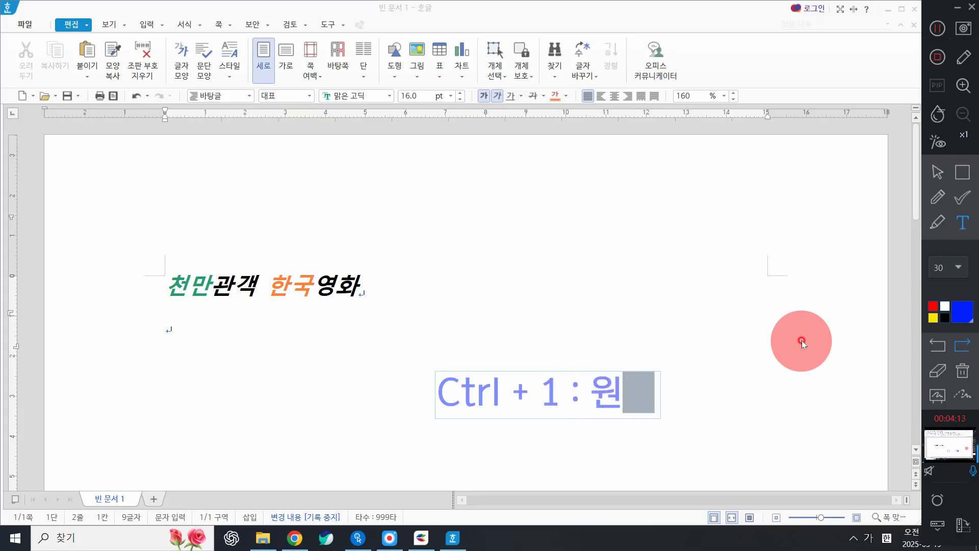
{"action": "type", "text": "래글꼴ㄹㅗ"}
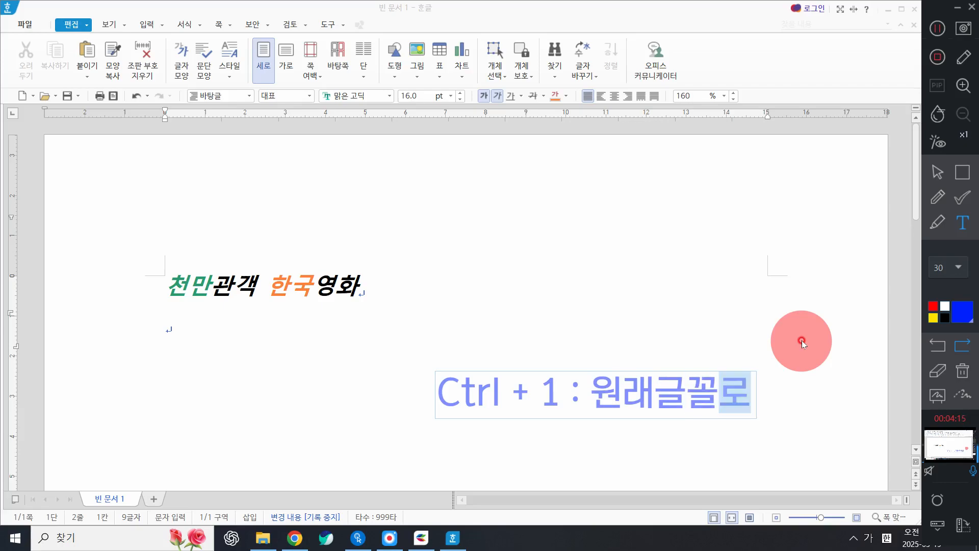
{"action": "left_click", "coordinate": [769, 325]}
{"action": "left_click", "coordinate": [933, 179]}
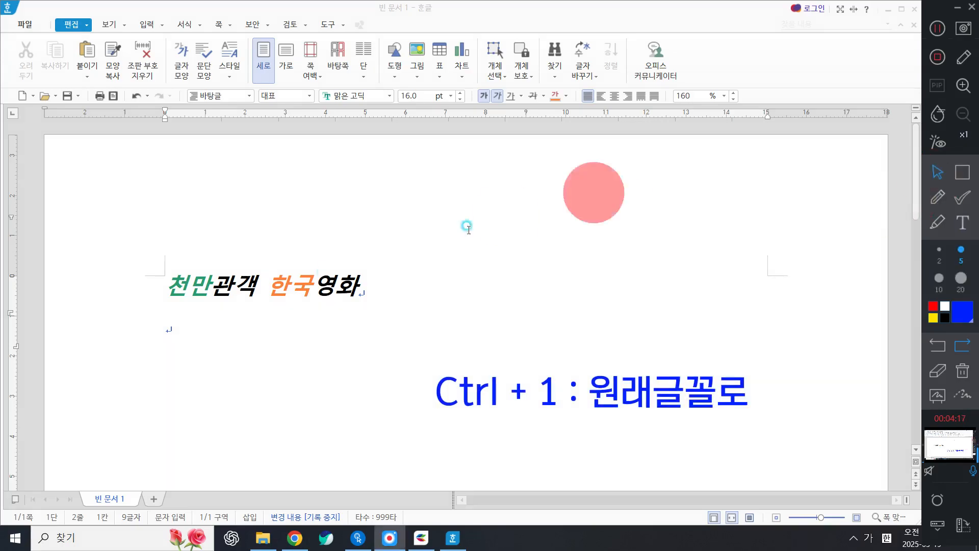
Step: Reset the empty line below the title to the original default font and clear the on-screen annotation
{"action": "left_click", "coordinate": [198, 327]}
{"action": "key", "text": "ctrl+1"}
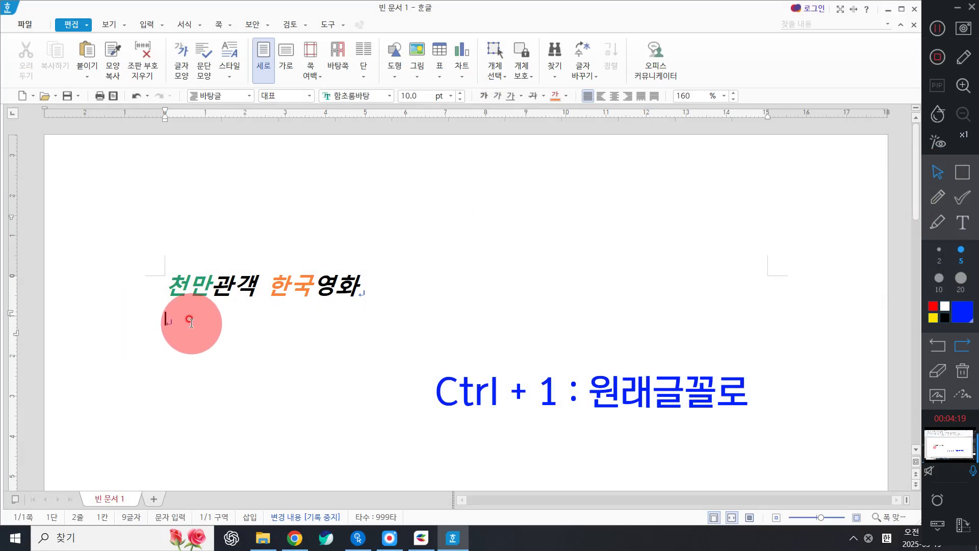
{"action": "left_click", "coordinate": [963, 368]}
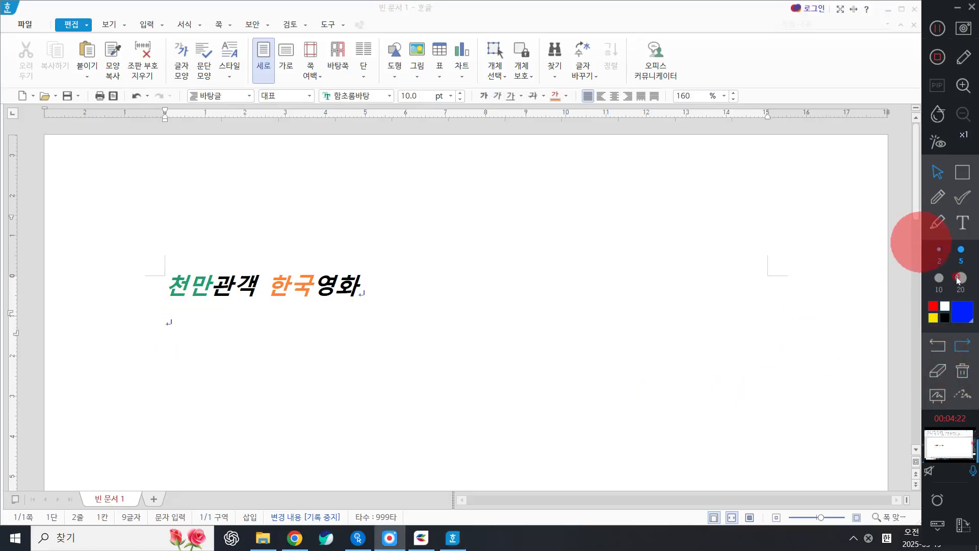
Step: Restore the cleared on-screen annotation, clear it again and return to the empty line below the title
{"action": "left_click", "coordinate": [937, 346]}
{"action": "left_click", "coordinate": [169, 321]}
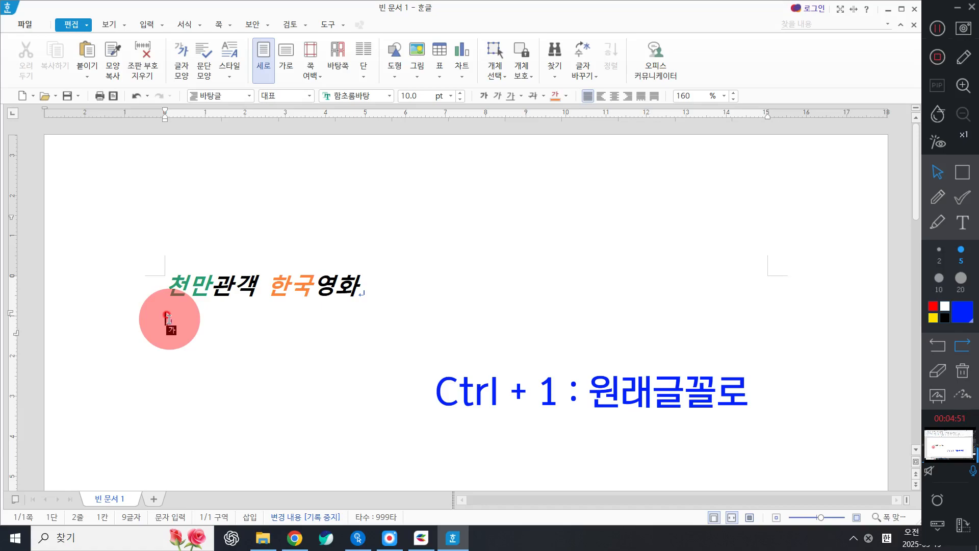
{"action": "left_click", "coordinate": [962, 371]}
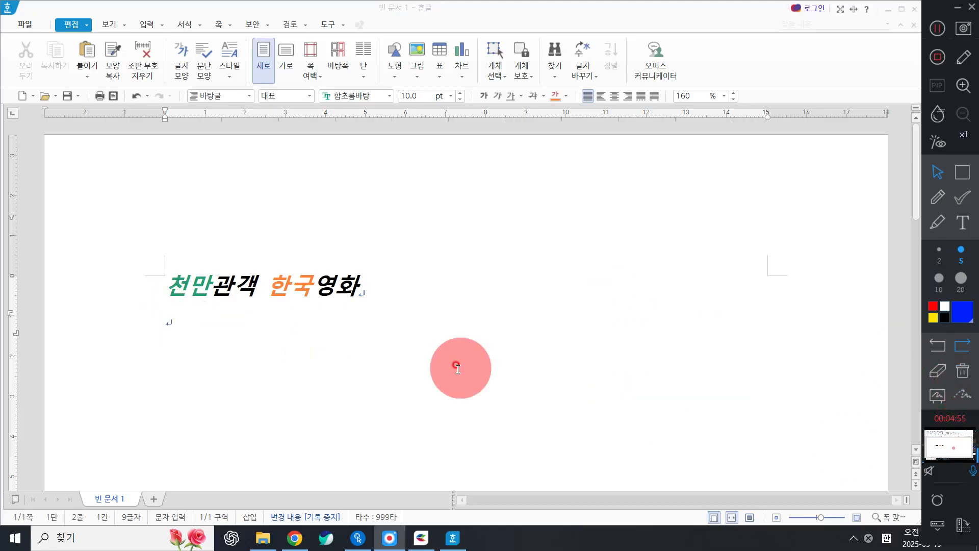
{"action": "left_click", "coordinate": [204, 324]}
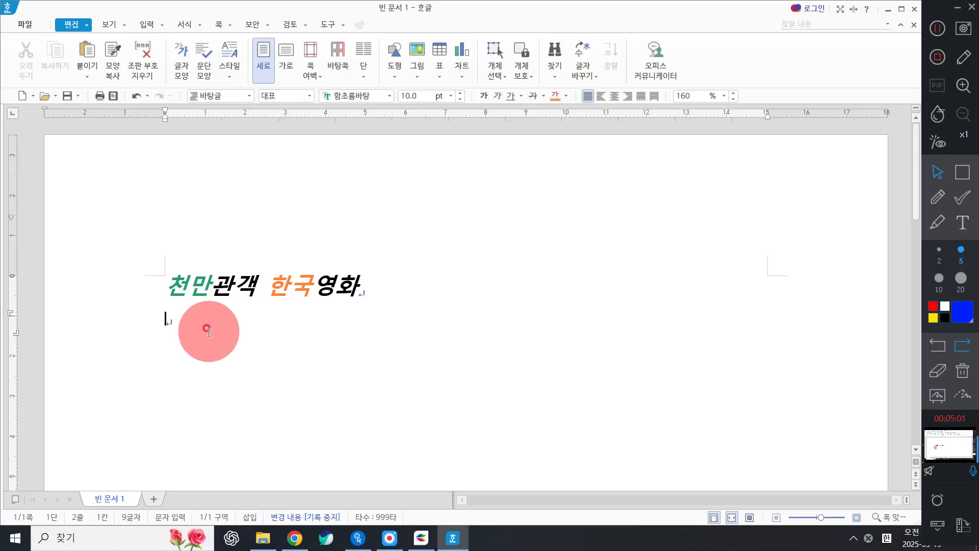
{"action": "left_click", "coordinate": [209, 331]}
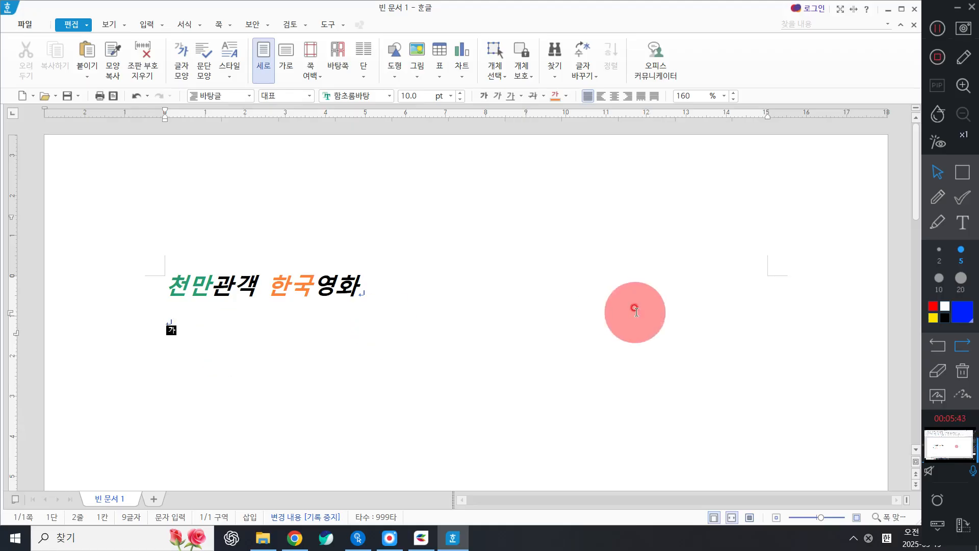
{"action": "left_click", "coordinate": [144, 28]}
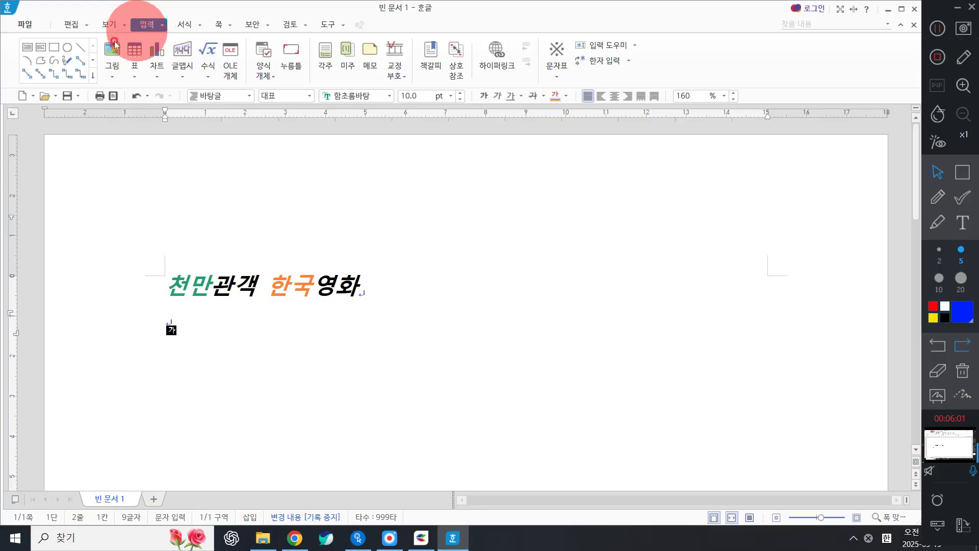
{"action": "left_click", "coordinate": [137, 62]}
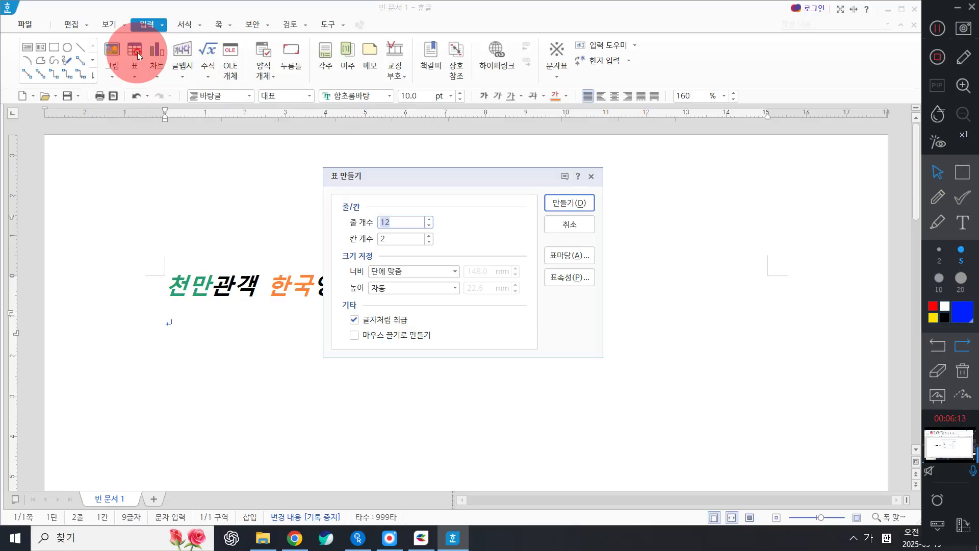
{"action": "left_click", "coordinate": [573, 223]}
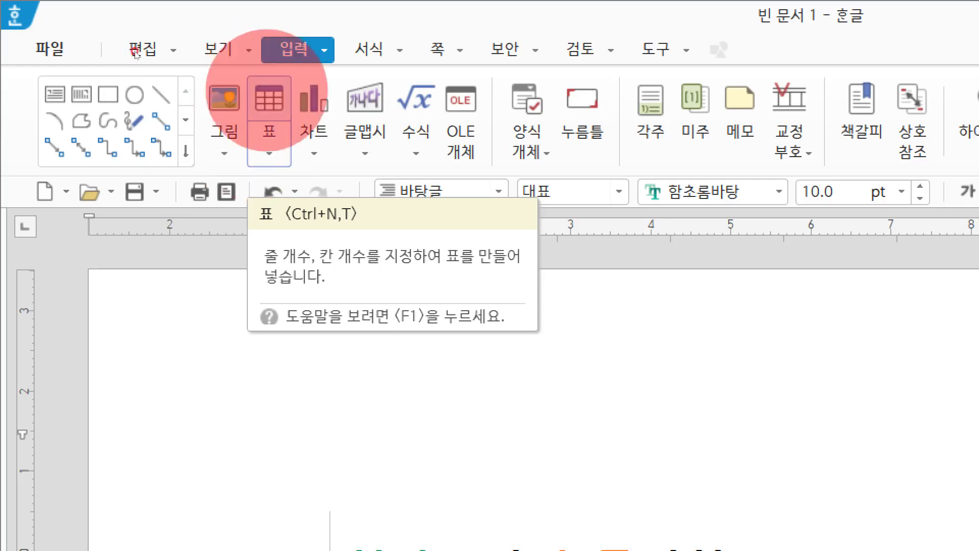
{"action": "left_click", "coordinate": [274, 101]}
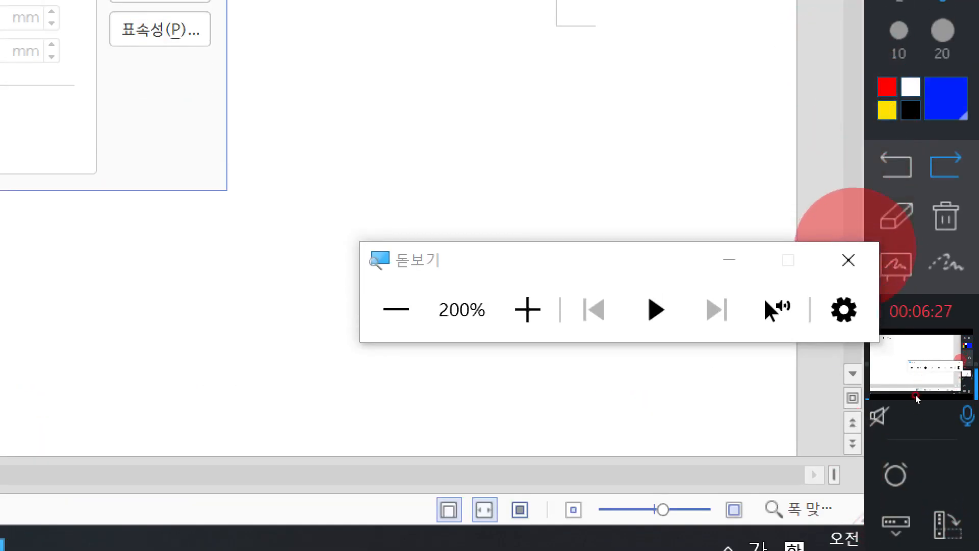
{"action": "left_click", "coordinate": [847, 261]}
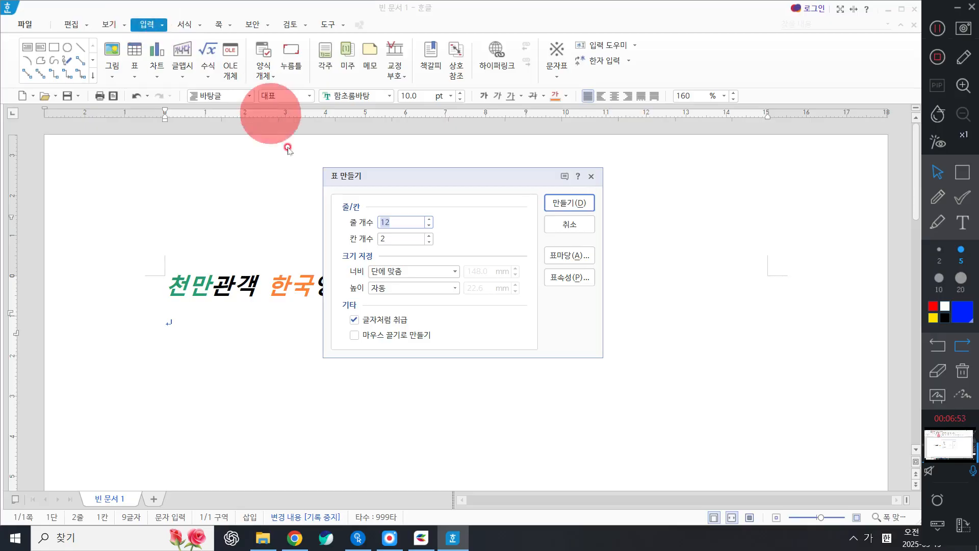
{"action": "left_click", "coordinate": [576, 225]}
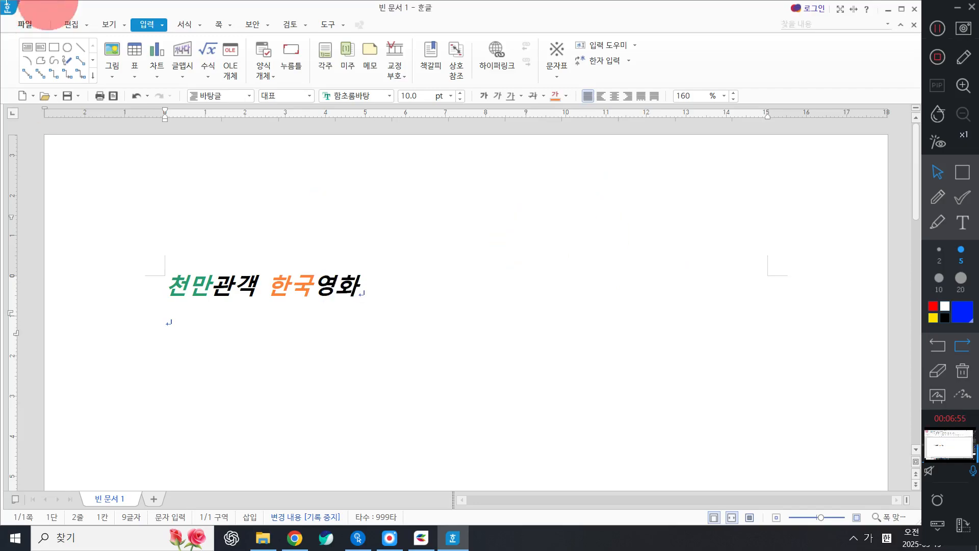
Step: Collapse and re-expand the ribbon several times, leaving the 입력 commands expanded
{"action": "left_click", "coordinate": [146, 27]}
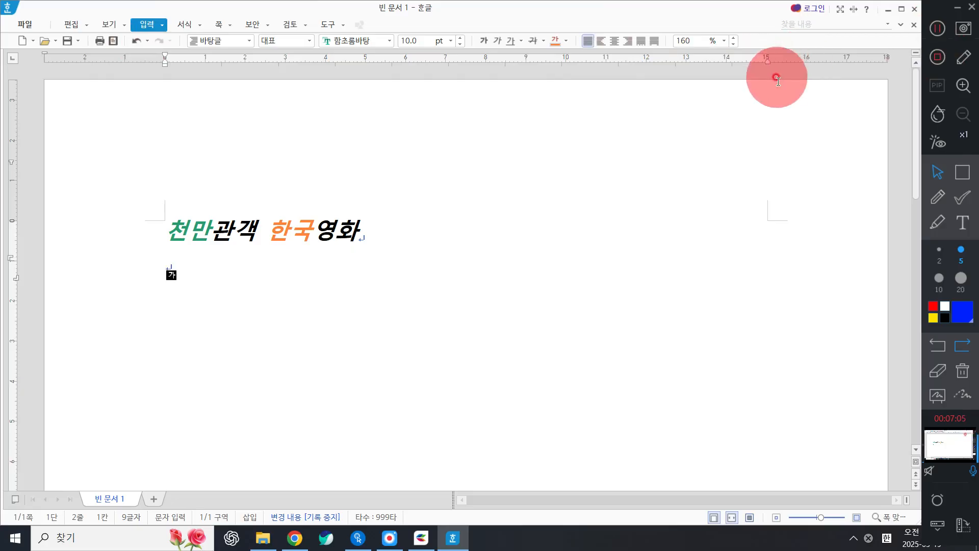
{"action": "left_click", "coordinate": [902, 25]}
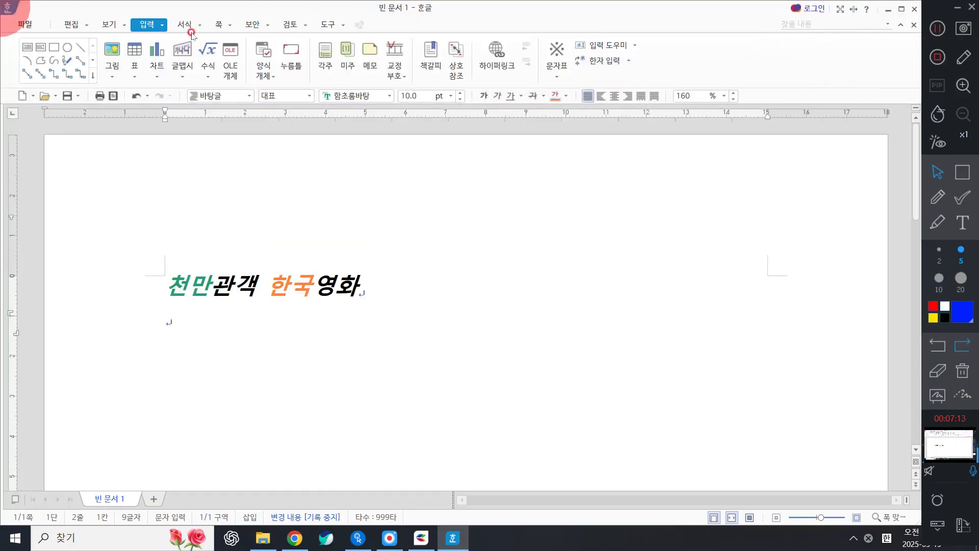
{"action": "left_click", "coordinate": [147, 25]}
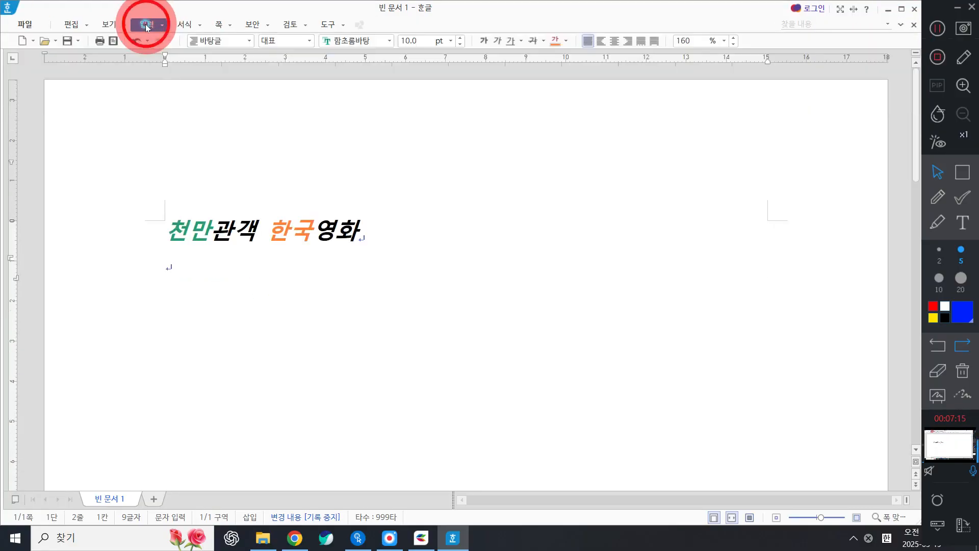
{"action": "left_click", "coordinate": [146, 26]}
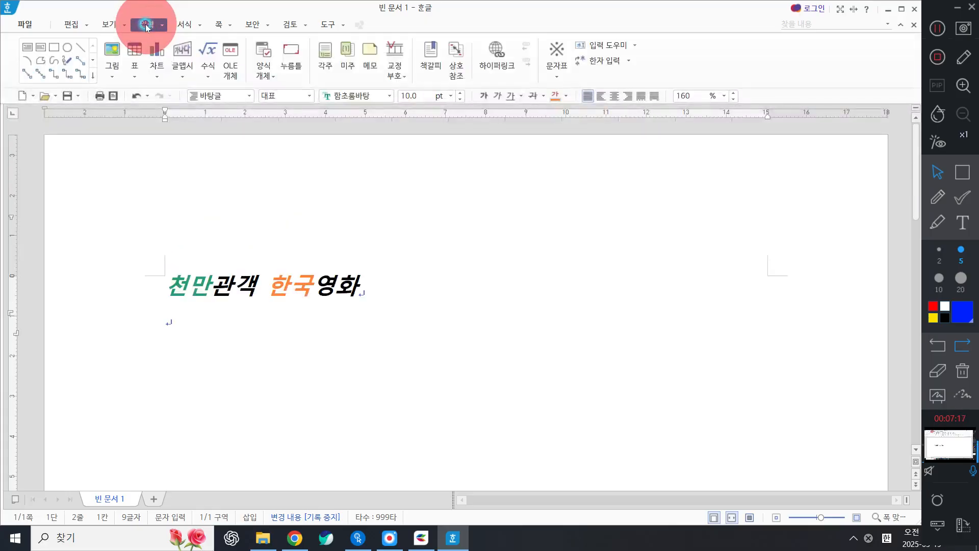
{"action": "left_click", "coordinate": [146, 26]}
{"action": "left_click", "coordinate": [146, 25]}
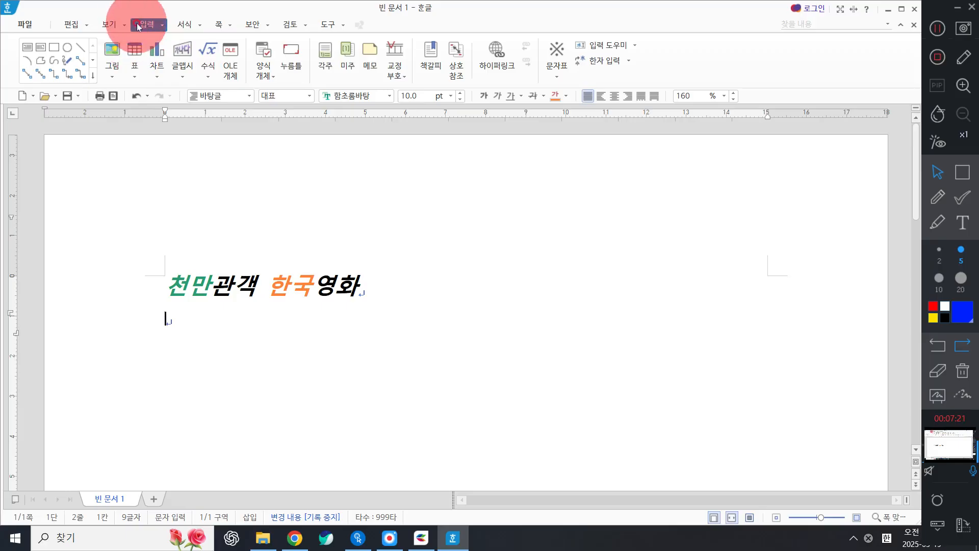
Step: Insert a table with 6 rows and 4 columns on the empty line below the title
{"action": "left_click", "coordinate": [134, 49]}
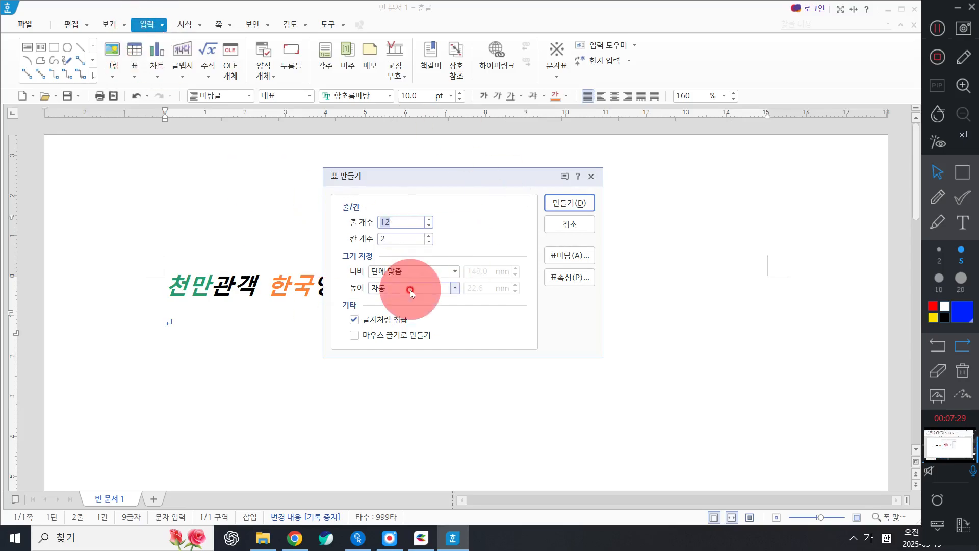
{"action": "type", "text": "6"}
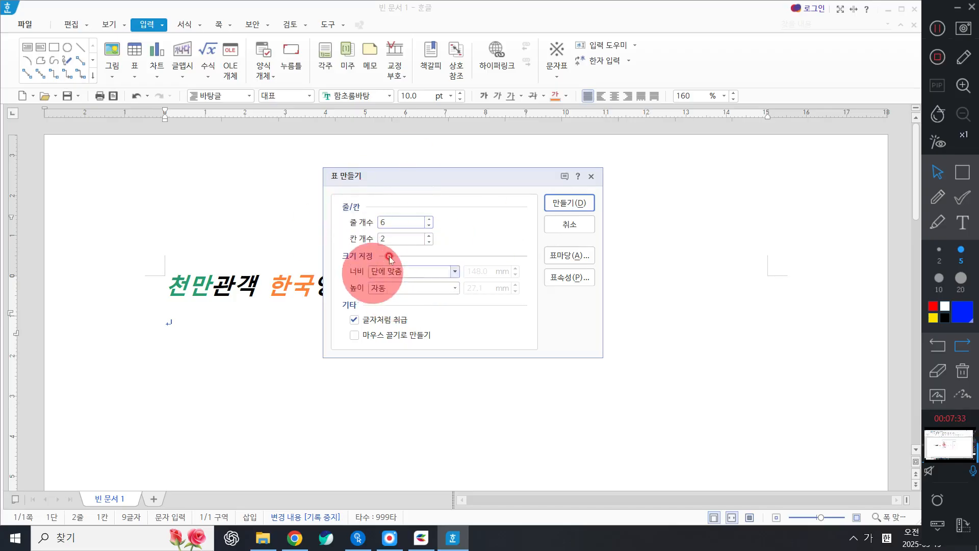
{"action": "key", "text": "Tab"}
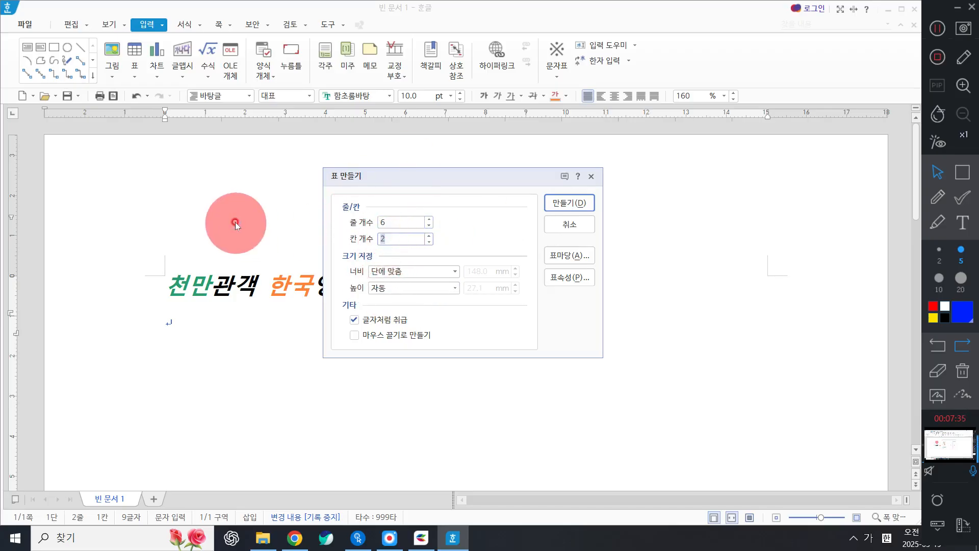
{"action": "type", "text": "4"}
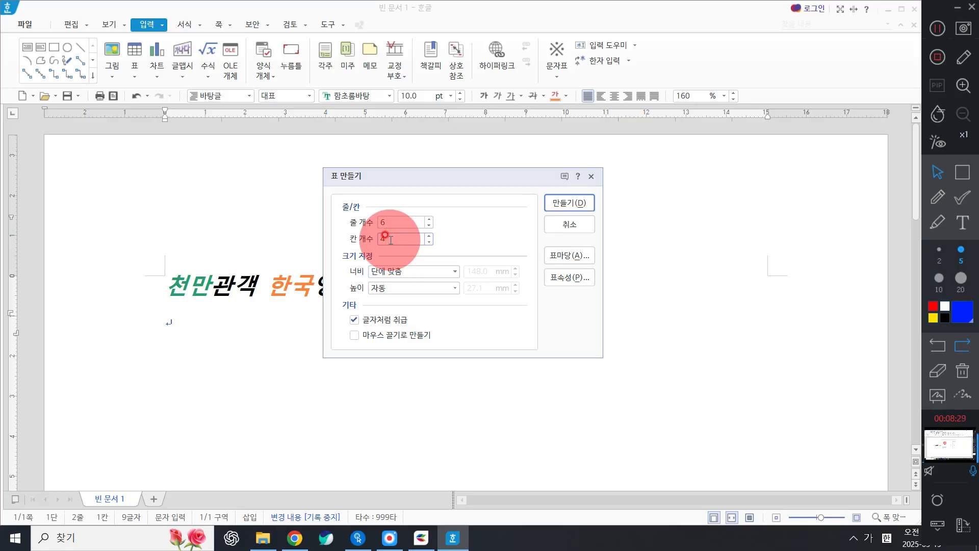
{"action": "left_click", "coordinate": [568, 203]}
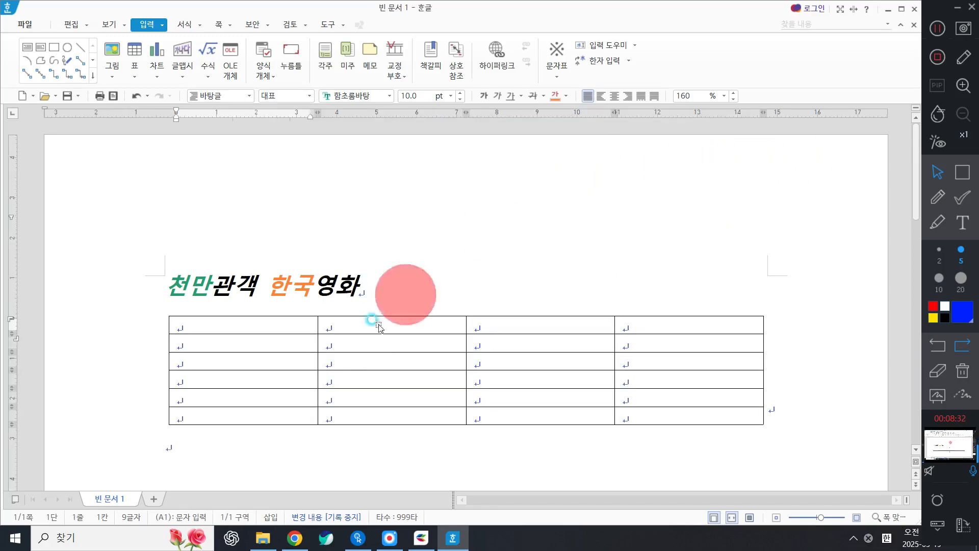
Step: Fill the table's first row with the headings 순위, 영화명, 관객수 and 감독
{"action": "left_click", "coordinate": [233, 336]}
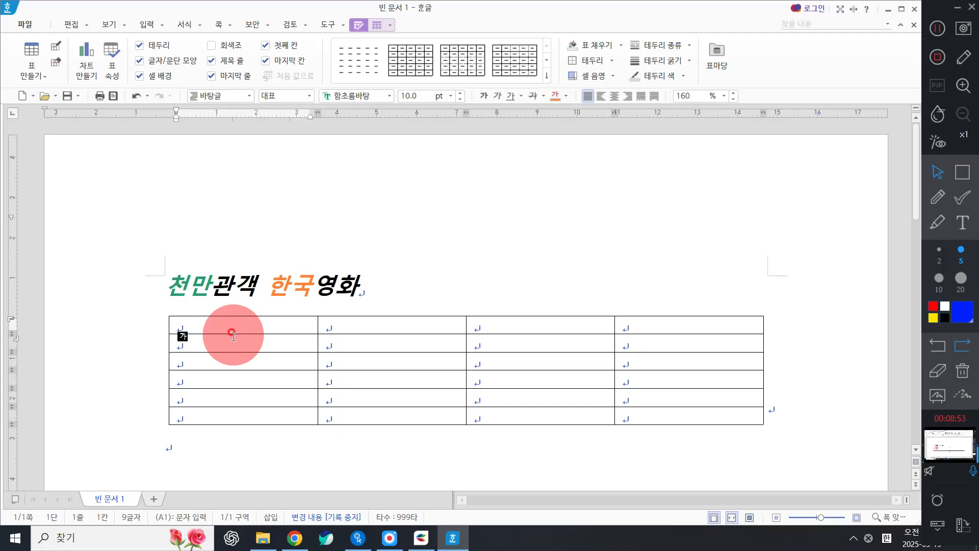
{"action": "type", "text": "순위"}
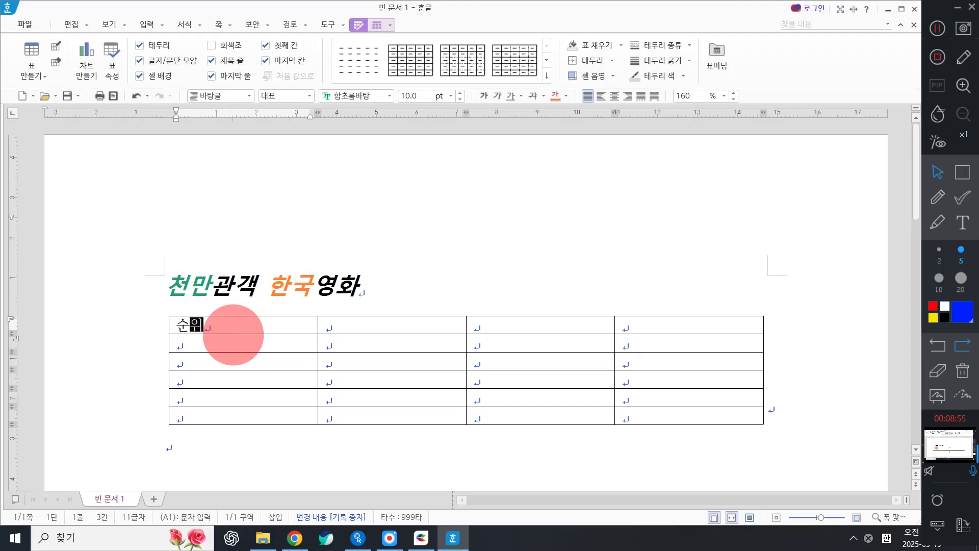
{"action": "key", "text": "Tab"}
{"action": "type", "text": "영화명"}
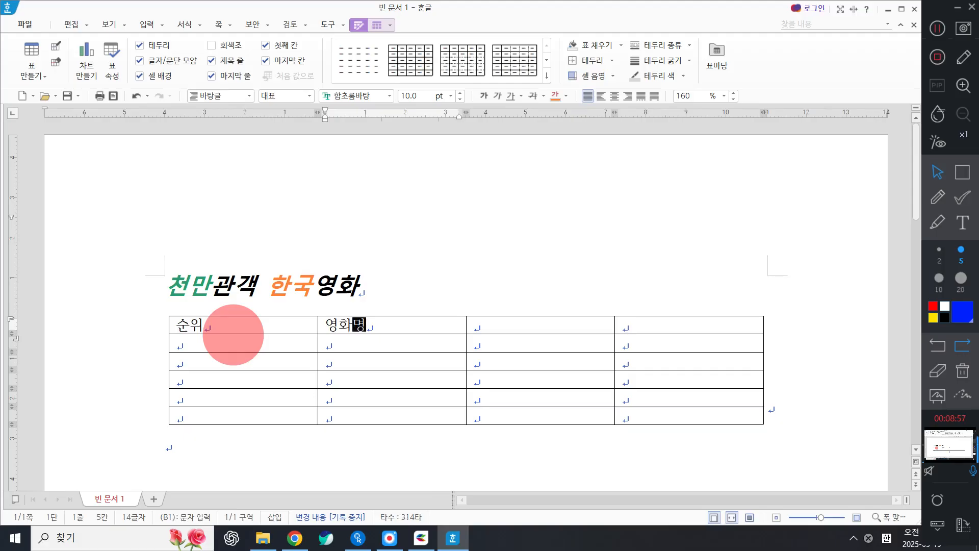
{"action": "key", "text": "Tab"}
{"action": "type", "text": "관ㄱㅐㄱ수"}
{"action": "key", "text": "Tab"}
{"action": "type", "text": "기ㅐ"}
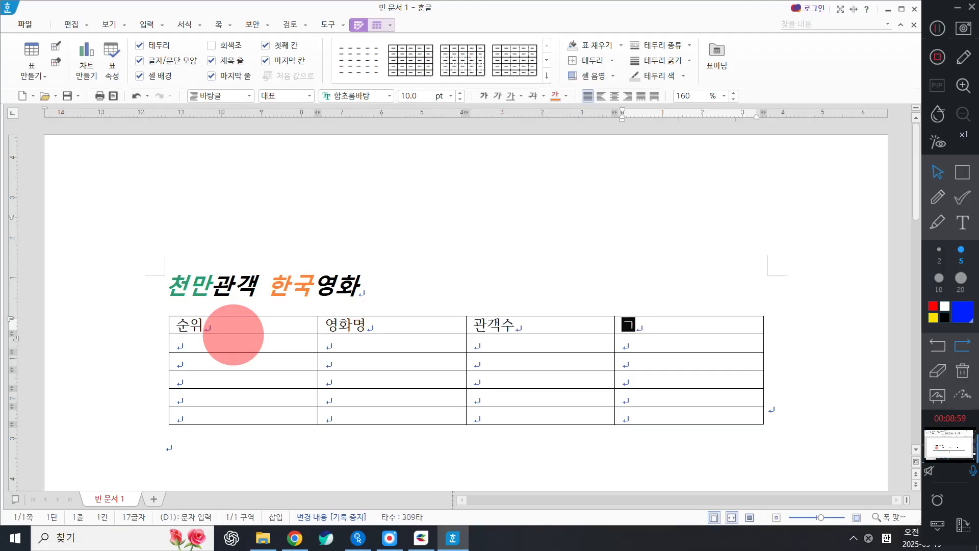
{"action": "key", "text": "BackSpace"}
{"action": "key", "text": "BackSpace"}
{"action": "type", "text": "감독"}
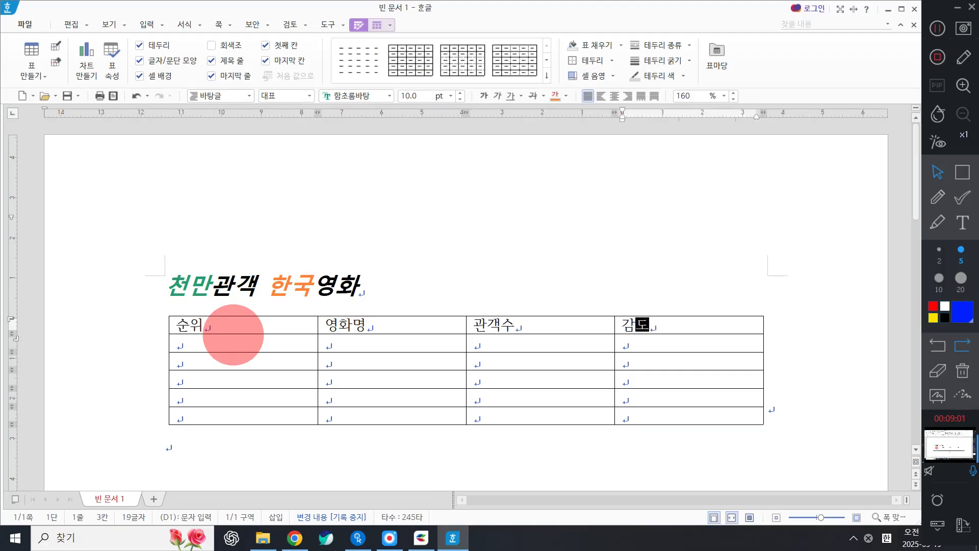
Step: Fill the 순위 column below its heading with the ranks 1 to 5
{"action": "key", "text": "Down"}
{"action": "key", "text": "Left"}
{"action": "key", "text": "Left"}
{"action": "key", "text": "Left"}
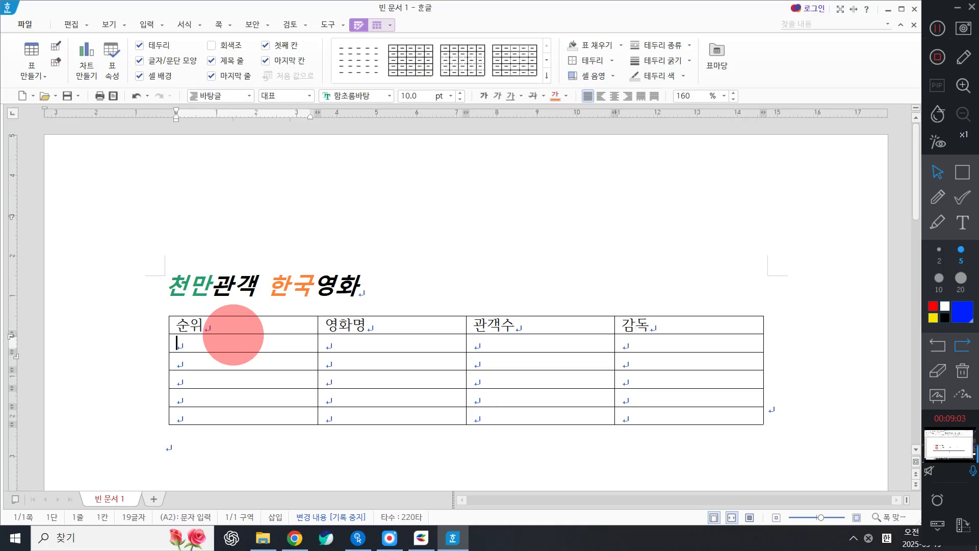
{"action": "type", "text": "1"}
{"action": "key", "text": "Down"}
{"action": "type", "text": "2"}
{"action": "key", "text": "Down"}
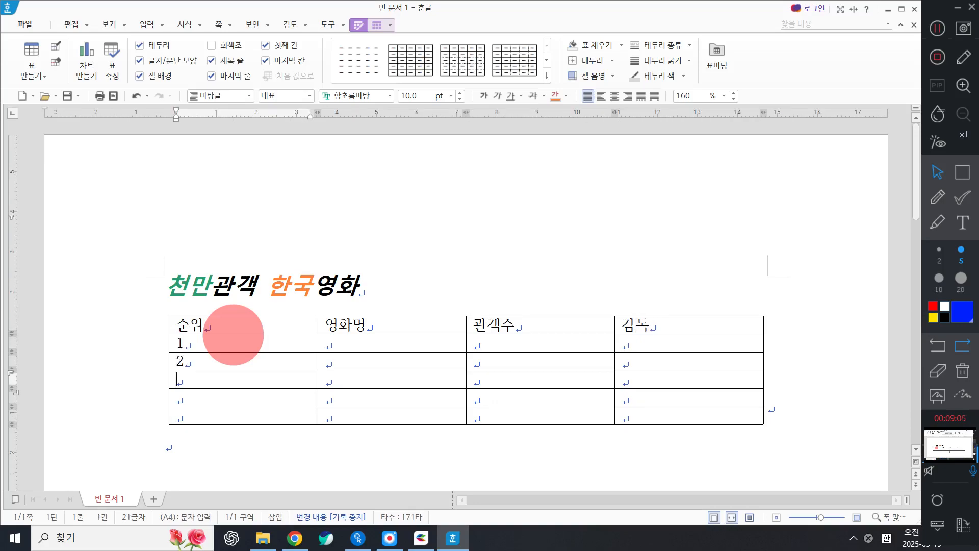
{"action": "type", "text": "3"}
{"action": "key", "text": "Down"}
{"action": "type", "text": "4"}
{"action": "key", "text": "Down"}
{"action": "type", "text": "5"}
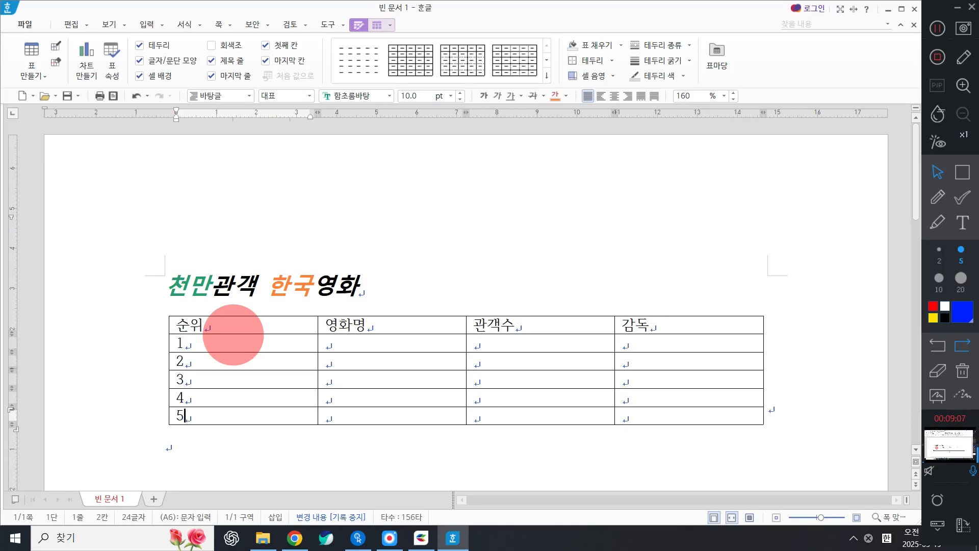
Step: Enter the film names 명량 for rank 1 and 극한직업 for rank 2 in the 영화명 column
{"action": "key", "text": "Right"}
{"action": "key", "text": "Up"}
{"action": "key", "text": "Up"}
{"action": "key", "text": "Up"}
{"action": "key", "text": "Up"}
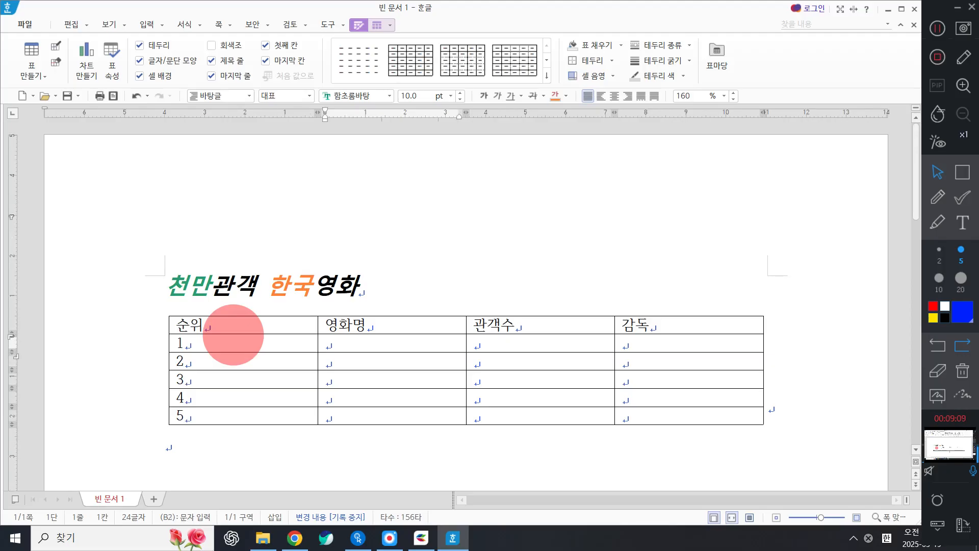
{"action": "type", "text": "명랑"}
{"action": "key", "text": "Down"}
{"action": "type", "text": "극한직"}
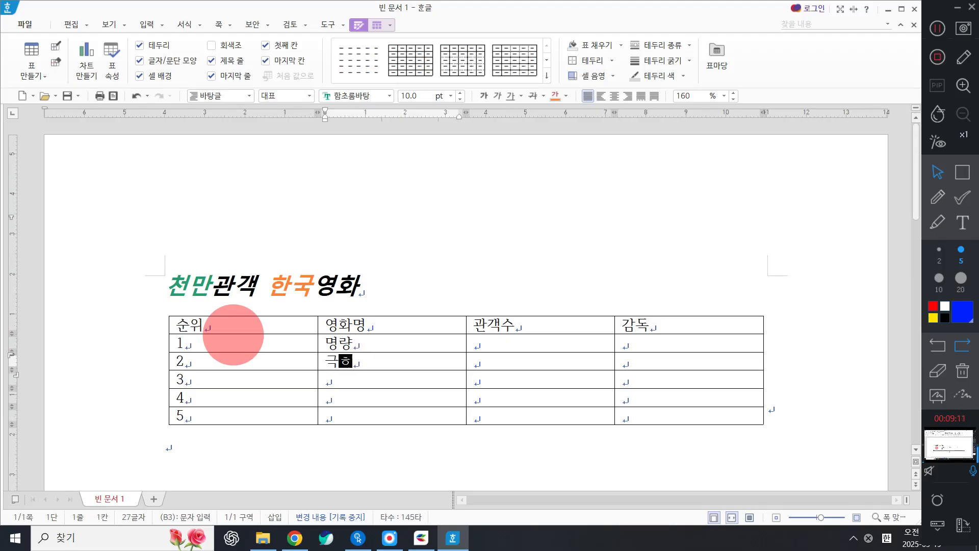
{"action": "type", "text": "ㅇ"}
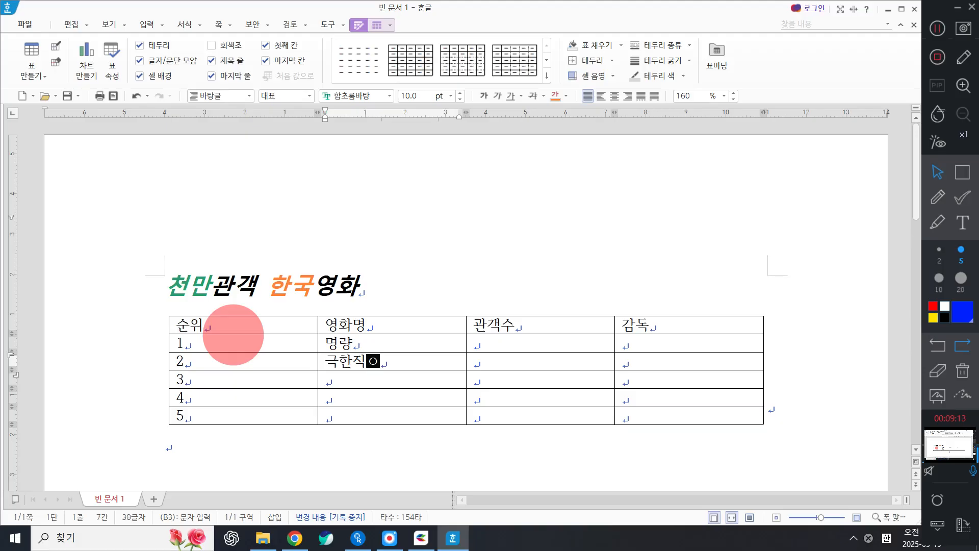
{"action": "type", "text": "ㅓㅂ"}
{"action": "key", "text": "Down"}
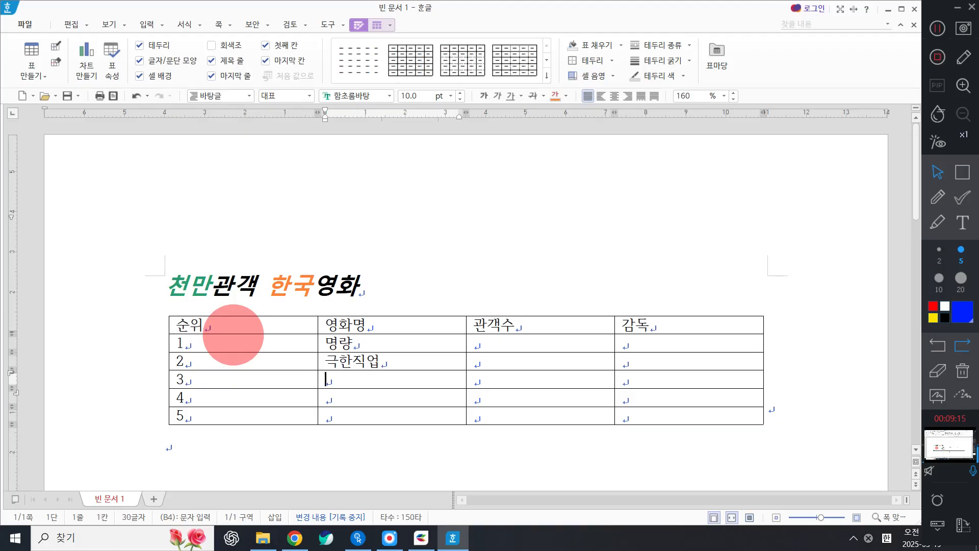
Step: Enter 신과 함께-죄와 벌 as the film name for rank 3
{"action": "type", "text": "ㅅㅣㄴ과 함게"}
{"action": "key", "text": "BackSpace"}
{"action": "key", "text": "BackSpace"}
{"action": "type", "text": "께"}
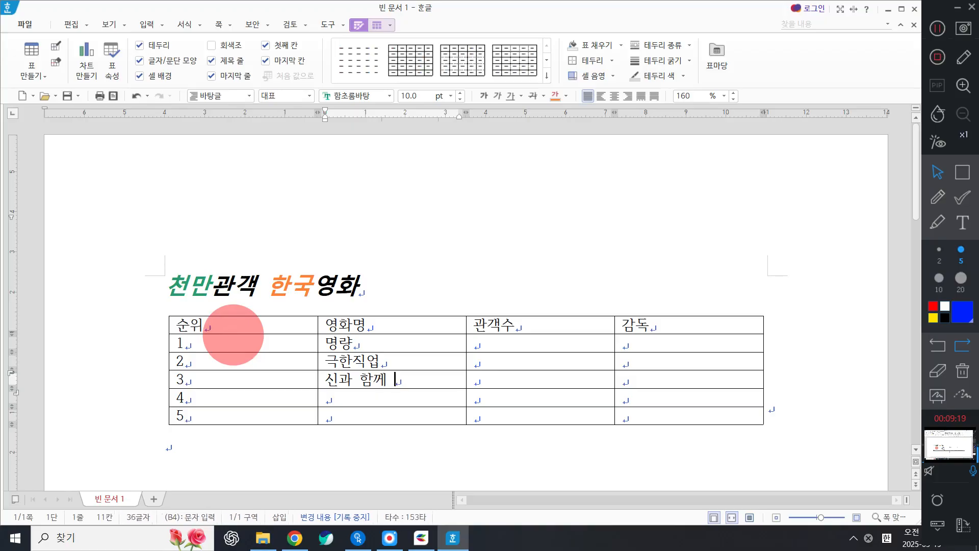
{"action": "key", "text": "BackSpace"}
{"action": "type", "text": "-죄와 벌"}
{"action": "key", "text": "Down"}
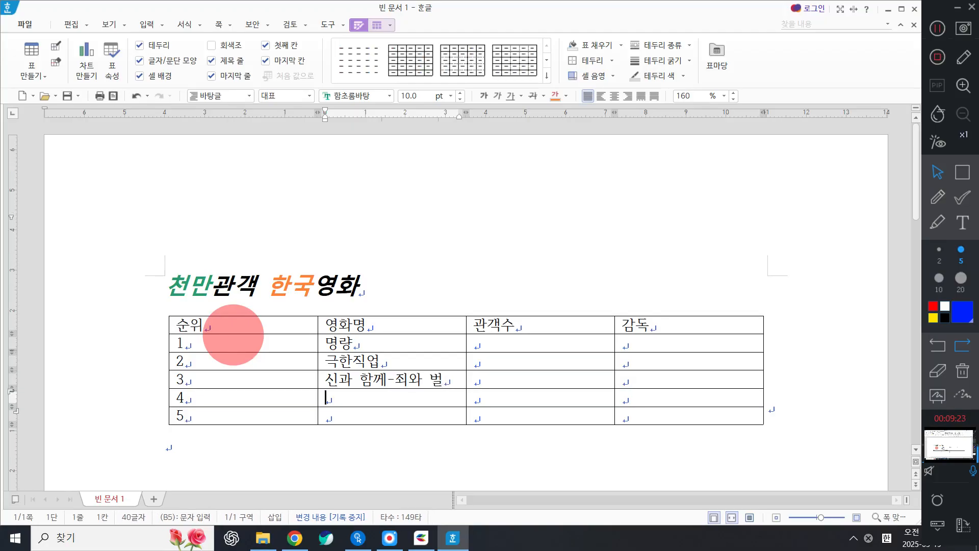
Step: Enter the film names 국제시장 for rank 4 and 베테랑 for rank 5
{"action": "type", "text": "국제시장"}
{"action": "key", "text": "Down"}
{"action": "type", "text": "ㅂ"}
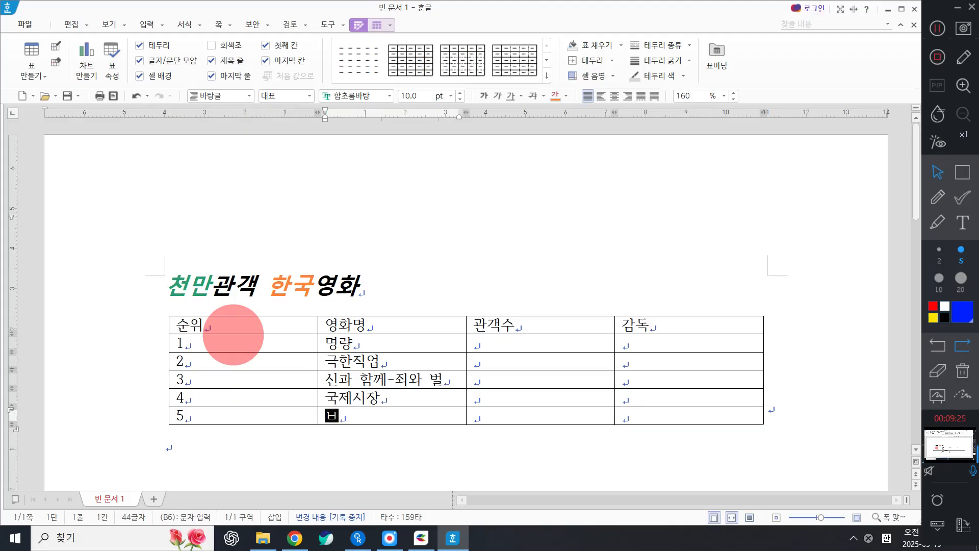
{"action": "type", "text": "ㅔ태"}
{"action": "key", "text": "BackSpace"}
{"action": "key", "text": "BackSpace"}
{"action": "type", "text": "테랑"}
Step: Enter the audience numbers 17615039, 16264864 and 14410931 for ranks 1 to 3 in the 관객수 column
{"action": "key", "text": "Right"}
{"action": "key", "text": "Up"}
{"action": "key", "text": "Up"}
{"action": "key", "text": "Up"}
{"action": "key", "text": "Up"}
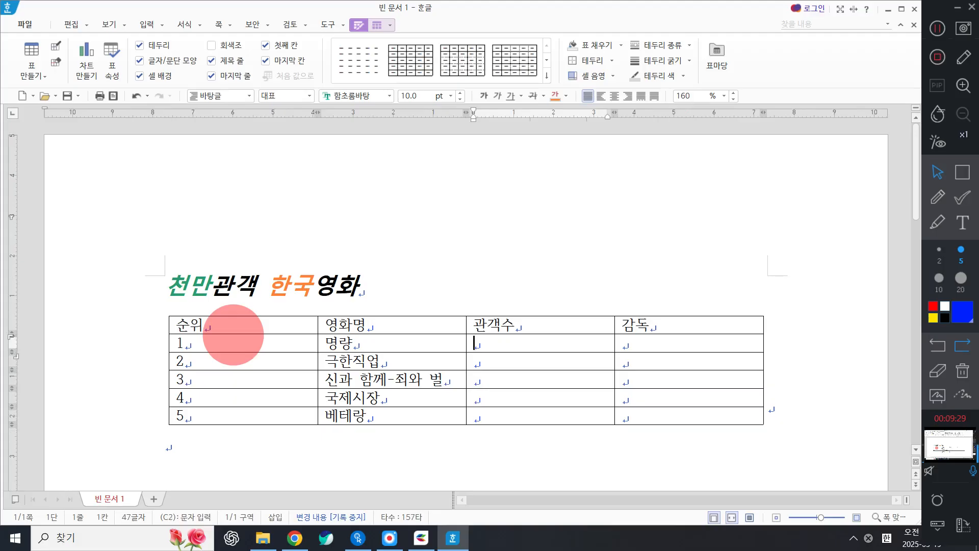
{"action": "type", "text": "17615039"}
{"action": "key", "text": "Down"}
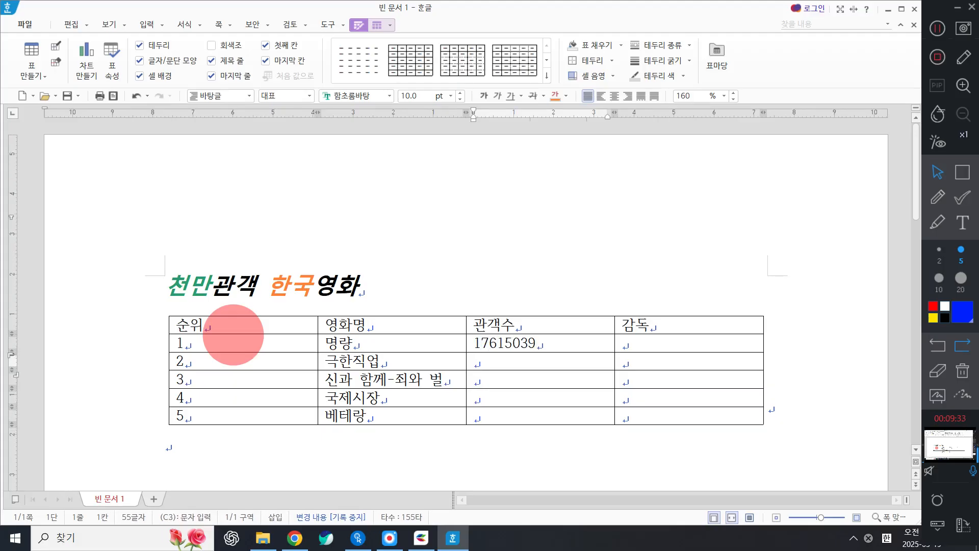
{"action": "type", "text": "16264864"}
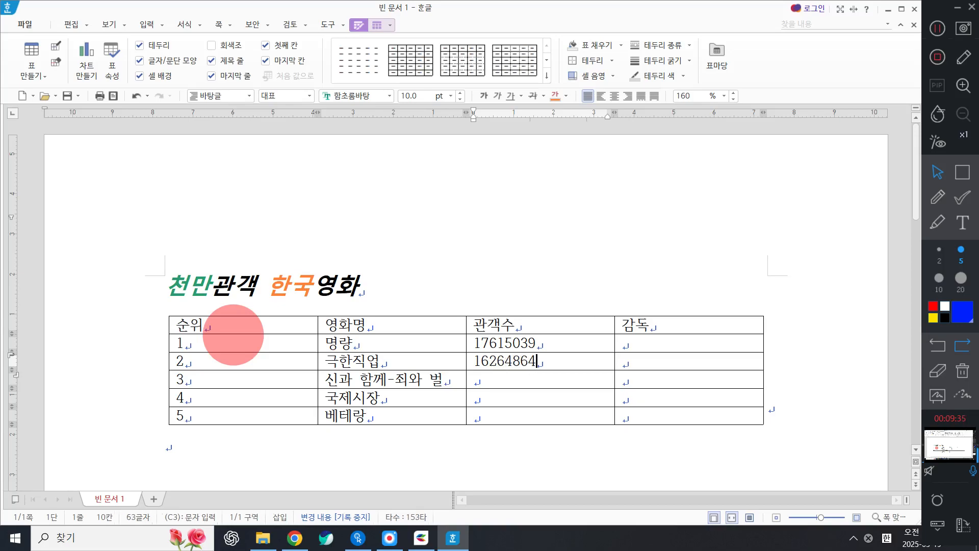
{"action": "key", "text": "Down"}
{"action": "type", "text": "14410931"}
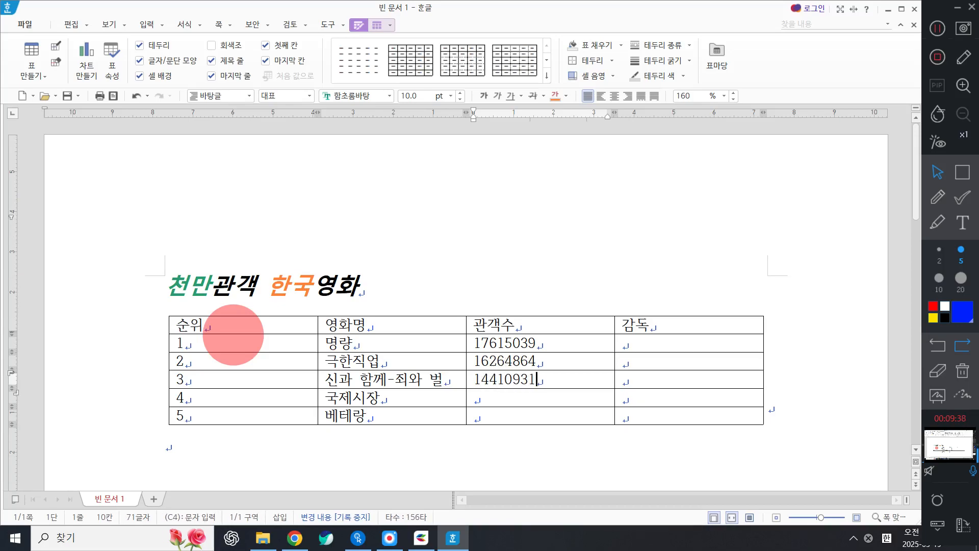
Step: Enter the audience numbers 14260790 for 국제시장 and 13414200 for 베테랑
{"action": "key", "text": "Down"}
{"action": "type", "text": "14269"}
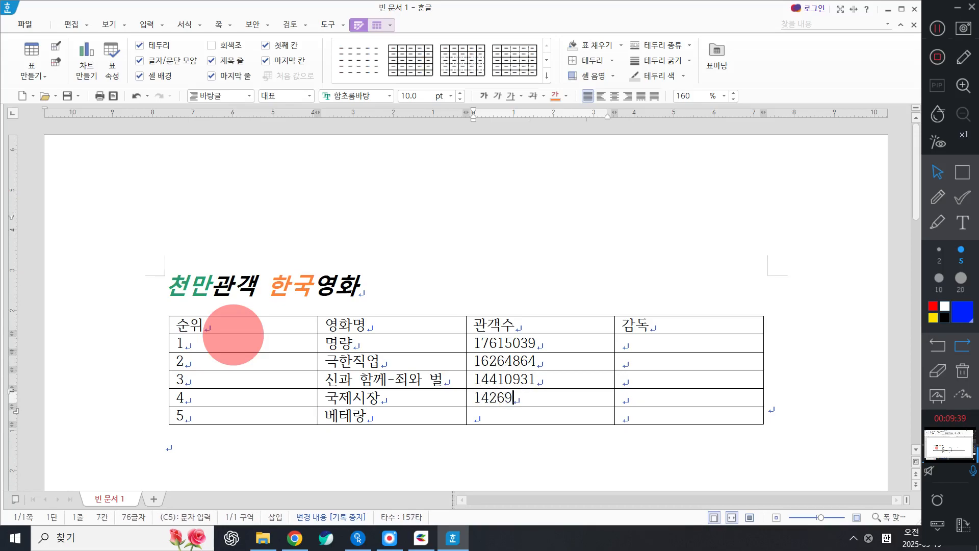
{"action": "key", "text": "BackSpace"}
{"action": "type", "text": "07"}
{"action": "key", "text": "Page_Down"}
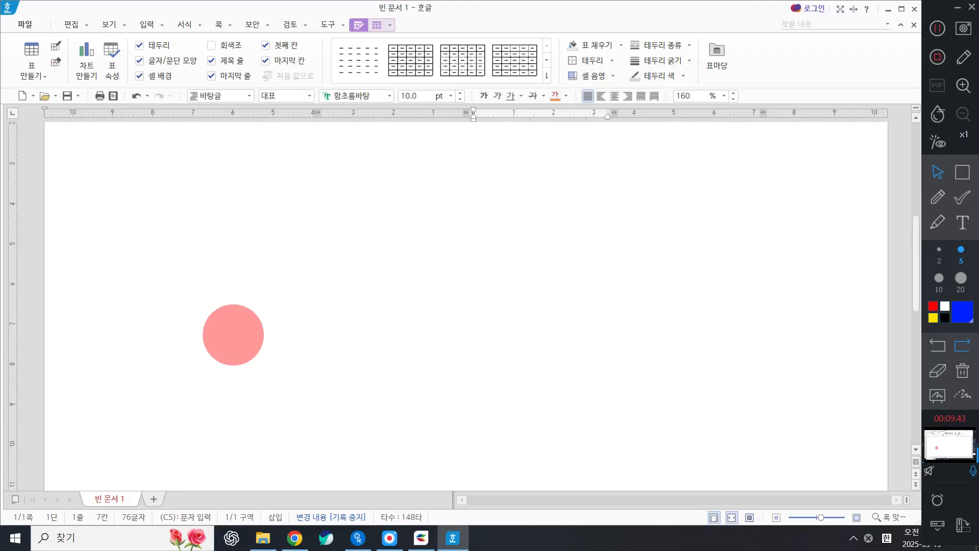
{"action": "scroll", "coordinate": [232, 334], "scroll_direction": "up", "scroll_amount": 5}
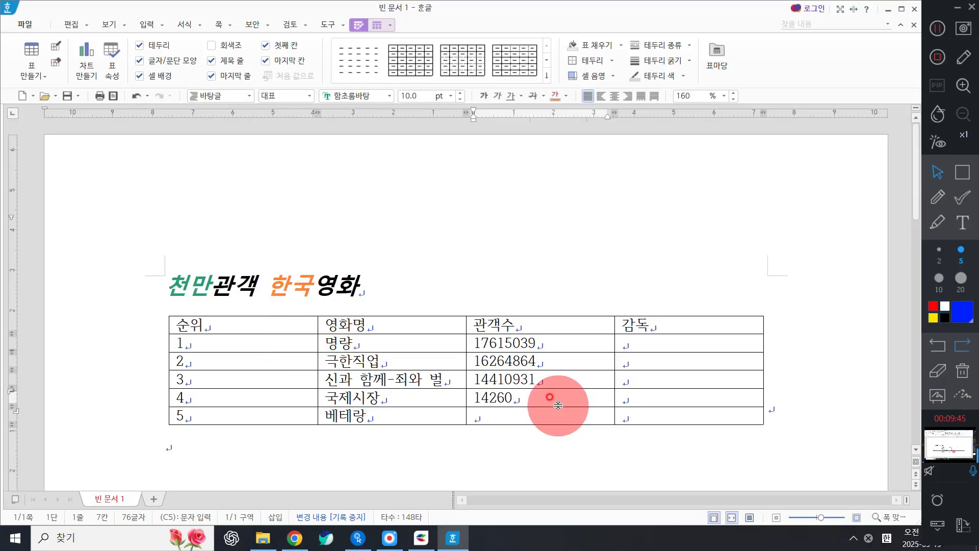
{"action": "type", "text": "790"}
{"action": "scroll", "coordinate": [557, 405], "scroll_direction": "down", "scroll_amount": 2}
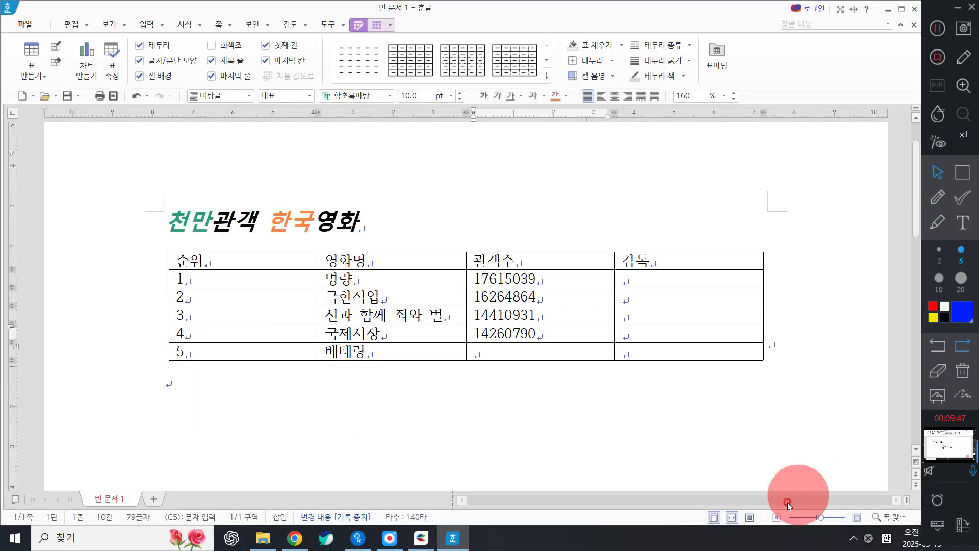
{"action": "left_click", "coordinate": [717, 516]}
{"action": "left_click", "coordinate": [521, 278]}
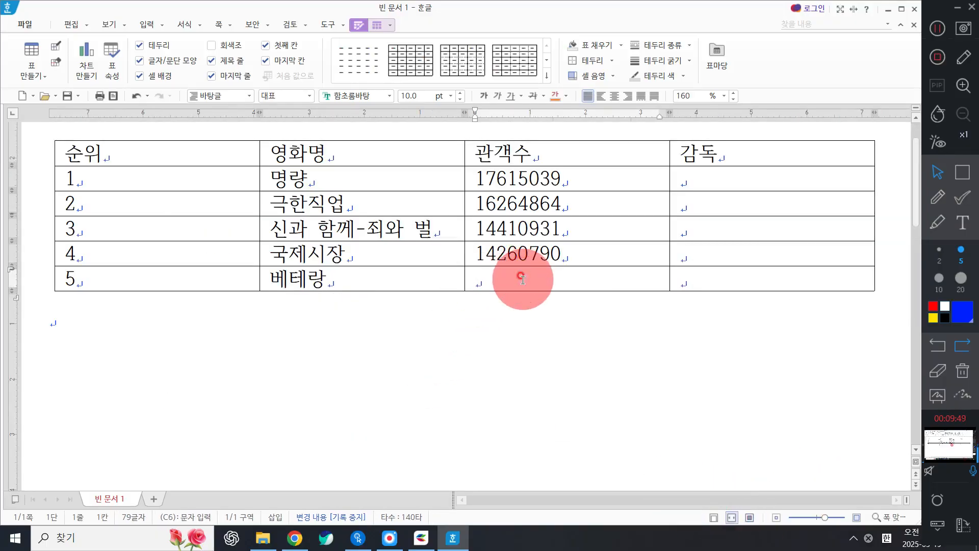
{"action": "type", "text": "13414200"}
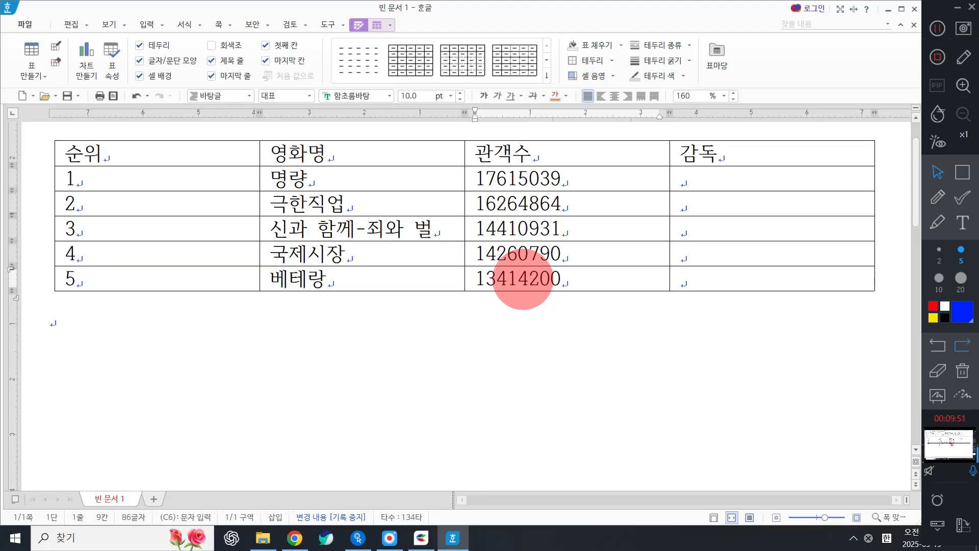
Step: Enter the directors 김학민 for 명량 and 이병헌 for 극한직업 in the 감독 column
{"action": "key", "text": "Tab"}
{"action": "key", "text": "Up"}
{"action": "key", "text": "Up"}
{"action": "key", "text": "Up"}
{"action": "key", "text": "Up"}
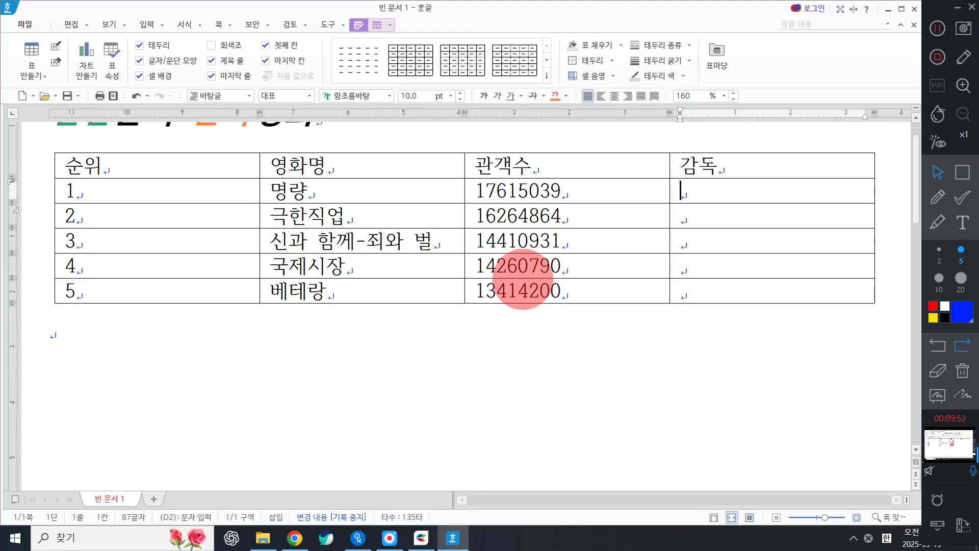
{"action": "type", "text": "김학민"}
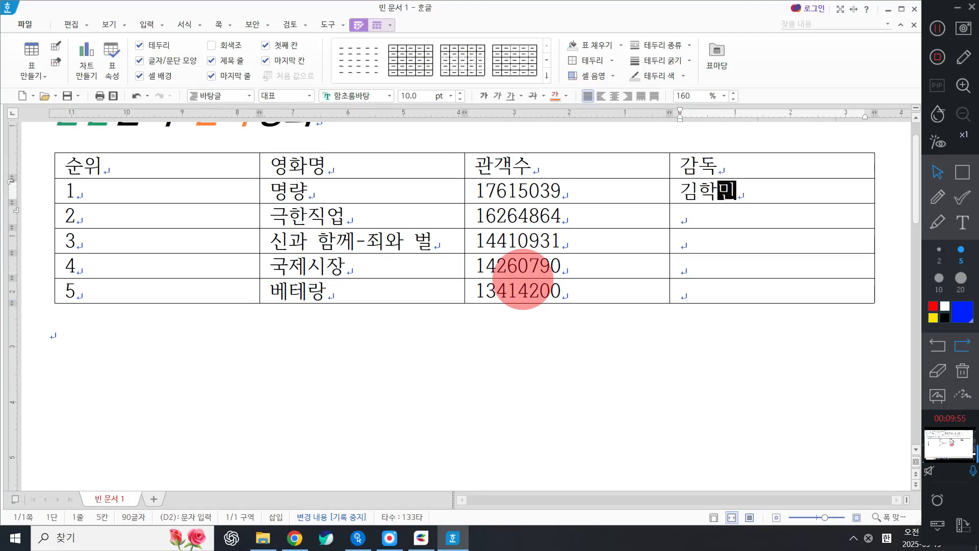
{"action": "key", "text": "Down"}
{"action": "type", "text": "이병헌"}
Step: Enter the directors 김용화, 윤제균 and 류승완 for ranks 3 to 5 in the 감독 column
{"action": "key", "text": "Down"}
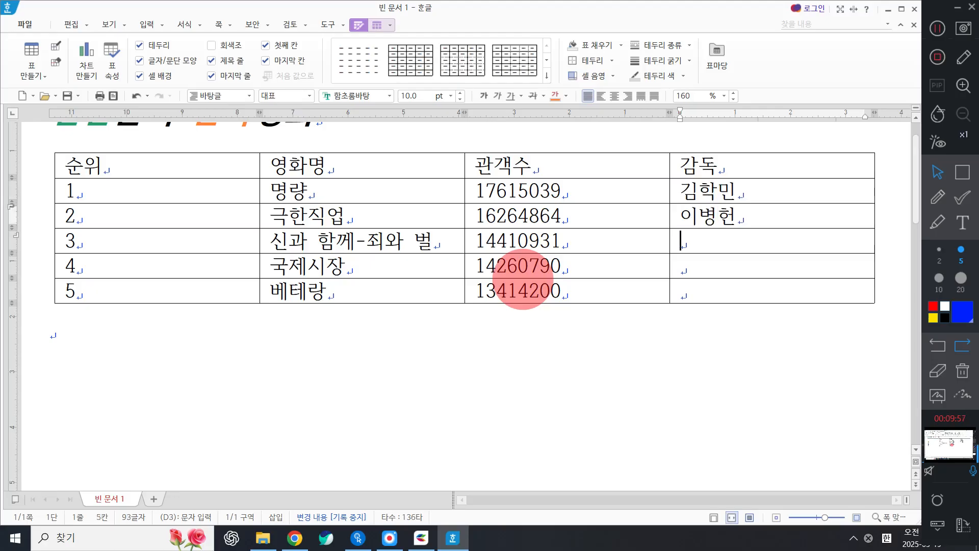
{"action": "type", "text": "김용하"}
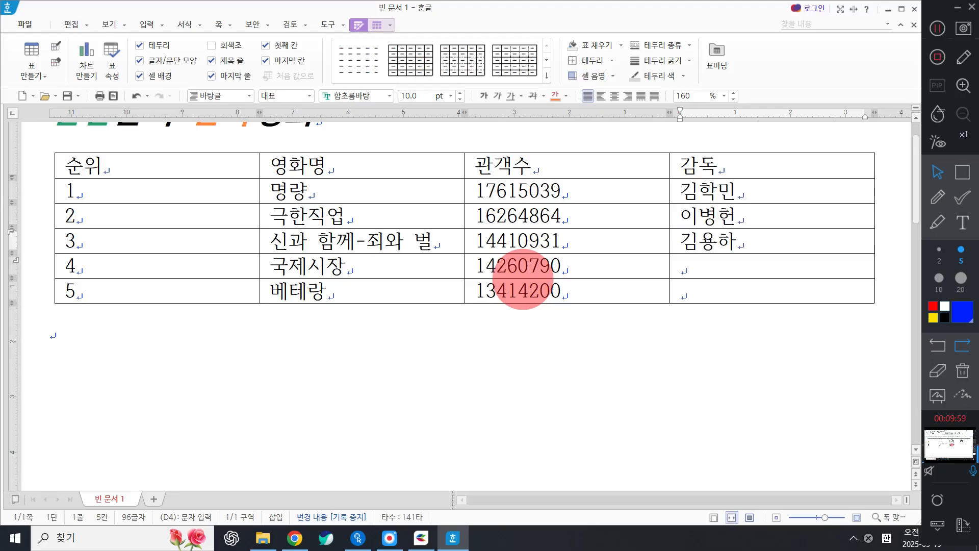
{"action": "key", "text": "BackSpace"}
{"action": "type", "text": "화"}
{"action": "key", "text": "Down"}
{"action": "type", "text": "윤"}
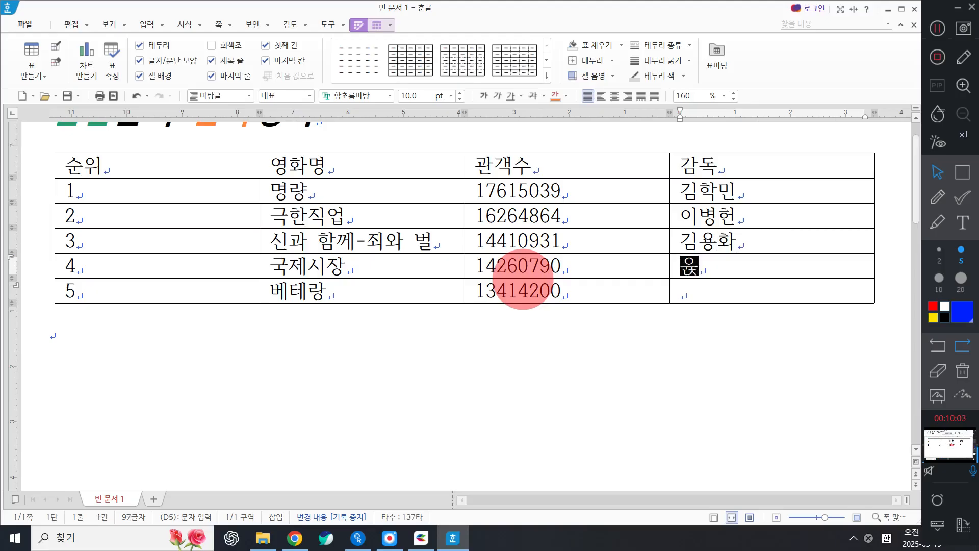
{"action": "type", "text": "제균"}
{"action": "key", "text": "Down"}
{"action": "type", "text": "류승ㅇ"}
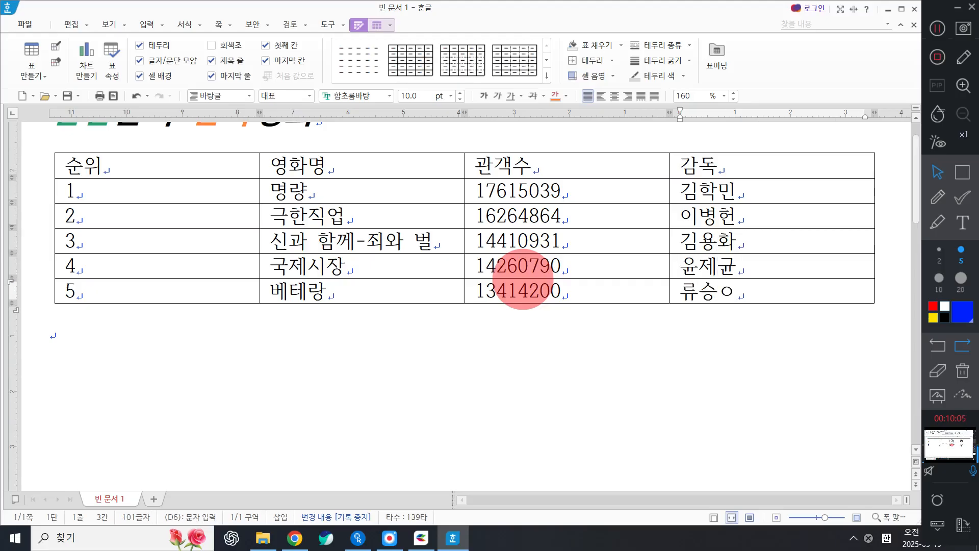
{"action": "type", "text": "완"}
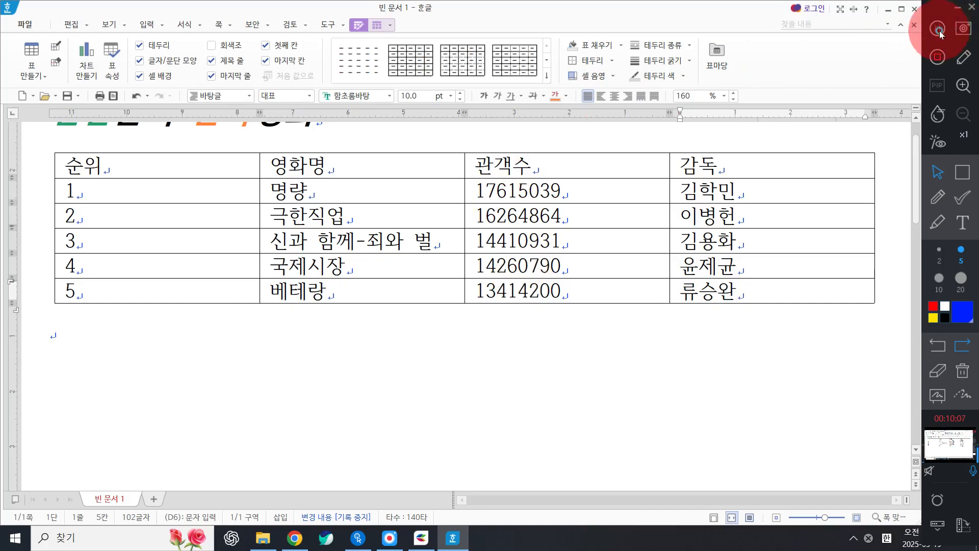
{"action": "left_click", "coordinate": [939, 31]}
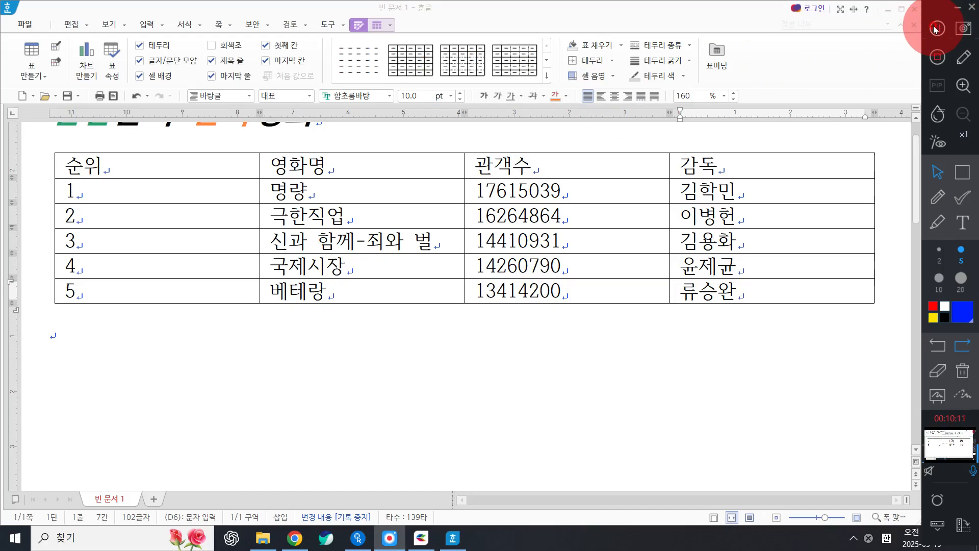
Step: Add 1,000-unit separator commas to the five audience numbers in the 관객수 column
{"action": "left_click", "coordinate": [622, 211]}
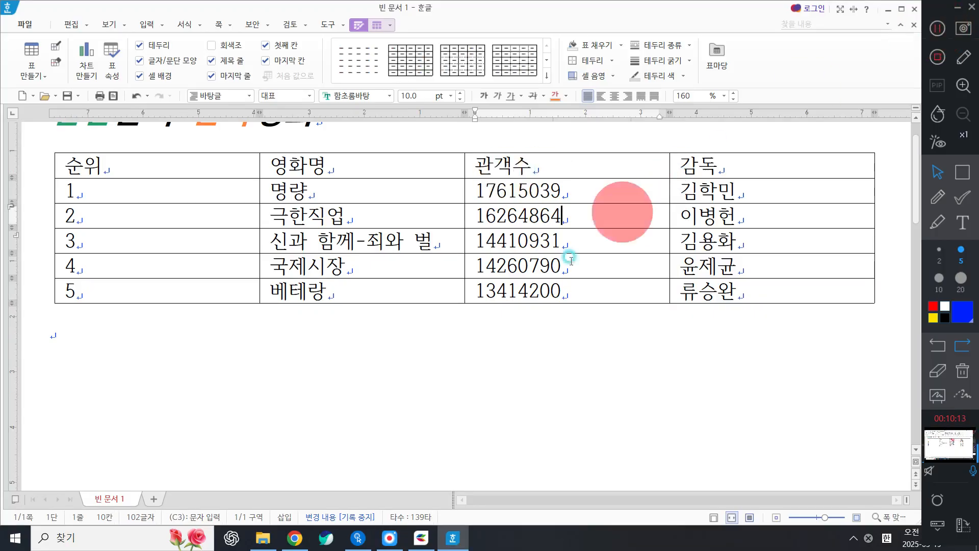
{"action": "left_click_drag", "start_coordinate": [538, 183], "coordinate": [549, 289]}
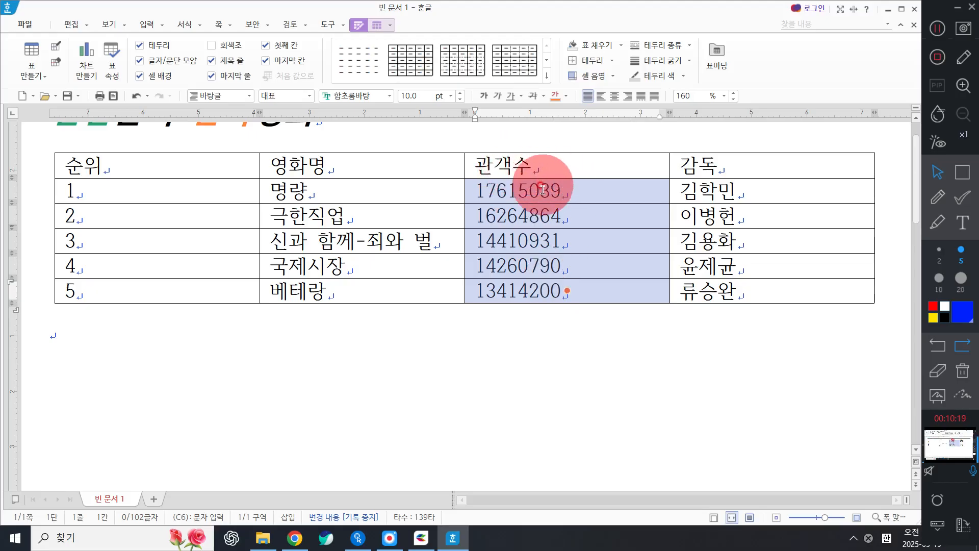
{"action": "left_click_drag", "start_coordinate": [542, 189], "coordinate": [534, 289]}
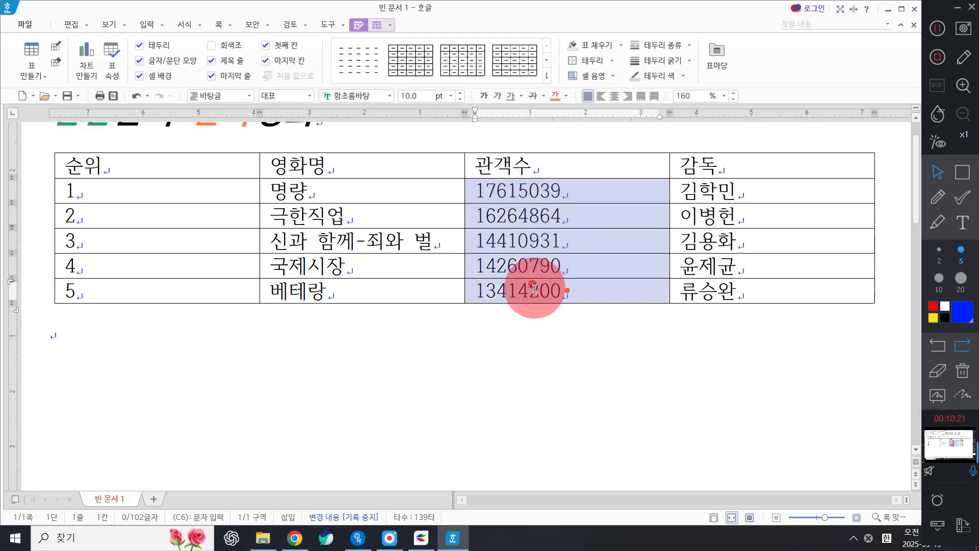
{"action": "left_click_drag", "start_coordinate": [555, 184], "coordinate": [562, 290]}
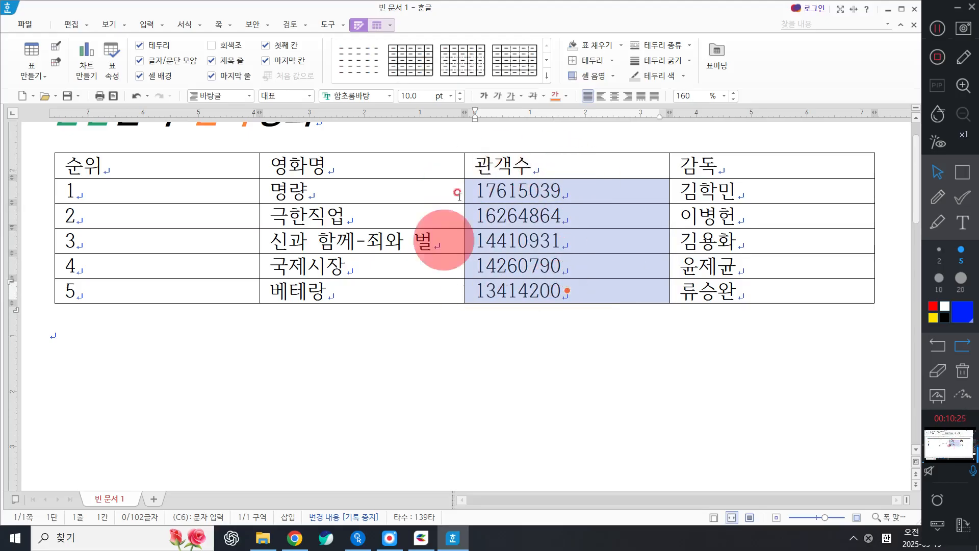
{"action": "right_click", "coordinate": [524, 327]}
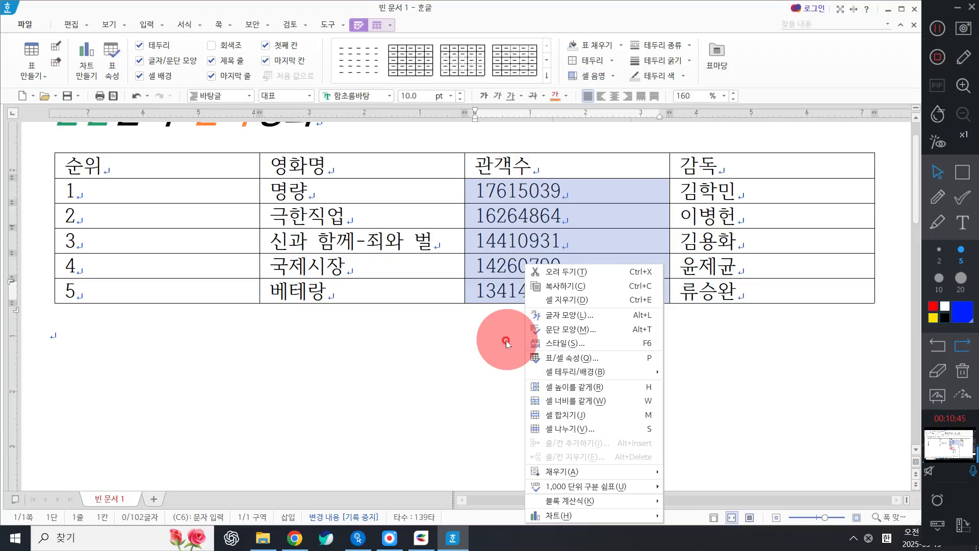
{"action": "right_click", "coordinate": [506, 341]}
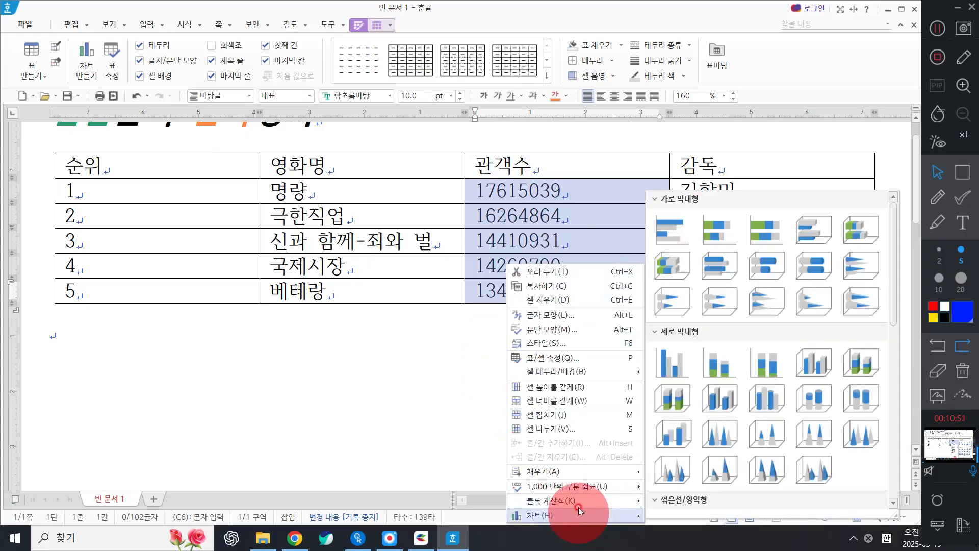
{"action": "mouse_move", "coordinate": [583, 483]}
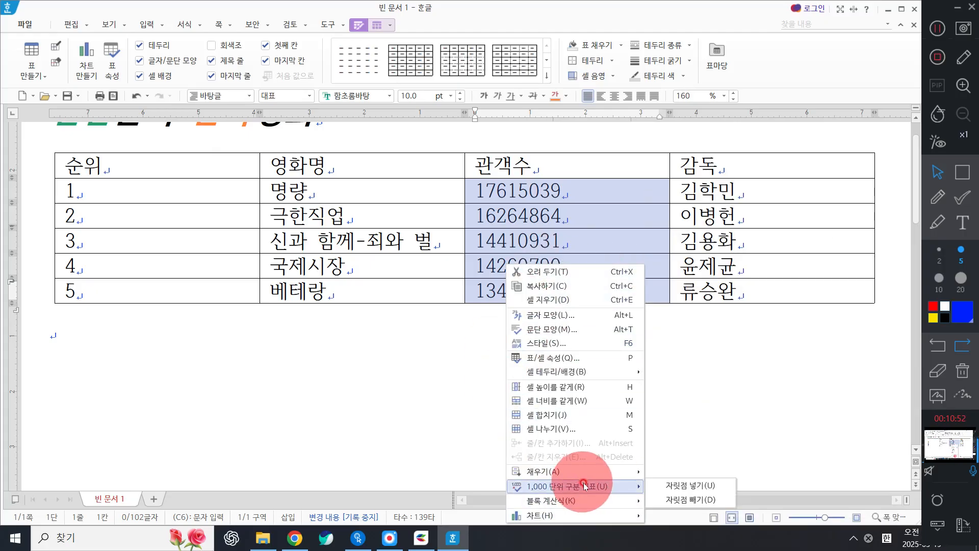
{"action": "left_click", "coordinate": [689, 487]}
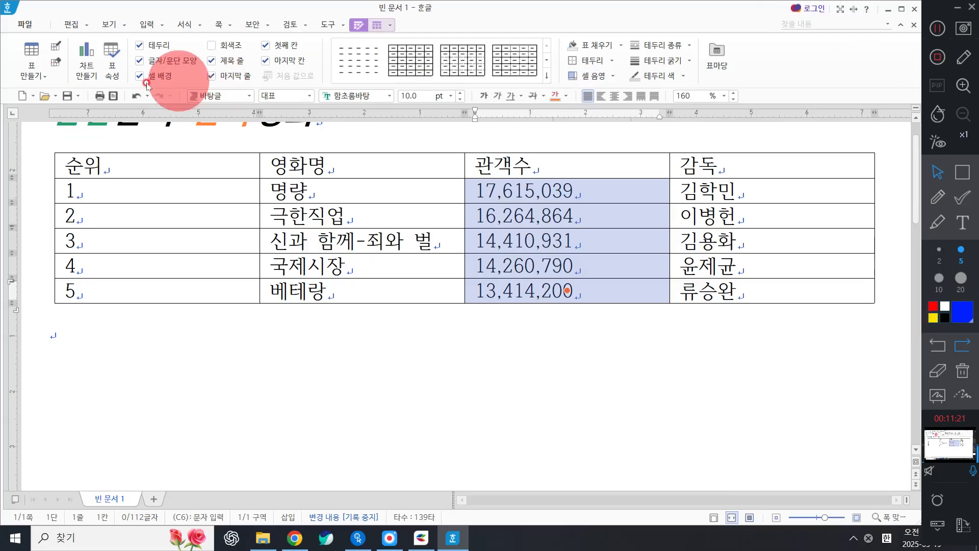
{"action": "left_click", "coordinate": [374, 400]}
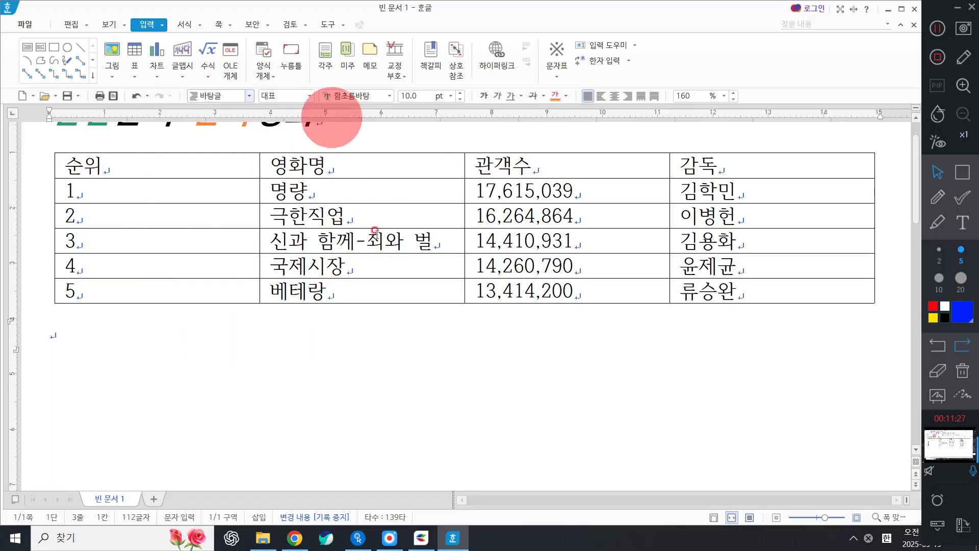
Step: Narrow the 순위 column to about half its width by moving its border with the 영화명 column
{"action": "left_click", "coordinate": [444, 388]}
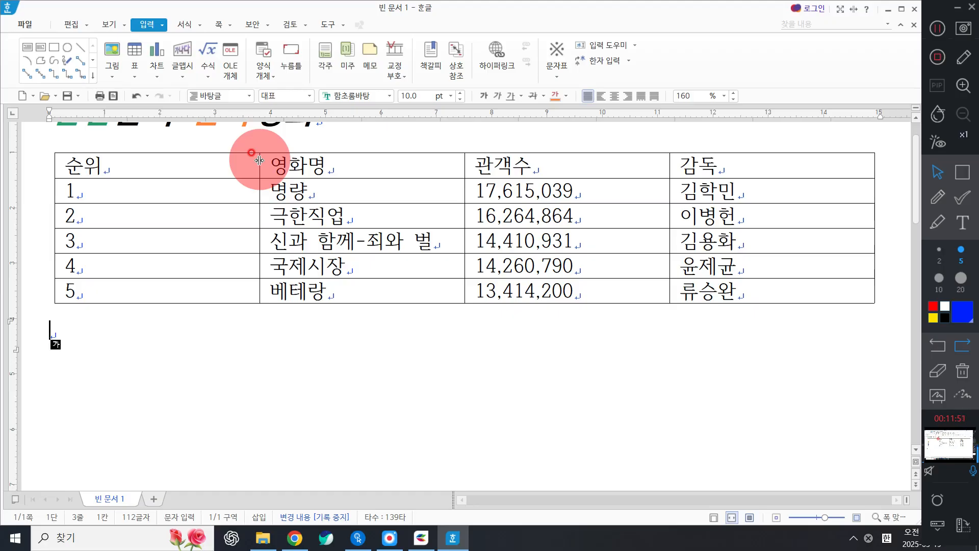
{"action": "left_click_drag", "start_coordinate": [260, 160], "coordinate": [154, 157]}
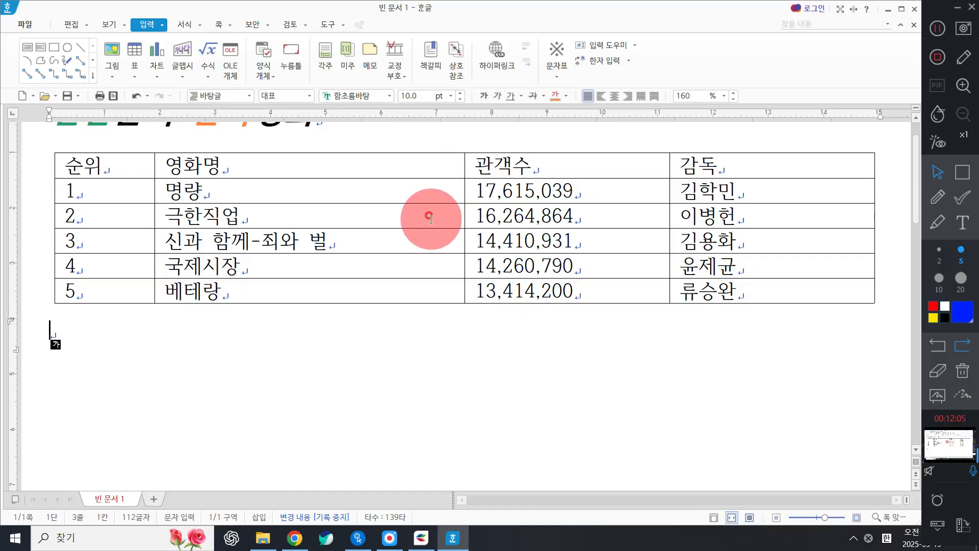
{"action": "left_click_drag", "start_coordinate": [109, 167], "coordinate": [800, 326]}
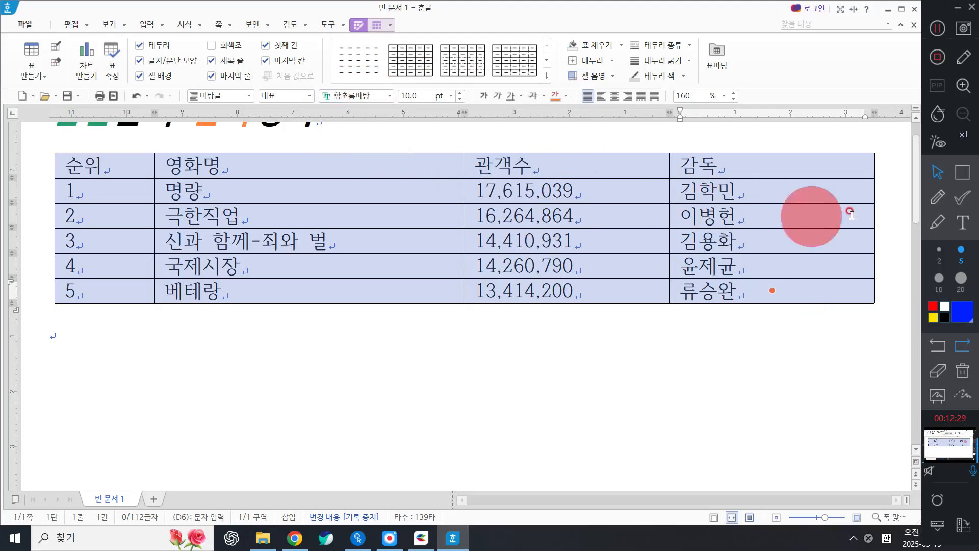
{"action": "left_click", "coordinate": [963, 173]}
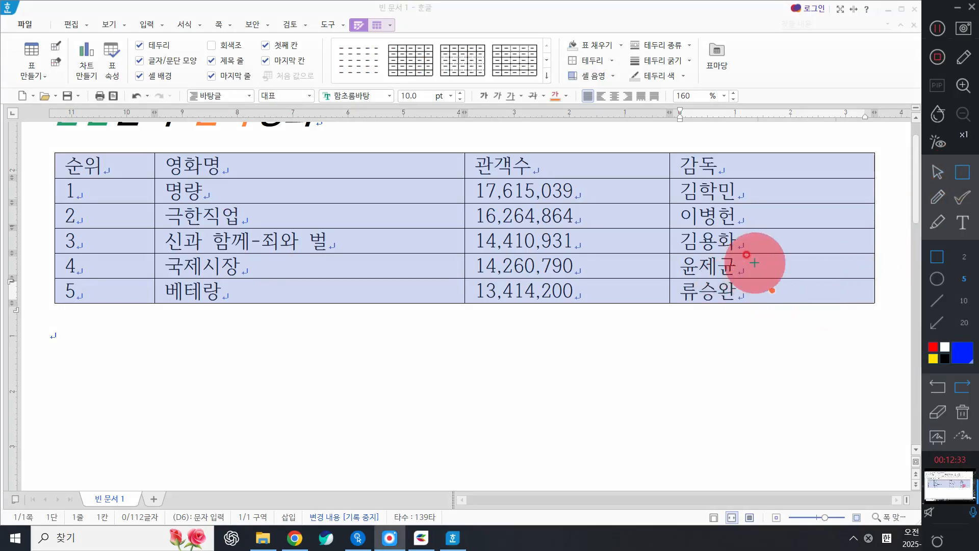
{"action": "mouse_move", "coordinate": [739, 268]}
{"action": "left_mouse_down"}
{"action": "mouse_move", "coordinate": [798, 299]}
{"action": "mouse_move", "coordinate": [802, 318]}
{"action": "left_mouse_up"}
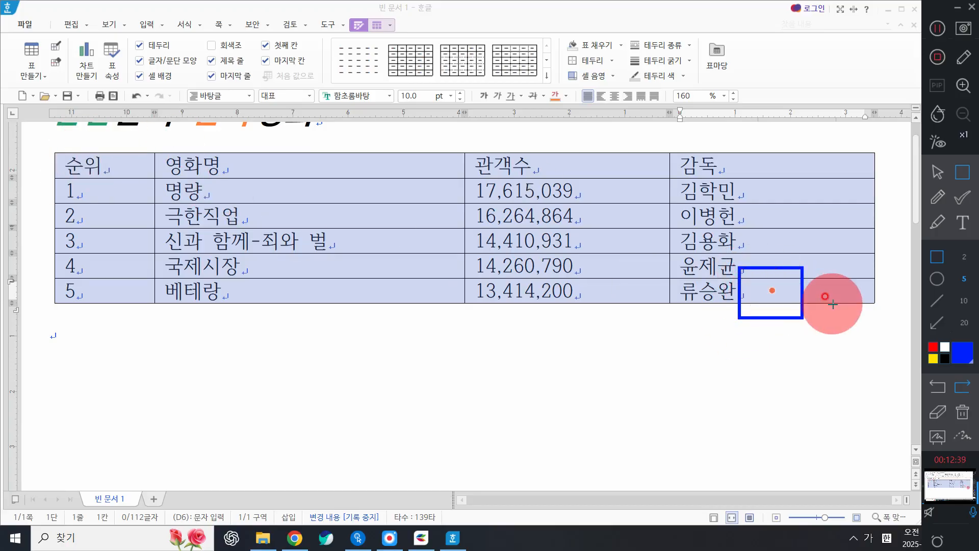
{"action": "left_click", "coordinate": [962, 411]}
{"action": "left_click", "coordinate": [937, 172]}
{"action": "left_click", "coordinate": [32, 224]}
{"action": "left_click", "coordinate": [682, 334]}
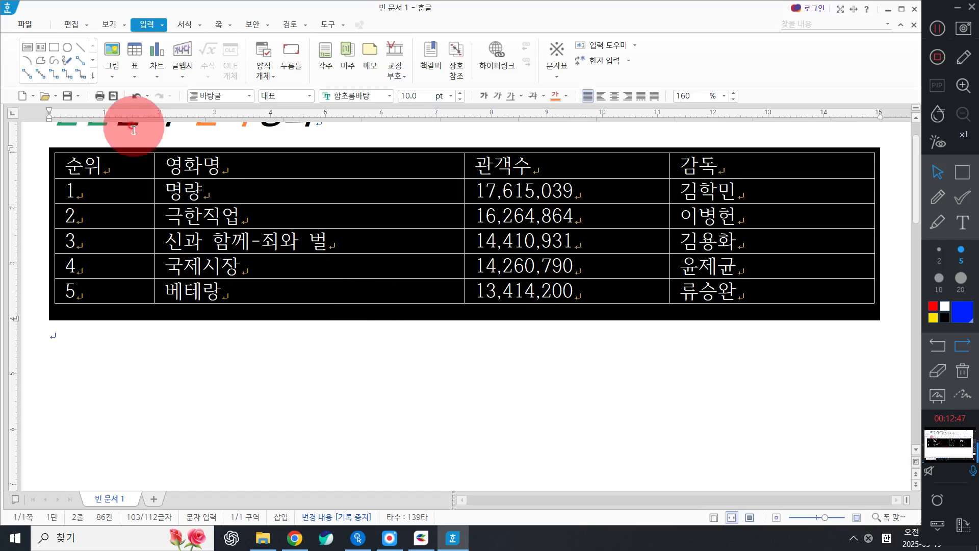
{"action": "left_click_drag", "start_coordinate": [136, 157], "coordinate": [750, 309]}
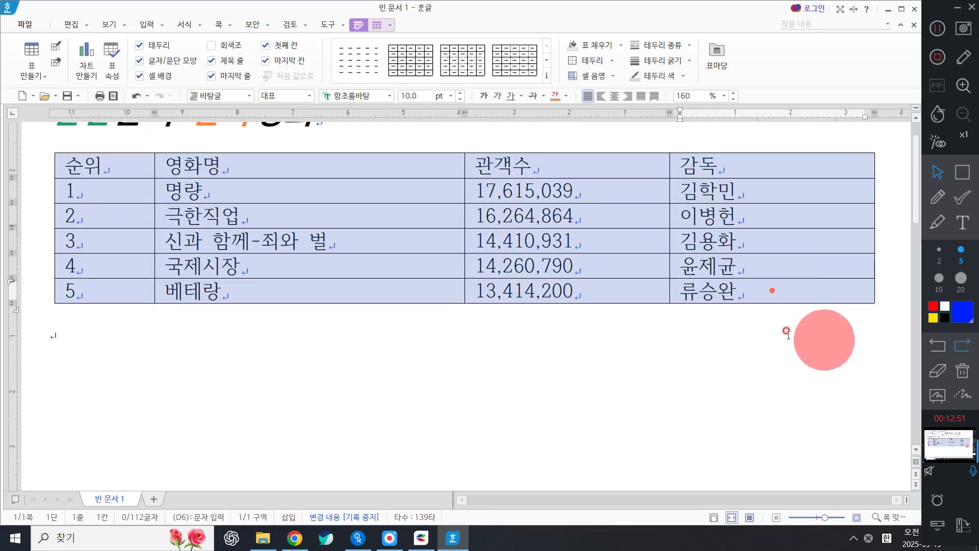
{"action": "left_click", "coordinate": [556, 354]}
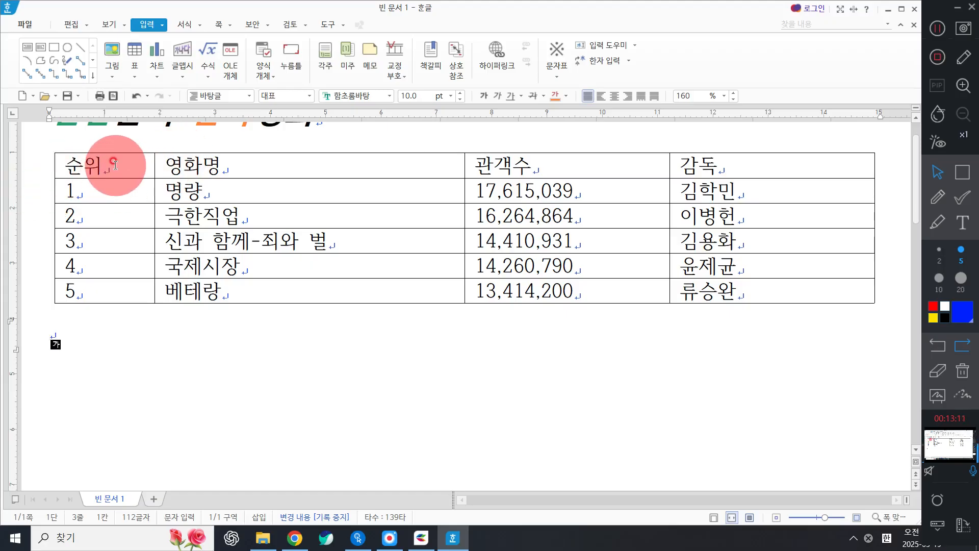
Step: Set the font of all table cells, from 순위 to the last director, to a늘봄
{"action": "left_click_drag", "start_coordinate": [115, 164], "coordinate": [765, 300]}
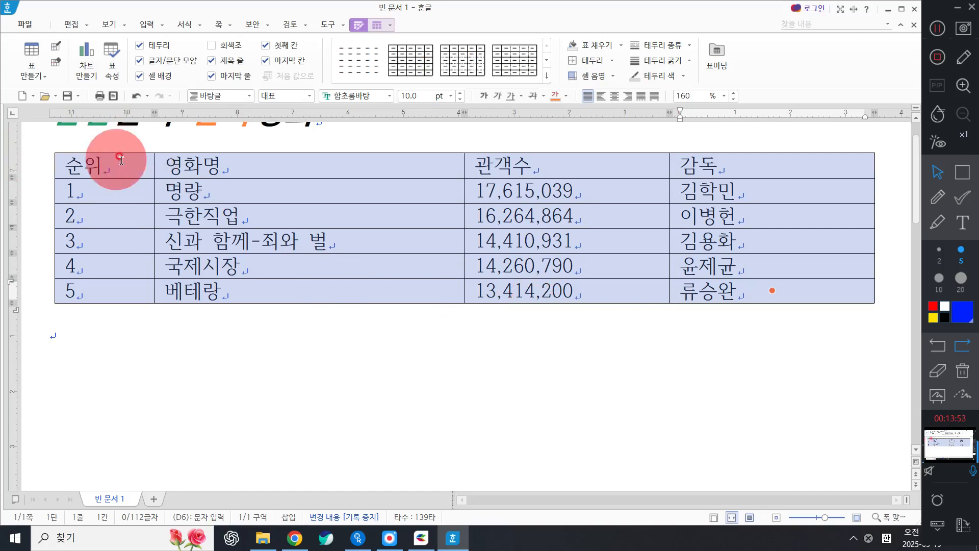
{"action": "left_click_drag", "start_coordinate": [126, 162], "coordinate": [891, 305]}
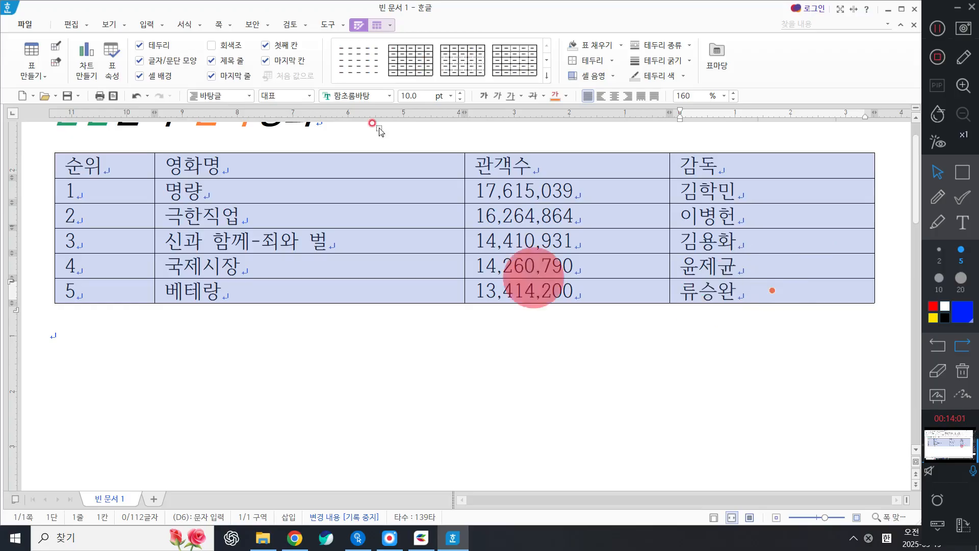
{"action": "left_click", "coordinate": [393, 96]}
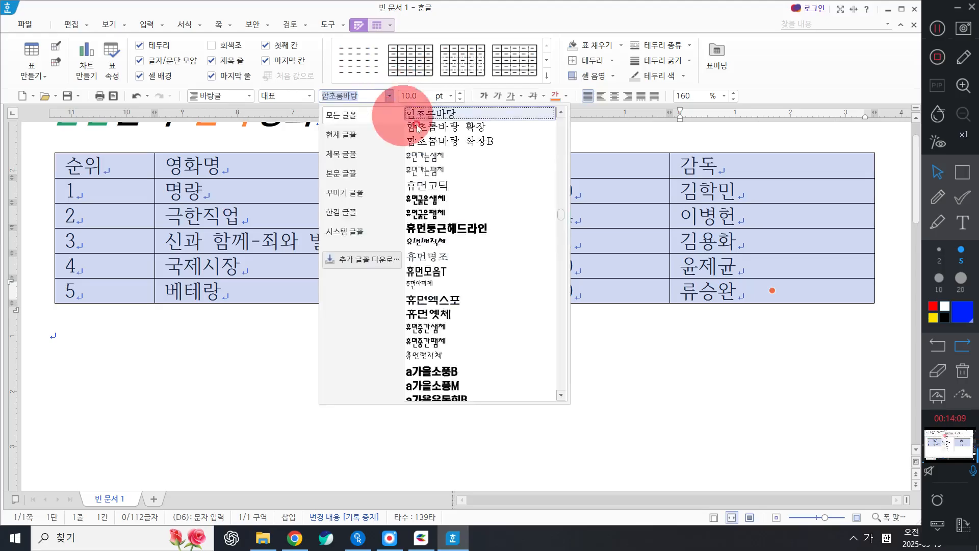
{"action": "scroll", "coordinate": [484, 239], "scroll_direction": "down", "scroll_amount": 4}
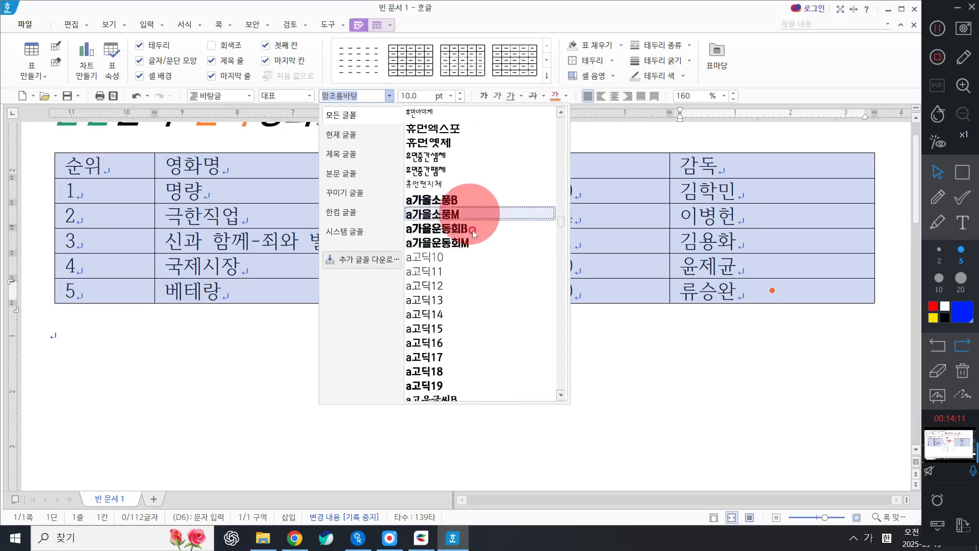
{"action": "scroll", "coordinate": [512, 260], "scroll_direction": "down", "scroll_amount": 3}
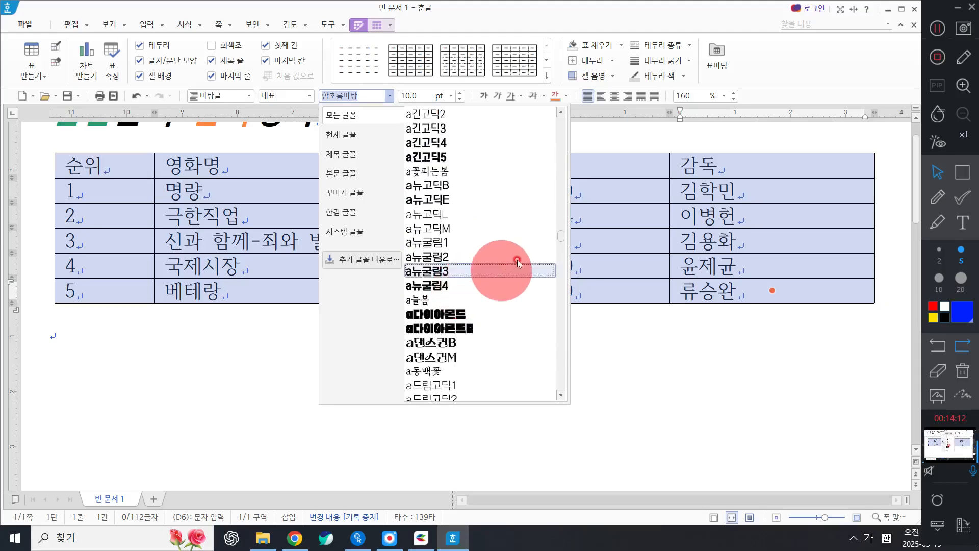
{"action": "left_click", "coordinate": [470, 294]}
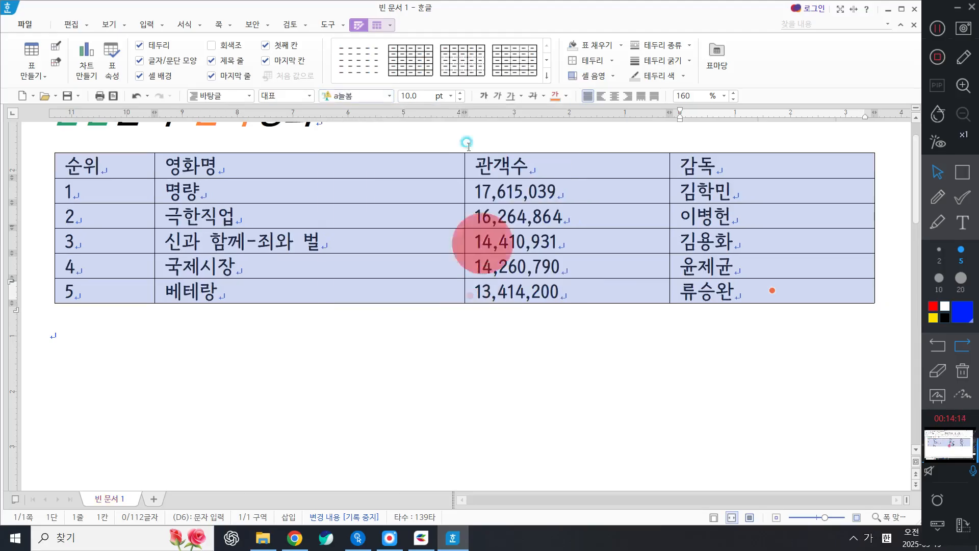
Step: Set the text size of all table cells to 12 pt and centre their contents
{"action": "left_click", "coordinate": [451, 96]}
{"action": "left_click", "coordinate": [414, 172]}
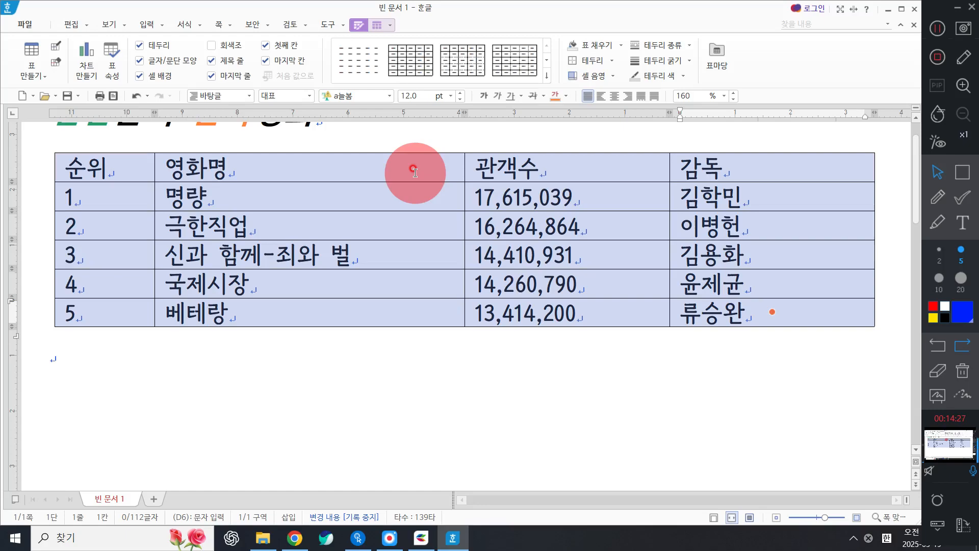
{"action": "left_click", "coordinate": [617, 95]}
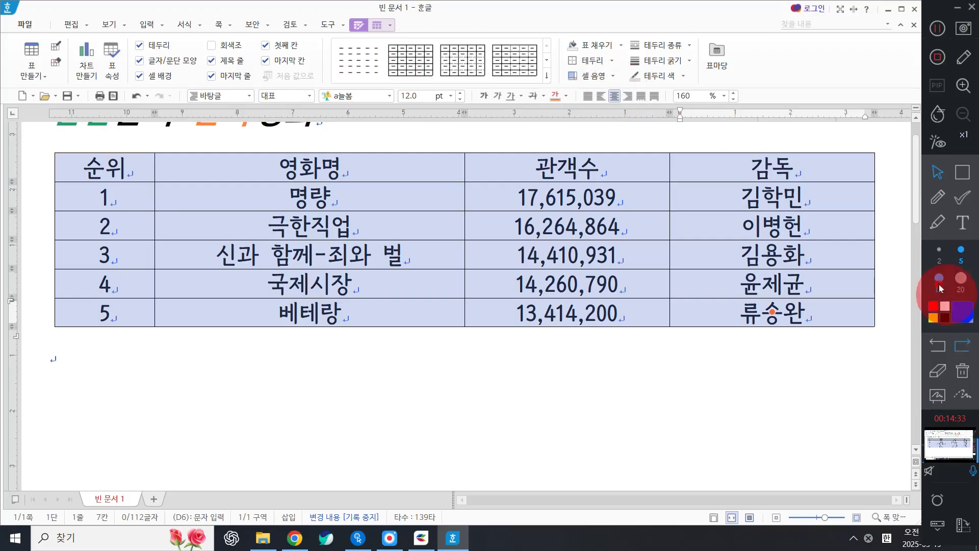
Step: Place an on-screen text annotation reading "Ctrl + ↓" below the table, using the recorder's text tool
{"action": "left_click", "coordinate": [962, 222]}
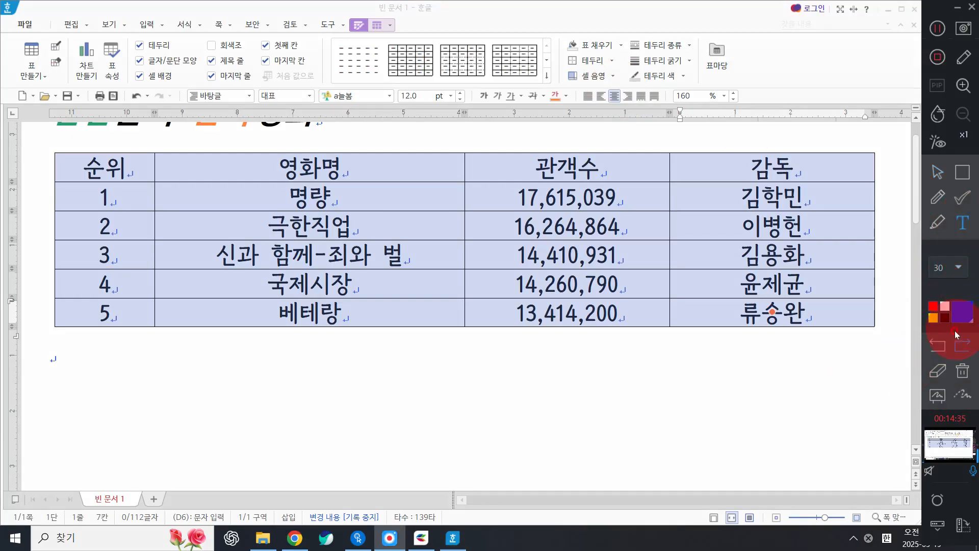
{"action": "left_click", "coordinate": [427, 388]}
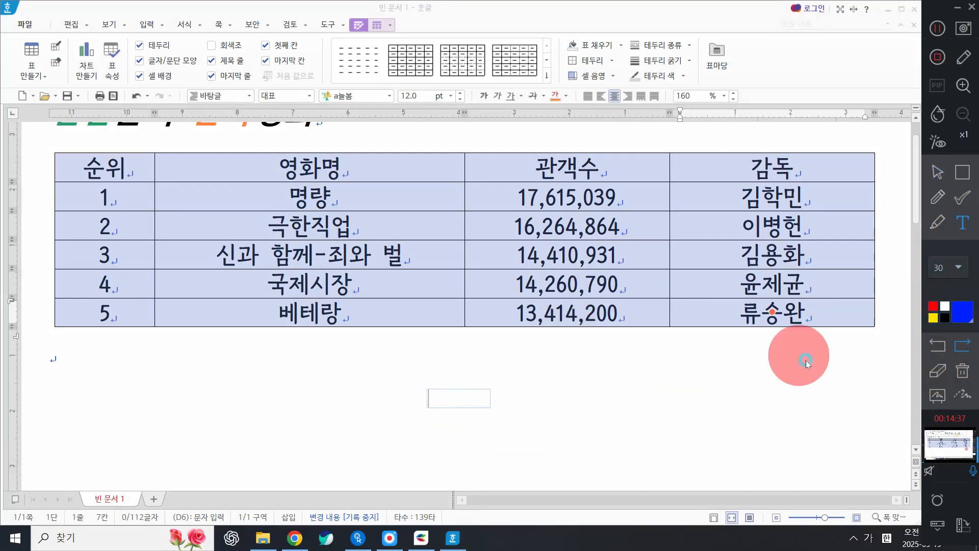
{"action": "type", "text": "ㅊ"}
{"action": "key", "text": "BackSpace"}
{"action": "key", "text": "Hangul"}
{"action": "type", "text": "Ctrl + a"}
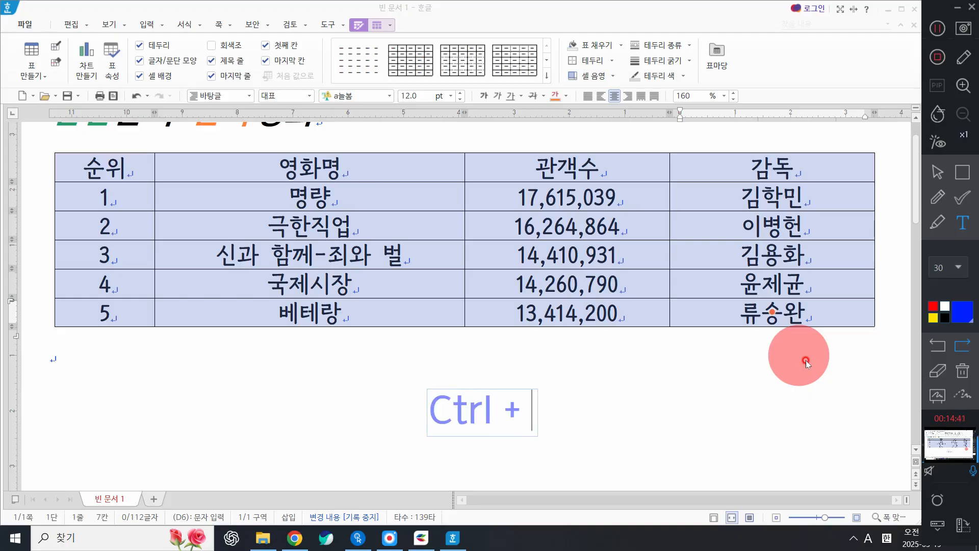
{"action": "key", "text": "BackSpace"}
{"action": "key", "text": "Hangul"}
{"action": "type", "text": "ㅁ"}
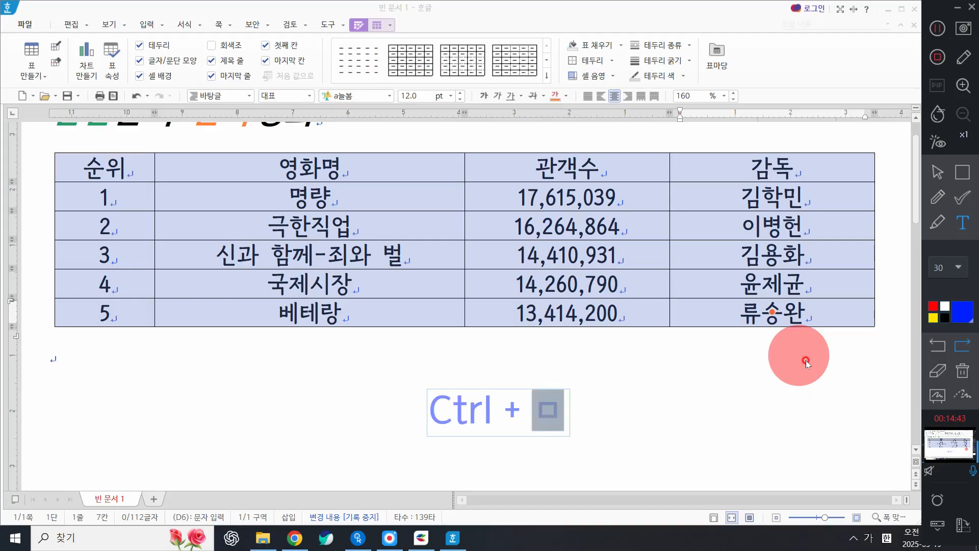
{"action": "key", "text": "Hangul_Hanja"}
{"action": "key", "text": "Page_Down"}
{"action": "key", "text": "Page_Down"}
{"action": "key", "text": "Page_Down"}
{"action": "key", "text": "Page_Up"}
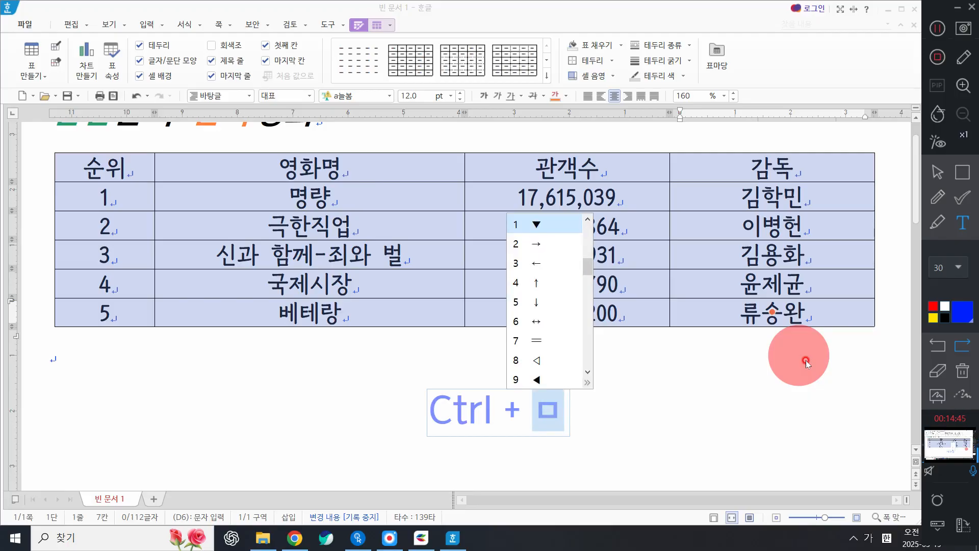
{"action": "key", "text": "5"}
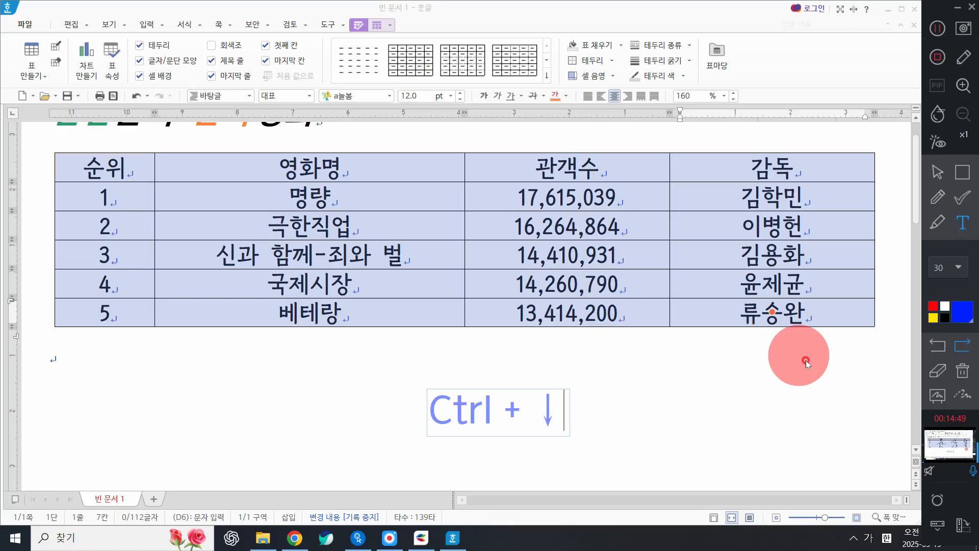
Step: Complete the annotation below the table with ": 표높이 높게" and return to the recorder's selection pointer
{"action": "type", "text": ":"}
{"action": "type", "text": "표"}
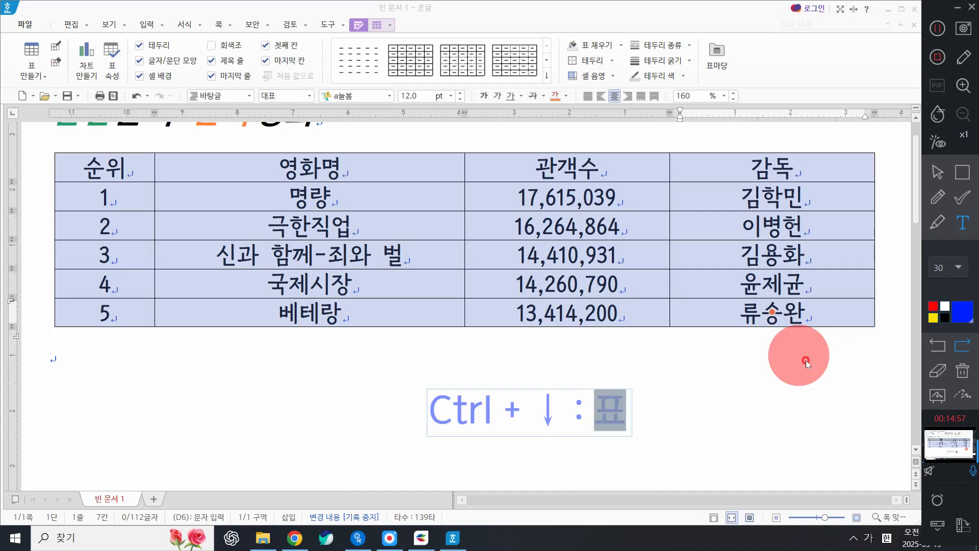
{"action": "type", "text": "노"}
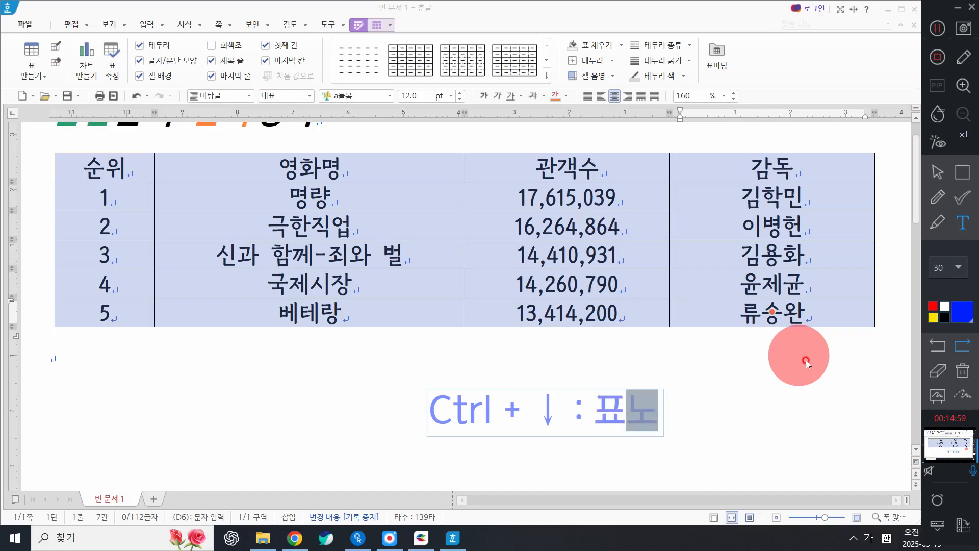
{"action": "type", "text": "ㅍ이 높게"}
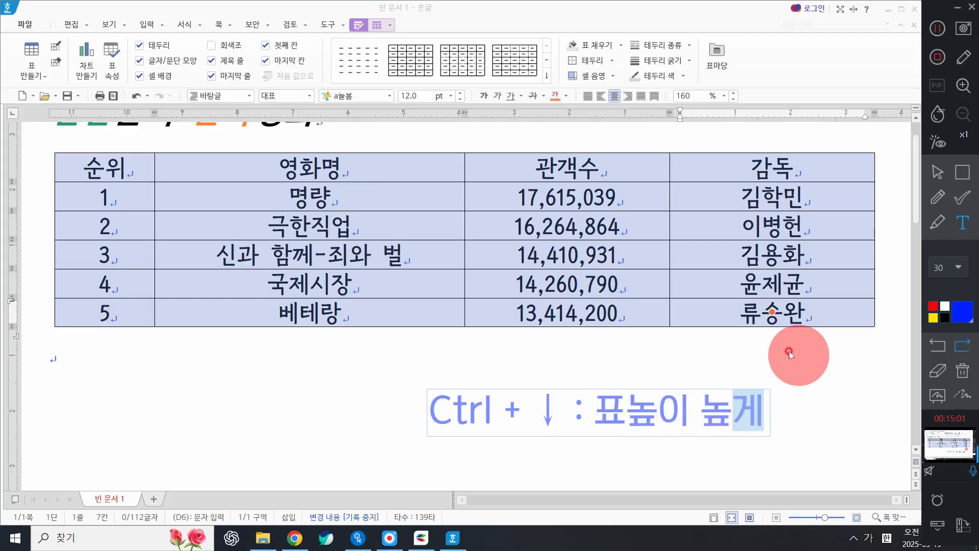
{"action": "left_click", "coordinate": [937, 172]}
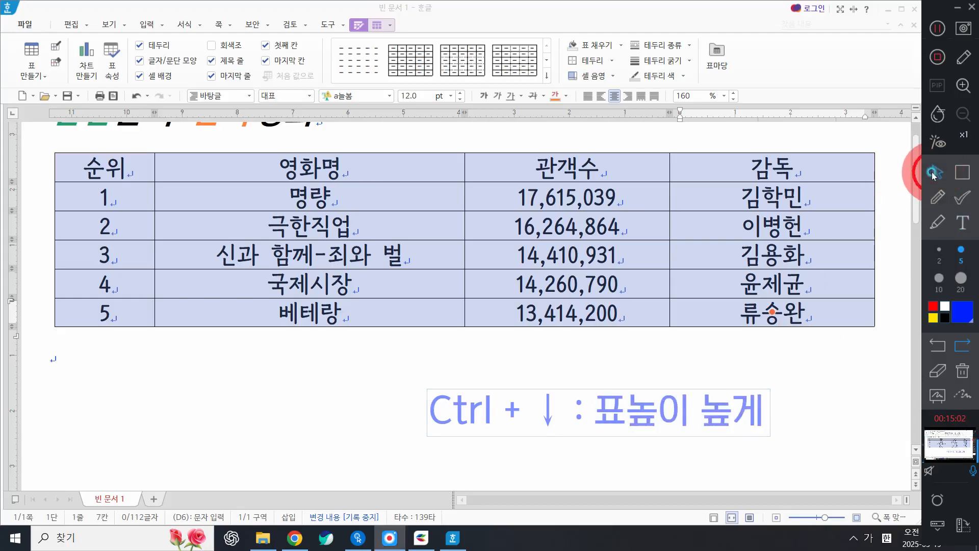
Step: Try increasing the height of all table rows by three increments and reduce it by the same amount
{"action": "left_click", "coordinate": [572, 24]}
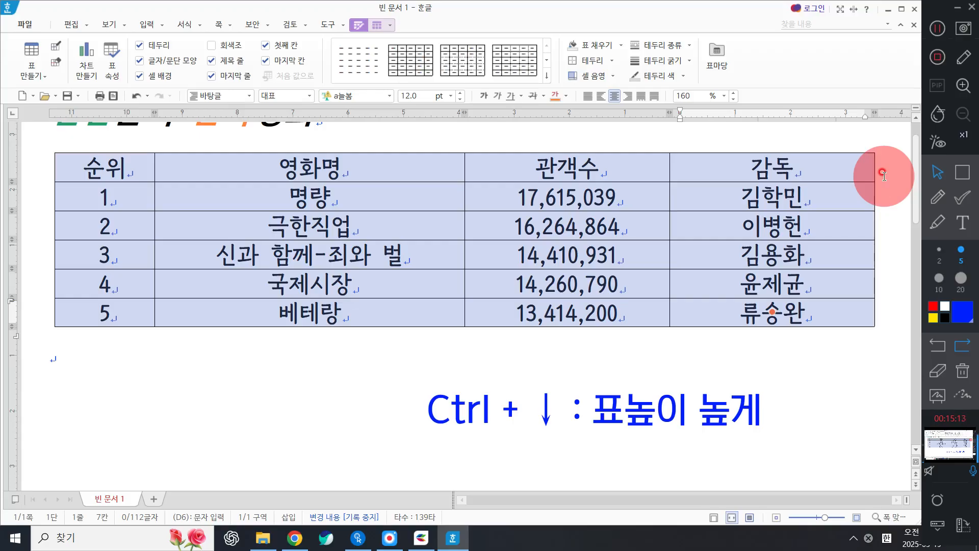
{"action": "key", "text": "ctrl+Down"}
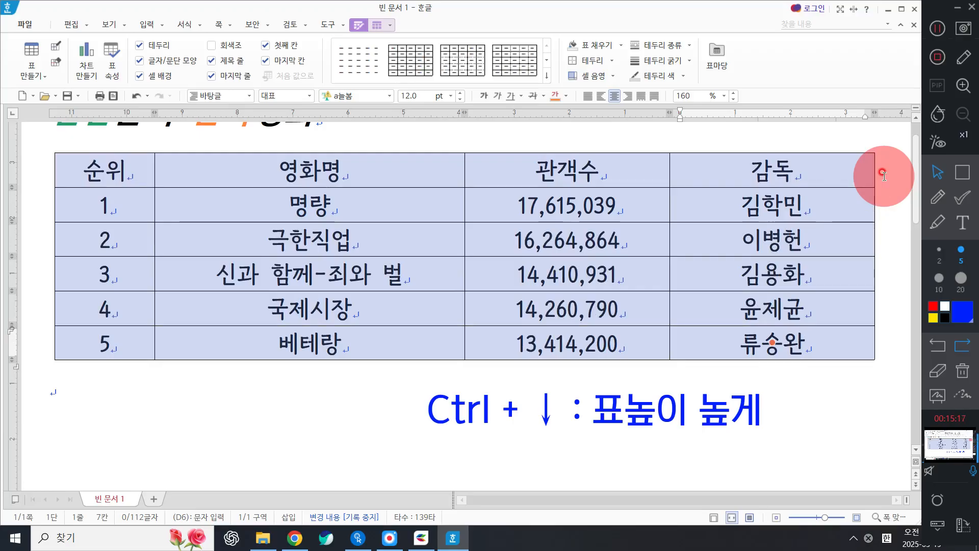
{"action": "key", "text": "ctrl+Down"}
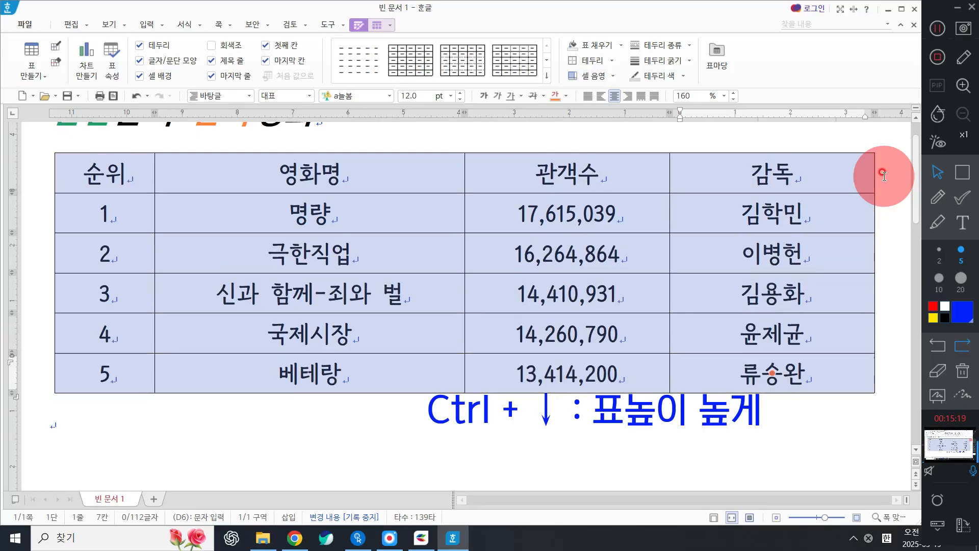
{"action": "key", "text": "ctrl+Down"}
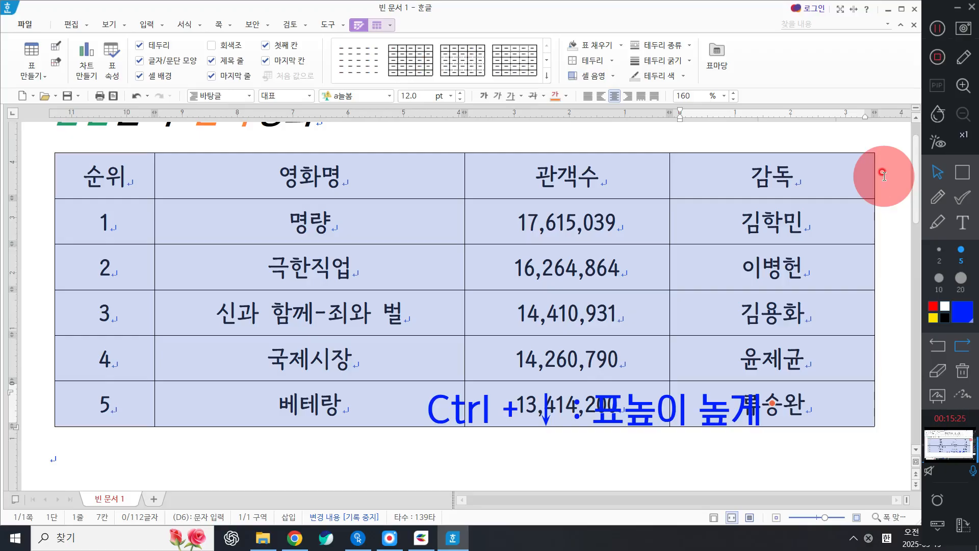
{"action": "key", "text": "ctrl+Up"}
{"action": "key", "text": "ctrl+Up"}
{"action": "key", "text": "ctrl+Up"}
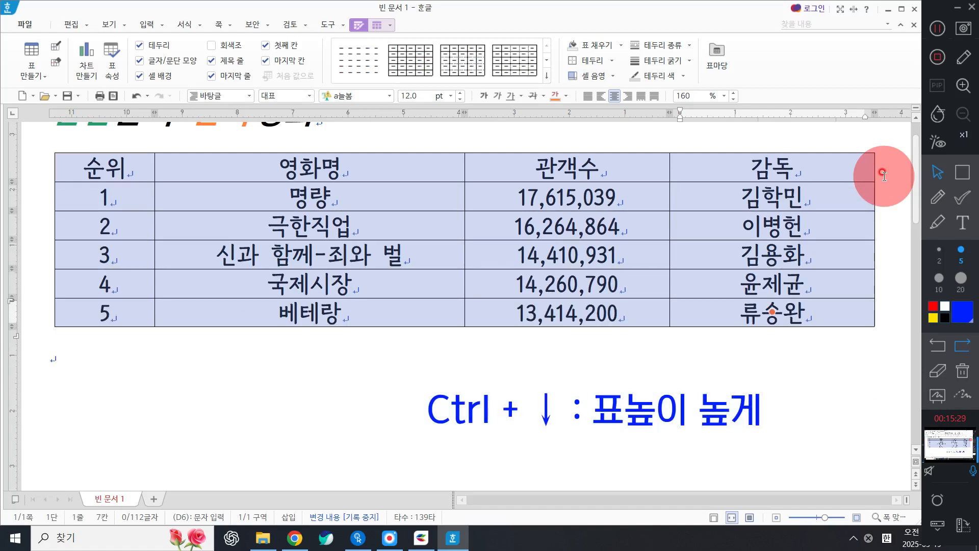
Step: Increase the height of all table rows by two increments and deselect the table
{"action": "key", "text": "ctrl+Down"}
{"action": "key", "text": "ctrl+Down"}
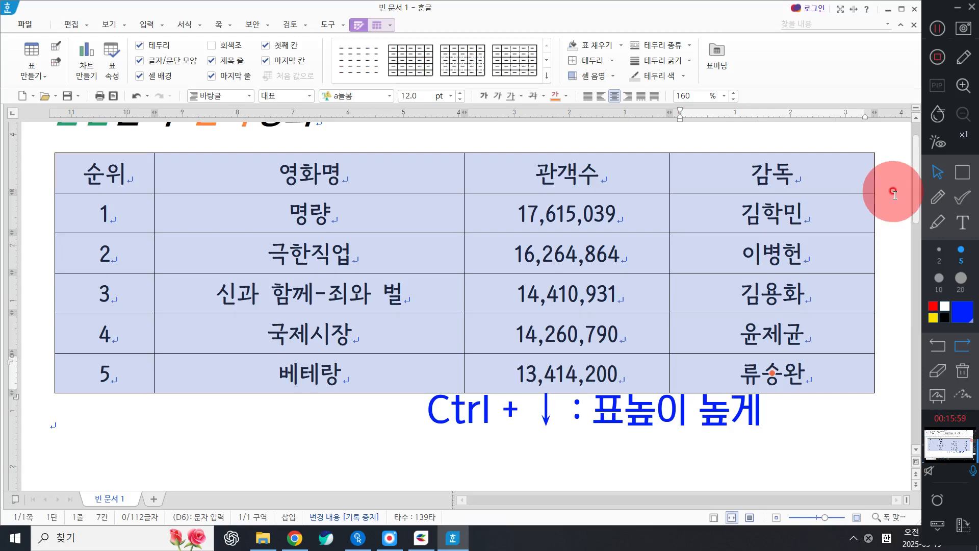
{"action": "left_click", "coordinate": [775, 421]}
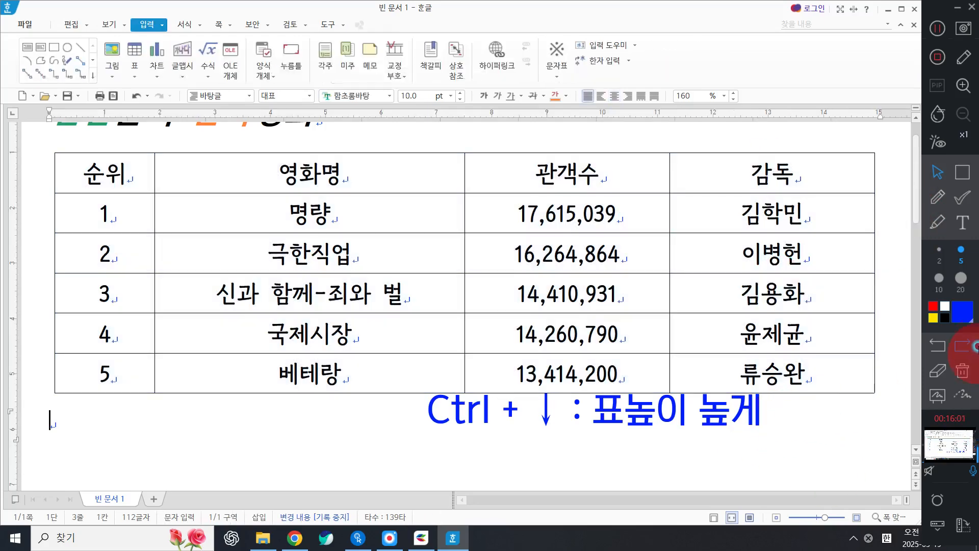
{"action": "left_click_drag", "start_coordinate": [94, 175], "coordinate": [754, 198]}
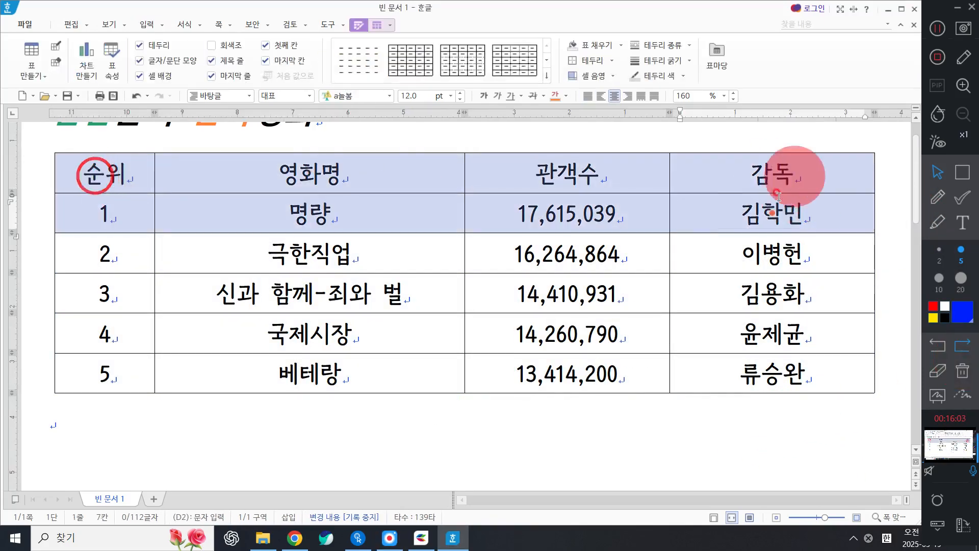
{"action": "left_click", "coordinate": [642, 448]}
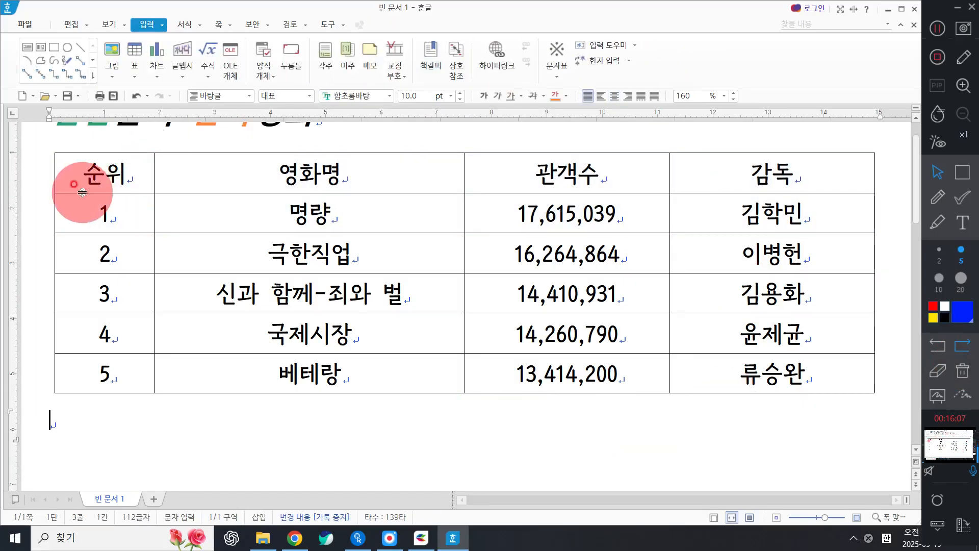
{"action": "left_click_drag", "start_coordinate": [82, 192], "coordinate": [780, 170]}
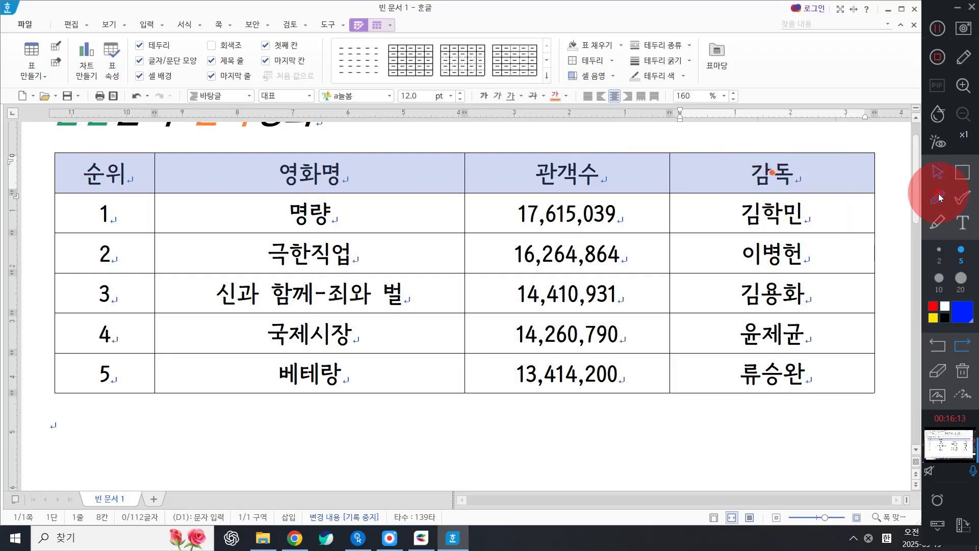
{"action": "left_click", "coordinate": [438, 139]}
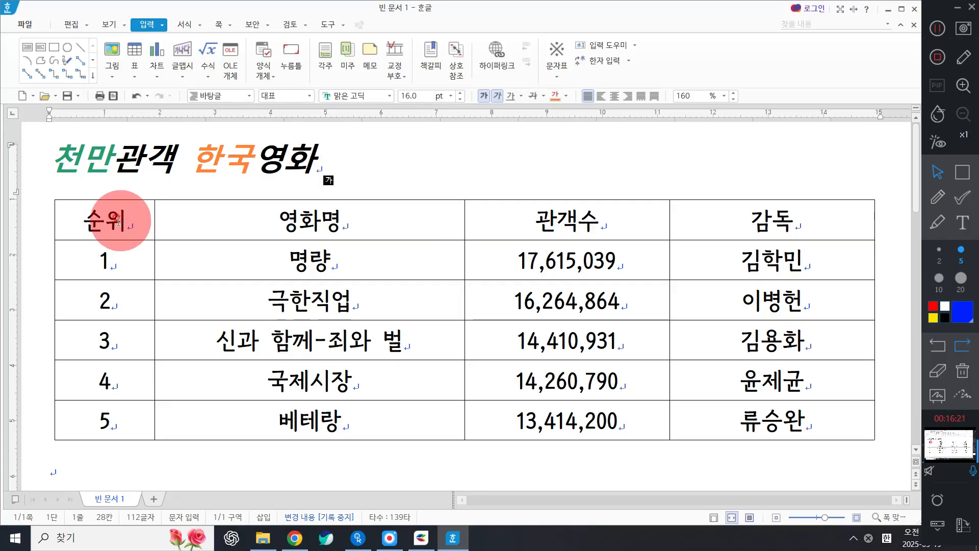
{"action": "left_click_drag", "start_coordinate": [104, 227], "coordinate": [773, 301]}
Step: Annotate the header row with the recorder's blue rectangle and a pen stroke from 순위 to 감독, and return to its selection pointer
{"action": "left_click", "coordinate": [962, 172]}
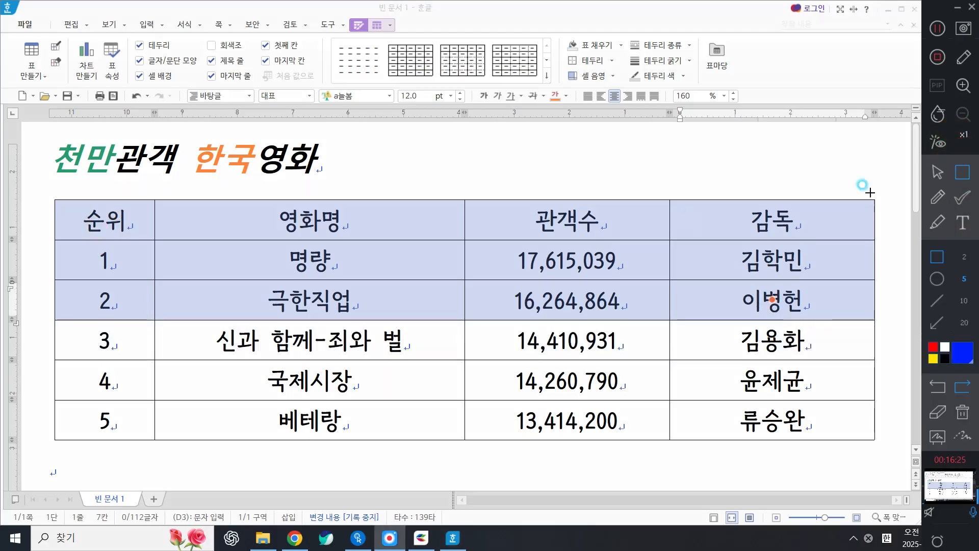
{"action": "mouse_move", "coordinate": [44, 191]}
{"action": "left_mouse_down"}
{"action": "mouse_move", "coordinate": [896, 246]}
{"action": "mouse_move", "coordinate": [897, 238]}
{"action": "left_mouse_up"}
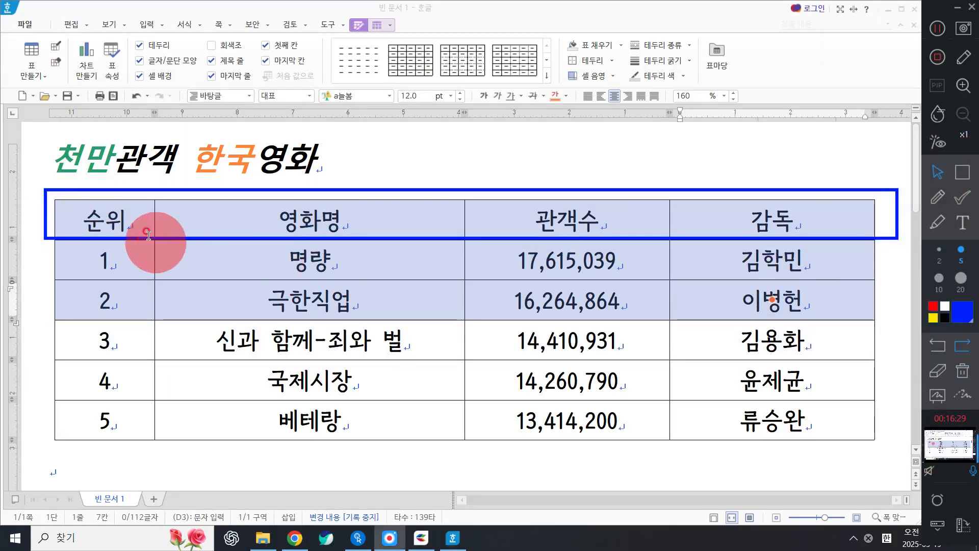
{"action": "mouse_move", "coordinate": [128, 221]}
{"action": "left_mouse_down"}
{"action": "mouse_move", "coordinate": [431, 319]}
{"action": "mouse_move", "coordinate": [774, 215]}
{"action": "left_mouse_up"}
{"action": "left_click", "coordinate": [937, 196]}
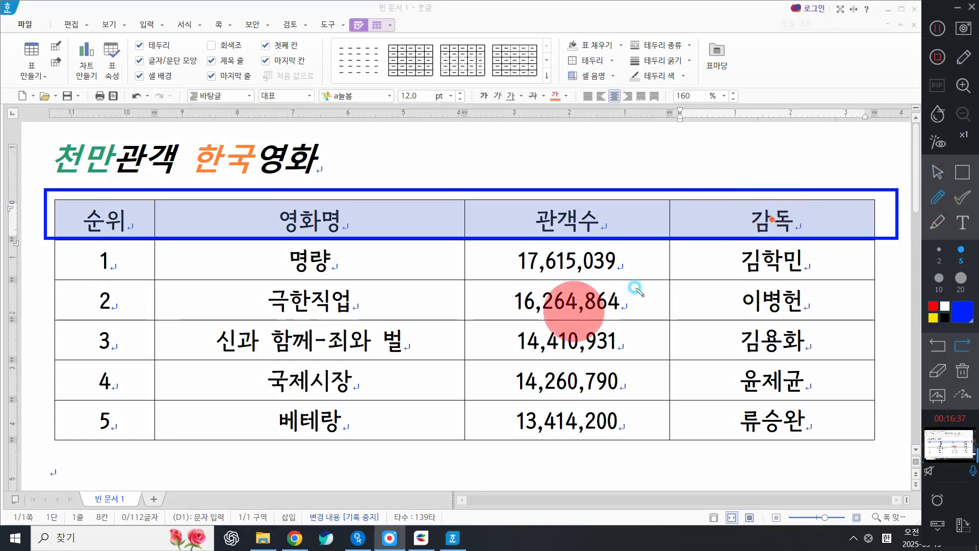
{"action": "left_click_drag", "start_coordinate": [729, 214], "coordinate": [728, 213]}
{"action": "mouse_move", "coordinate": [122, 218]}
{"action": "left_mouse_down"}
{"action": "mouse_move", "coordinate": [204, 239]}
{"action": "mouse_move", "coordinate": [459, 257]}
{"action": "mouse_move", "coordinate": [709, 226]}
{"action": "mouse_move", "coordinate": [747, 206]}
{"action": "mouse_move", "coordinate": [725, 211]}
{"action": "left_mouse_up"}
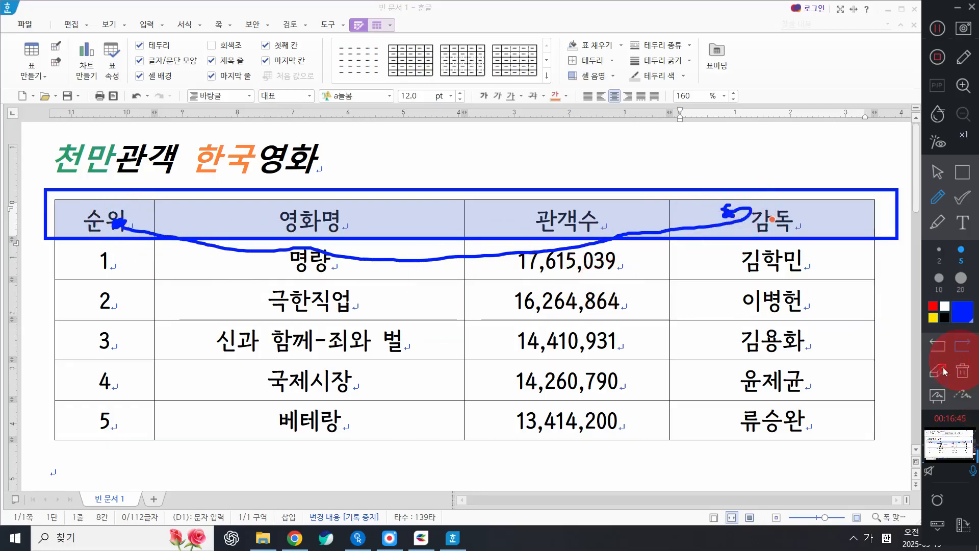
{"action": "left_click", "coordinate": [937, 172]}
Step: Set the text colour of the table's header row, from 순위 to 감독, to orange
{"action": "left_click", "coordinate": [260, 233]}
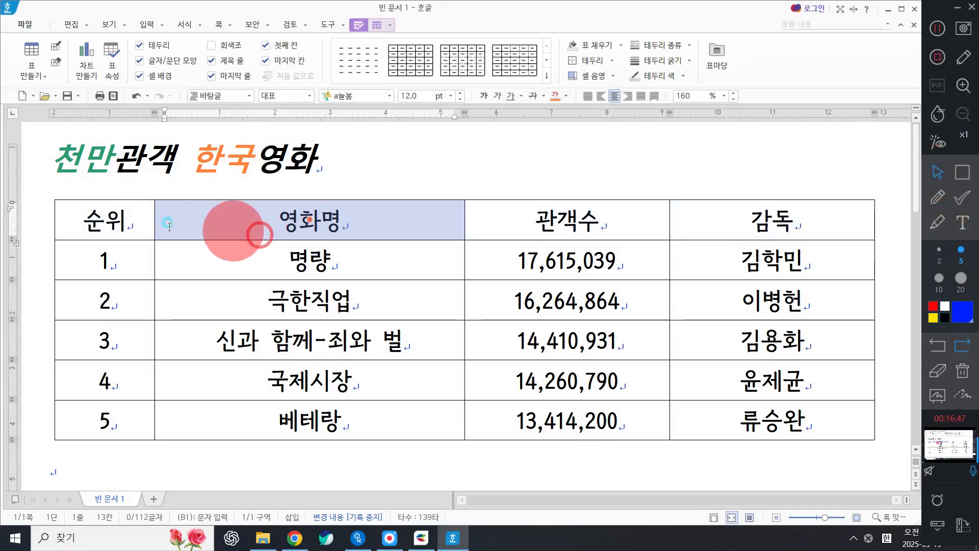
{"action": "left_click_drag", "start_coordinate": [98, 207], "coordinate": [733, 231]}
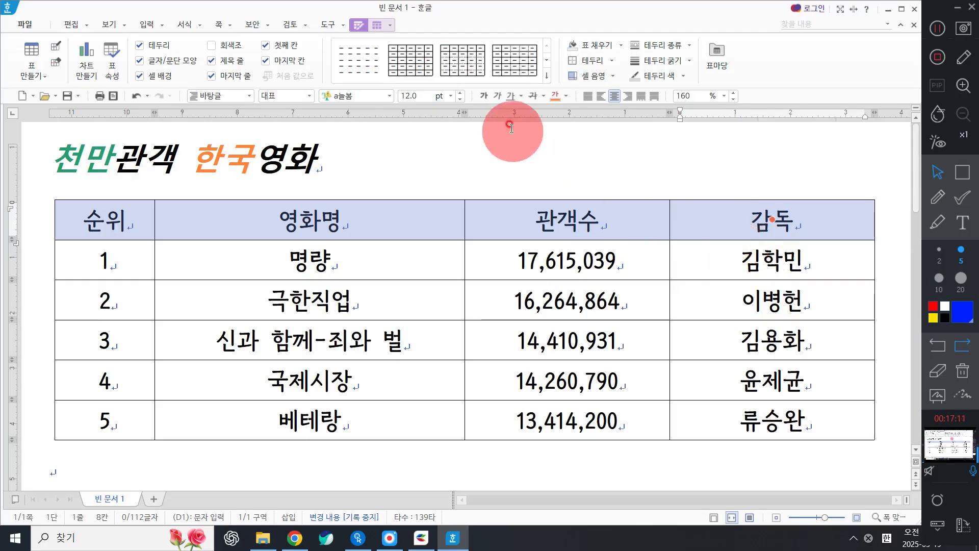
{"action": "left_click", "coordinate": [564, 96]}
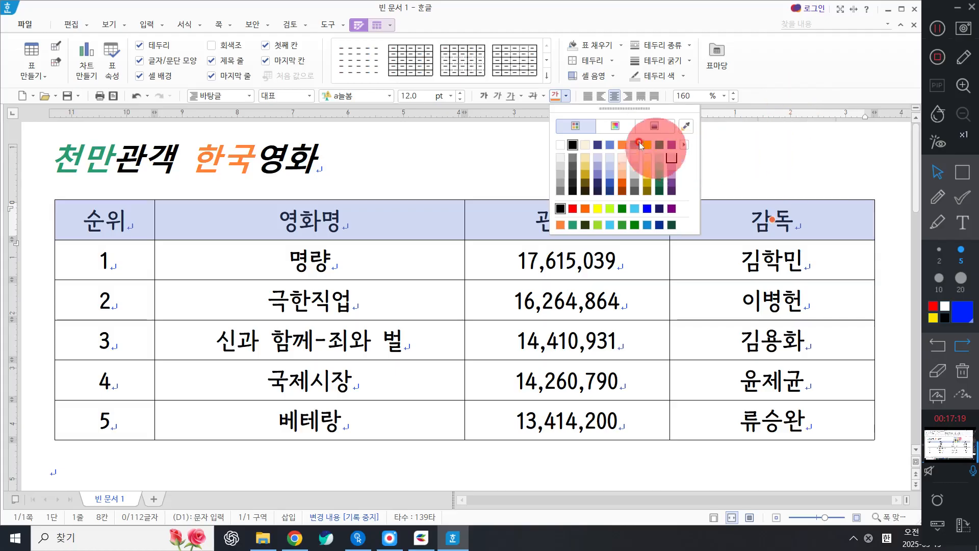
{"action": "left_click", "coordinate": [617, 154]}
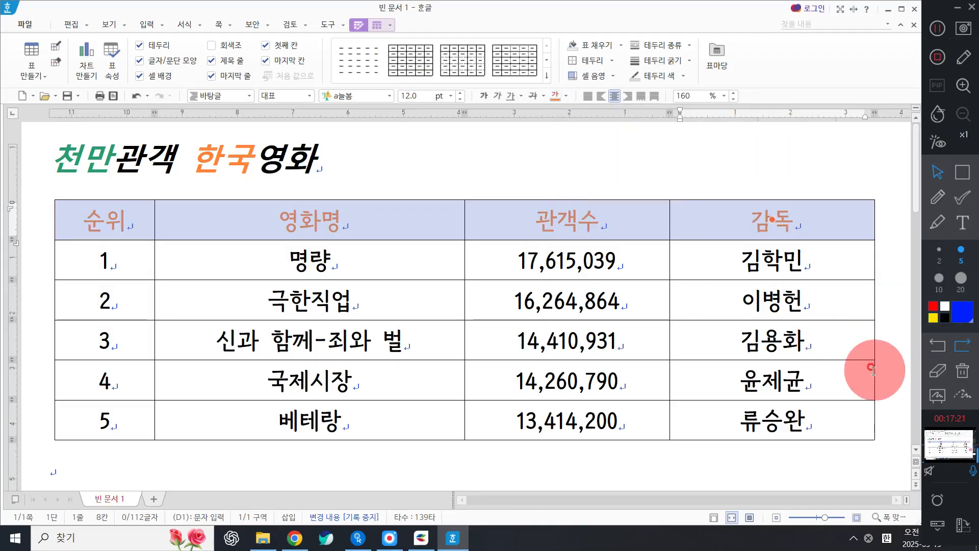
Step: Place the cursor after the table and show the document in page outline view with its margins
{"action": "left_click", "coordinate": [881, 392]}
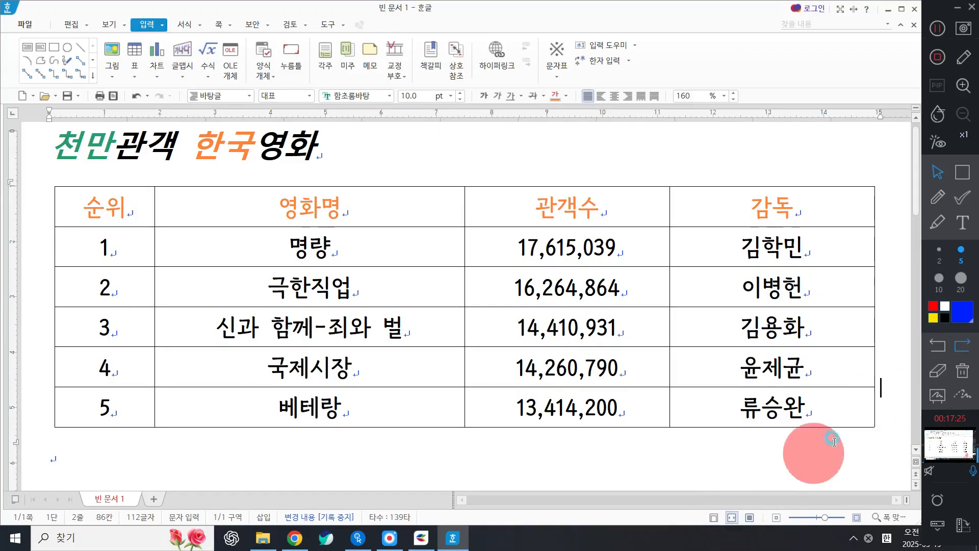
{"action": "left_click", "coordinate": [719, 518]}
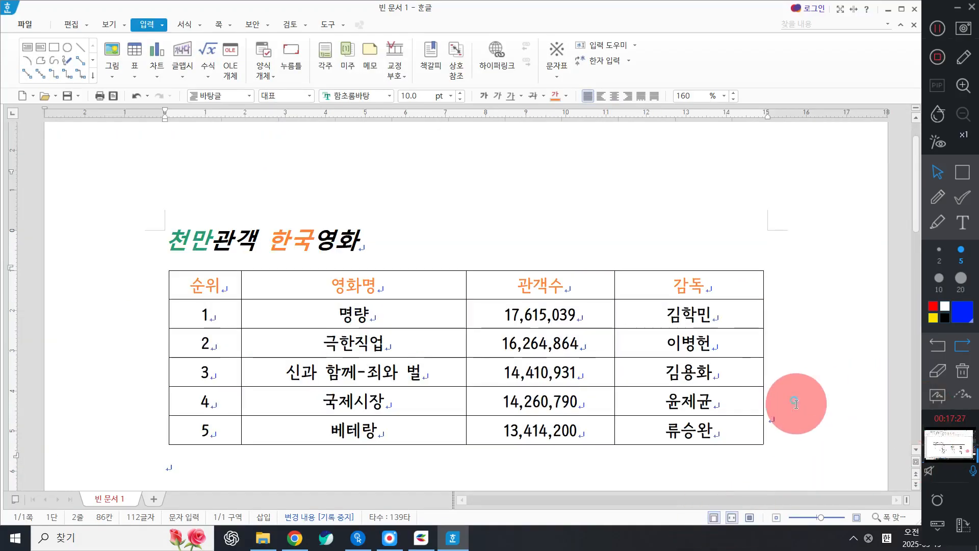
{"action": "scroll", "coordinate": [800, 419], "scroll_direction": "down", "scroll_amount": 2}
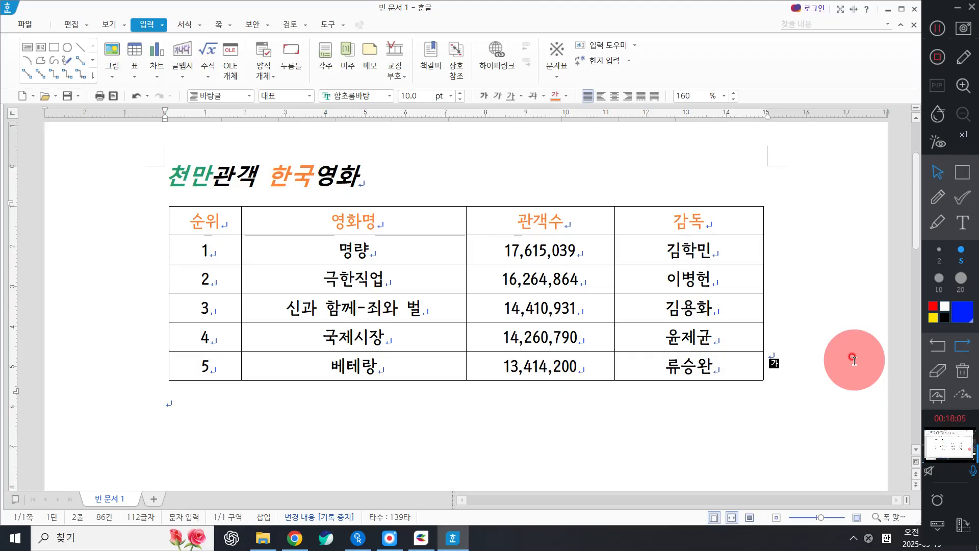
Step: Open the settings for creating a new table and cancel them
{"action": "left_click", "coordinate": [135, 51]}
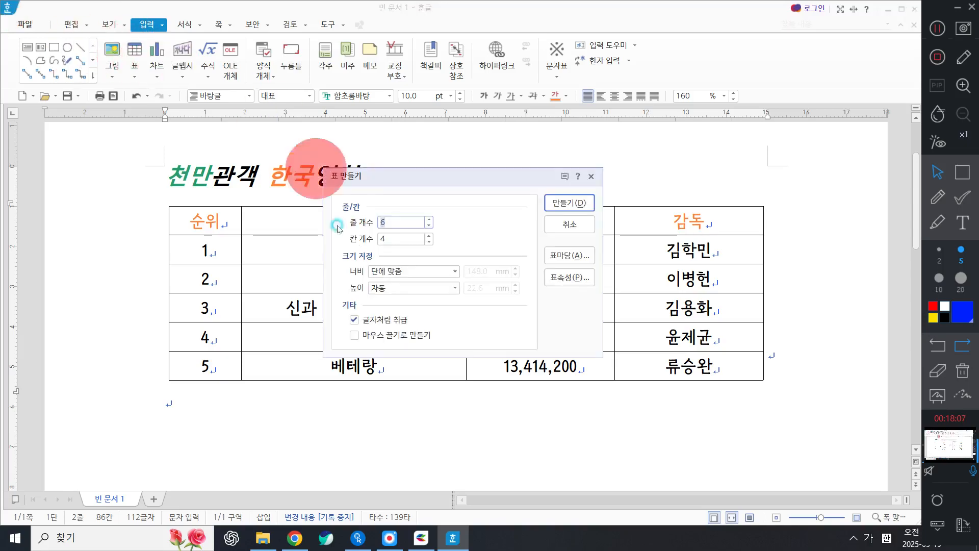
{"action": "left_click", "coordinate": [568, 225]}
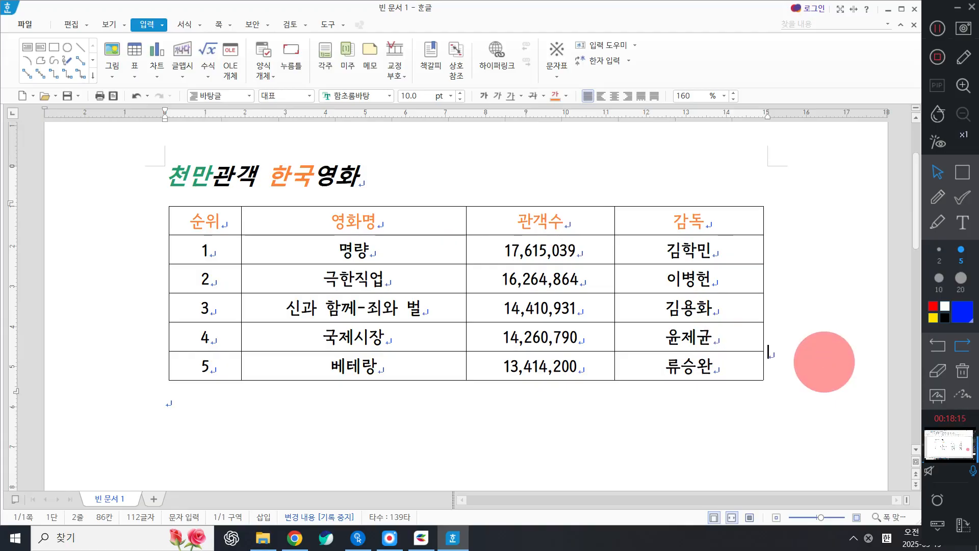
Step: Insert three blank lines below the film table
{"action": "key", "text": "Return"}
{"action": "key", "text": "Return"}
{"action": "key", "text": "Return"}
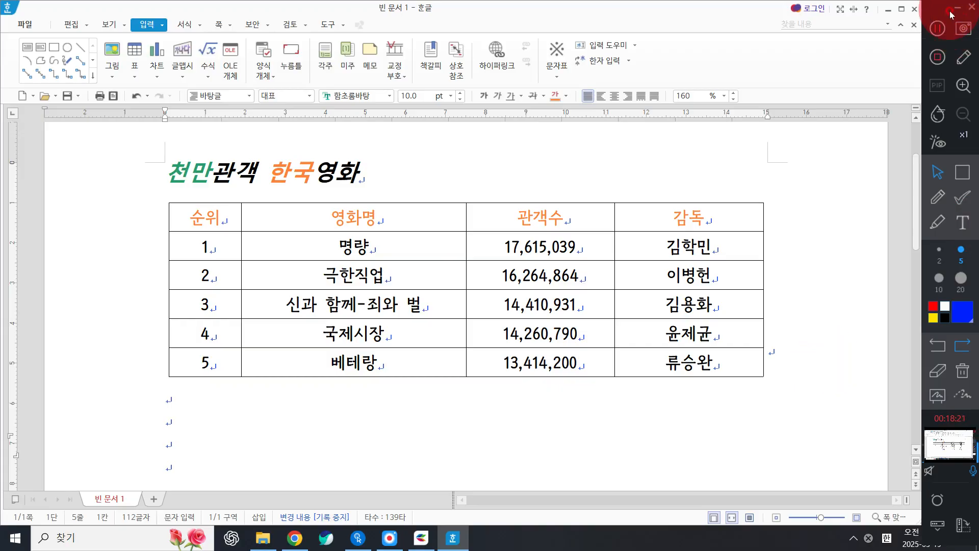
{"action": "left_click", "coordinate": [936, 28]}
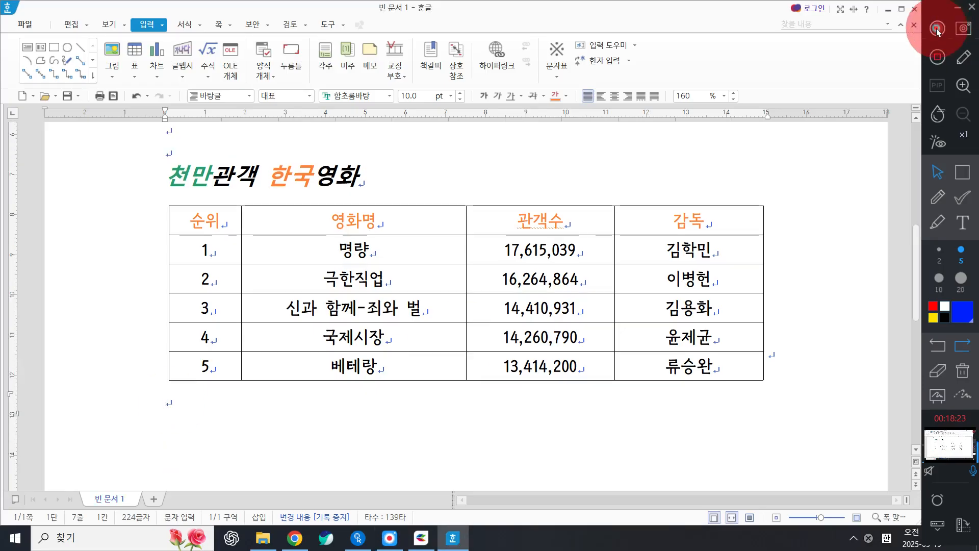
{"action": "left_click", "coordinate": [936, 27]}
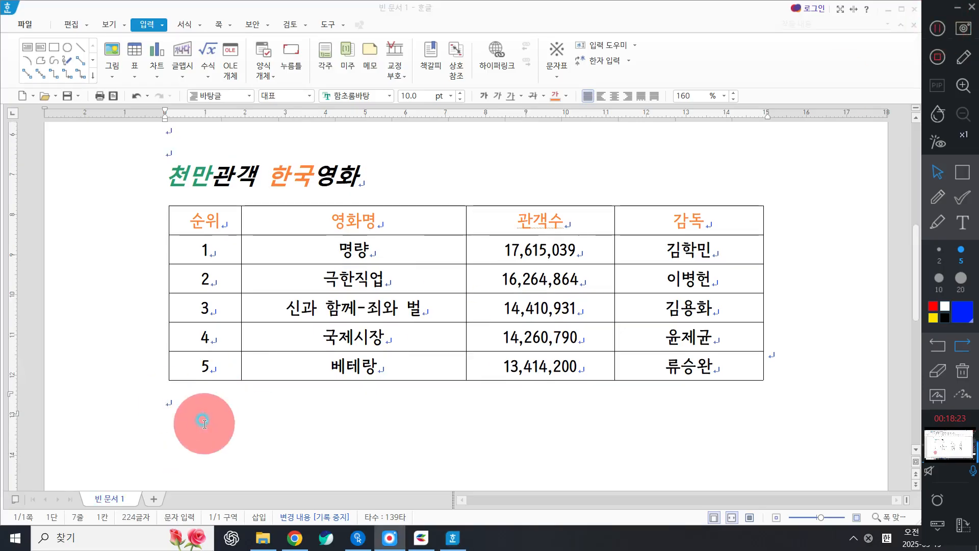
Step: Add two blank lines below the copied film table and enter the heading 의류 판매량, followed by a new line
{"action": "scroll", "coordinate": [195, 365], "scroll_direction": "down", "scroll_amount": 3}
{"action": "left_click", "coordinate": [164, 261]}
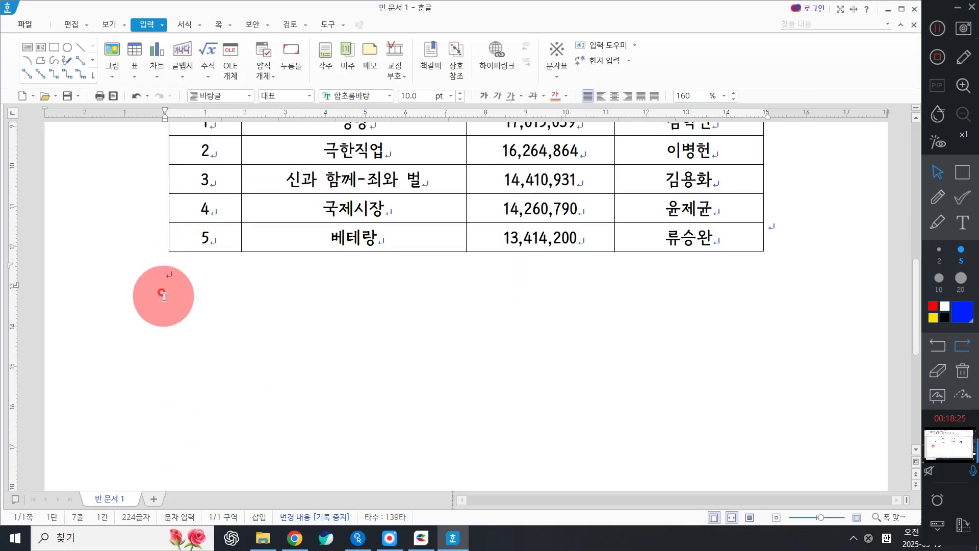
{"action": "key", "text": "Return"}
{"action": "key", "text": "Return"}
{"action": "type", "text": "의륲"}
{"action": "type", "text": " 판매량"}
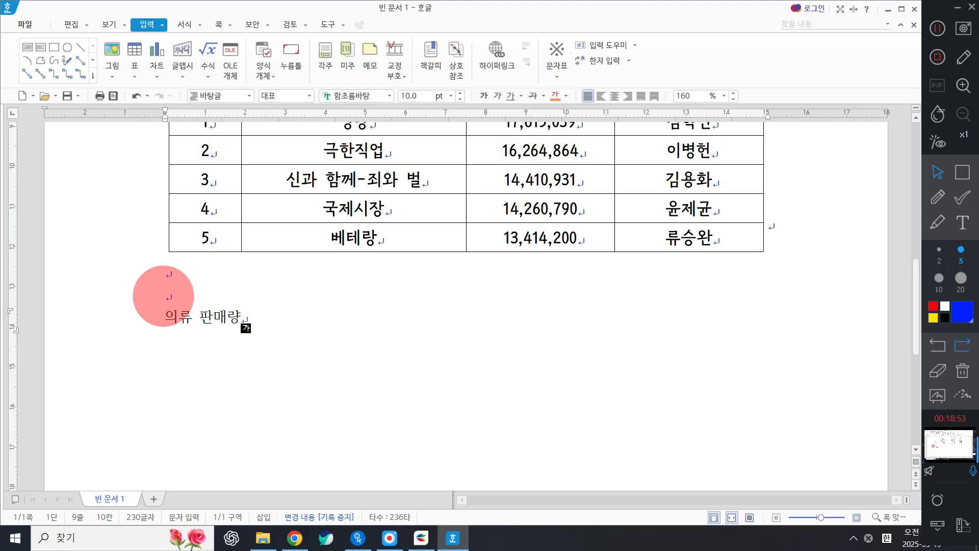
{"action": "key", "text": "Return"}
Step: Format the 의류 판매량 heading in the 안성탕면체 ESG font at 24 pt
{"action": "scroll", "coordinate": [195, 253], "scroll_direction": "down", "scroll_amount": 3}
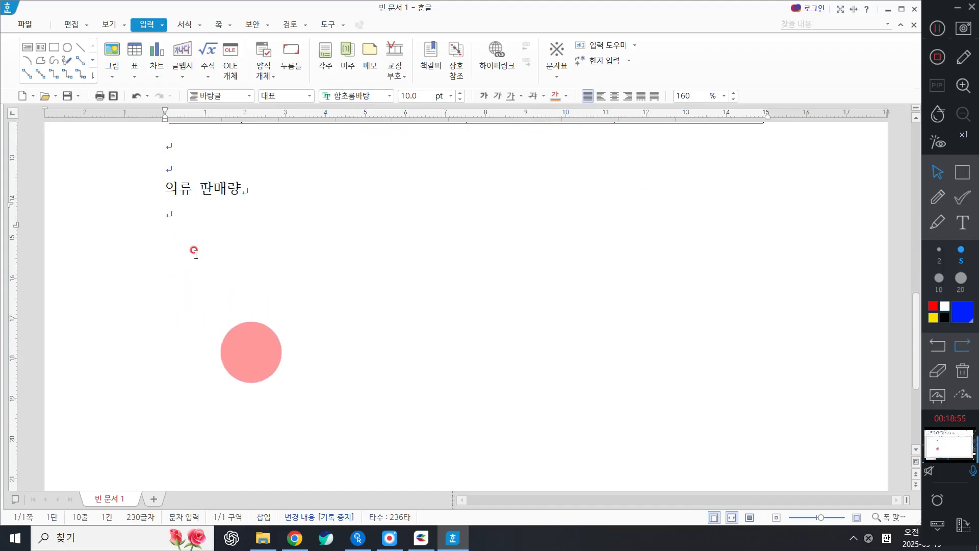
{"action": "left_click", "coordinate": [146, 192]}
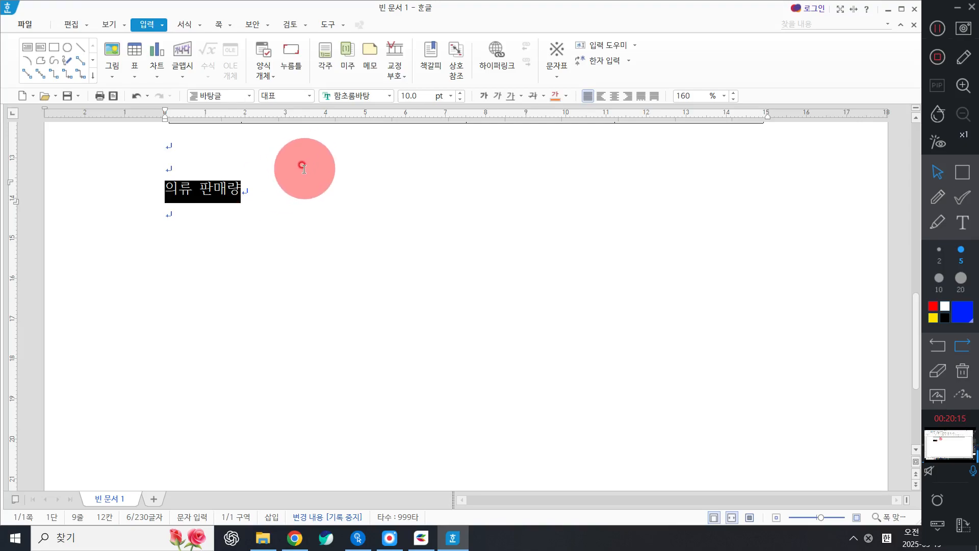
{"action": "left_click", "coordinate": [389, 96]}
{"action": "scroll", "coordinate": [506, 253], "scroll_direction": "up", "scroll_amount": 15}
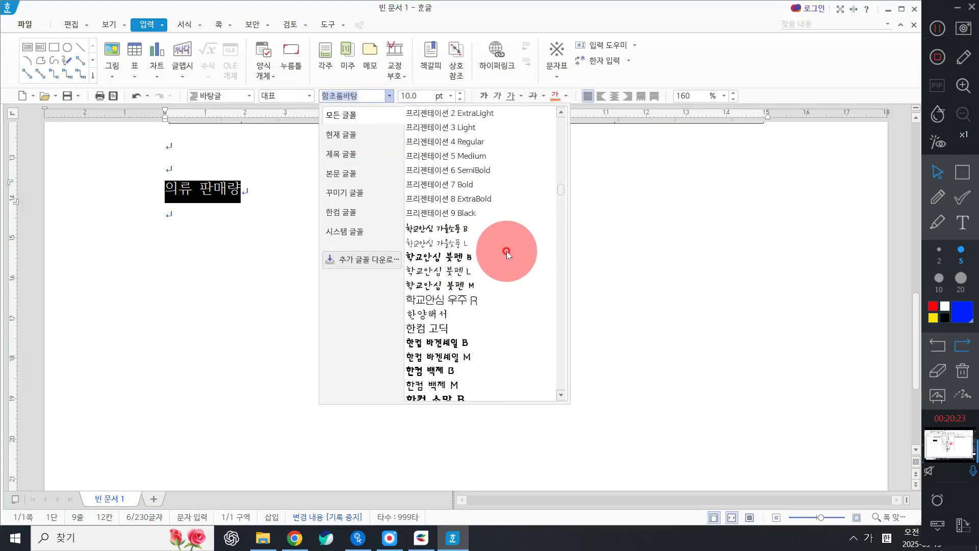
{"action": "scroll", "coordinate": [490, 270], "scroll_direction": "down", "scroll_amount": 2}
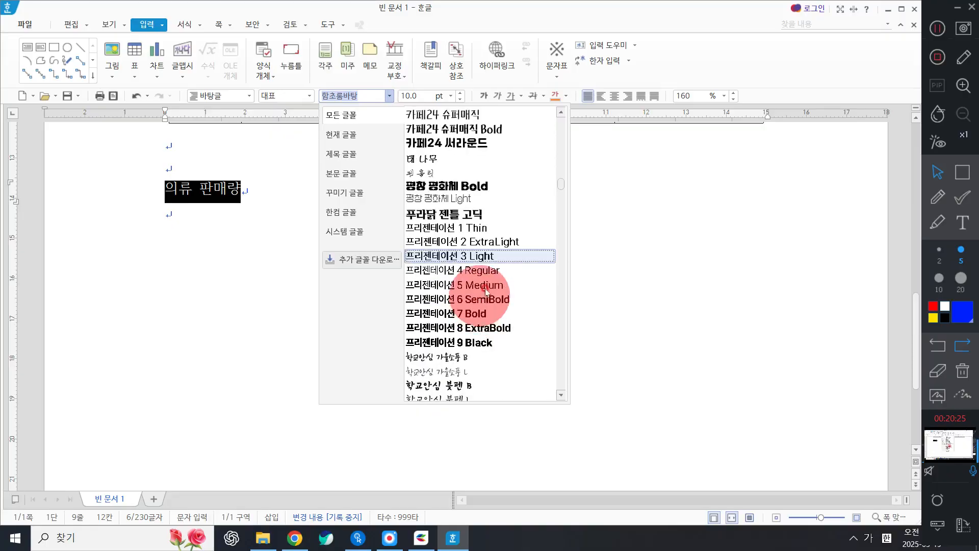
{"action": "scroll", "coordinate": [464, 255], "scroll_direction": "up", "scroll_amount": 5}
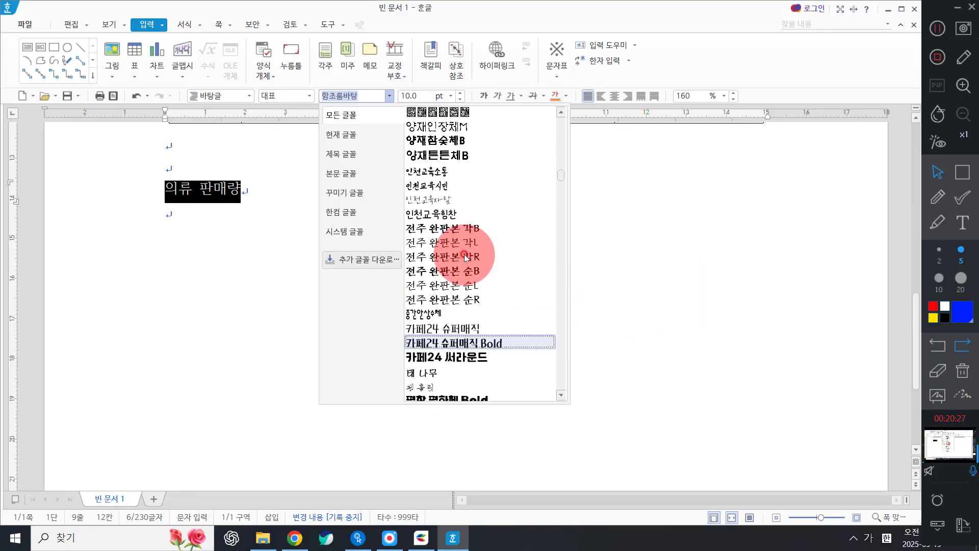
{"action": "scroll", "coordinate": [490, 210], "scroll_direction": "up", "scroll_amount": 3}
{"action": "scroll", "coordinate": [490, 211], "scroll_direction": "up", "scroll_amount": 5}
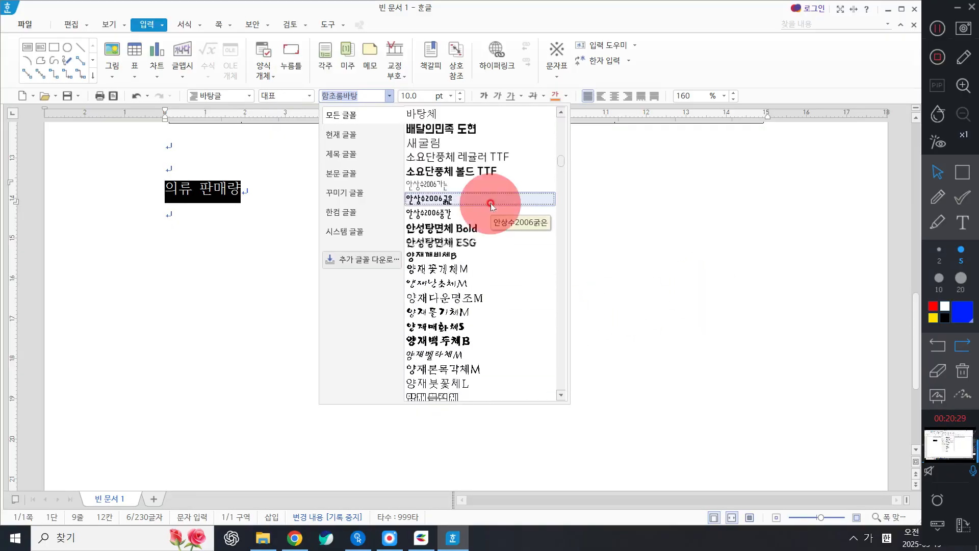
{"action": "left_click", "coordinate": [456, 243]}
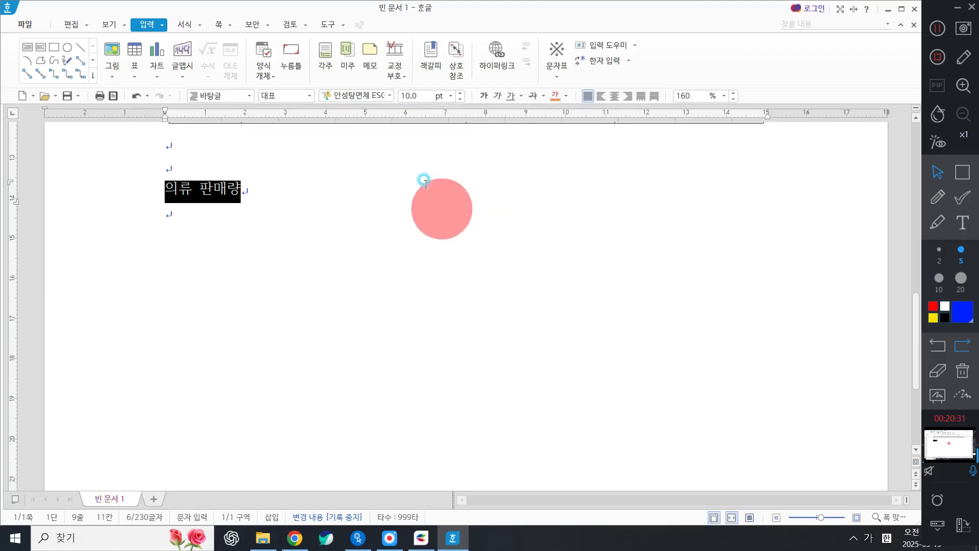
{"action": "left_click", "coordinate": [450, 97]}
{"action": "left_click", "coordinate": [411, 247]}
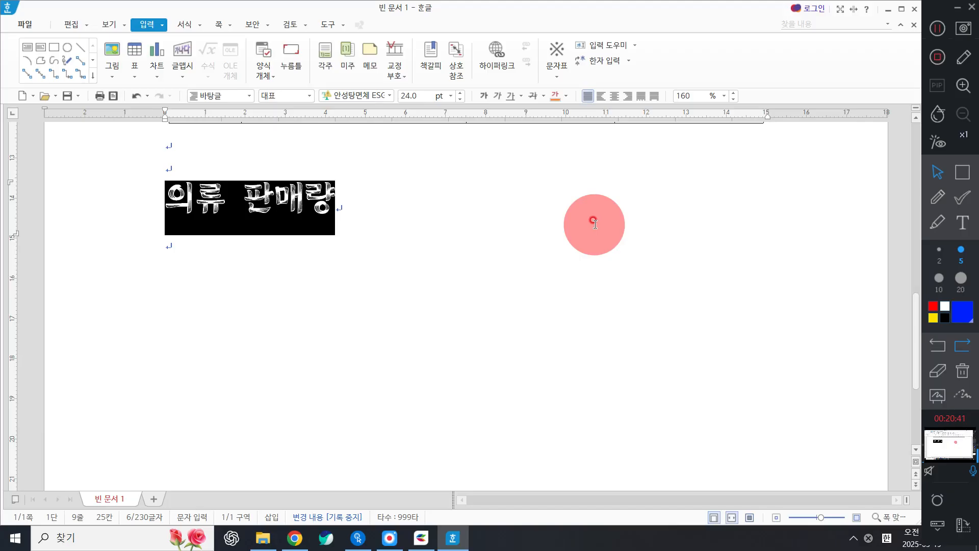
Step: Make the 의류 판매량 heading italic and color its text purple
{"action": "left_click", "coordinate": [499, 97]}
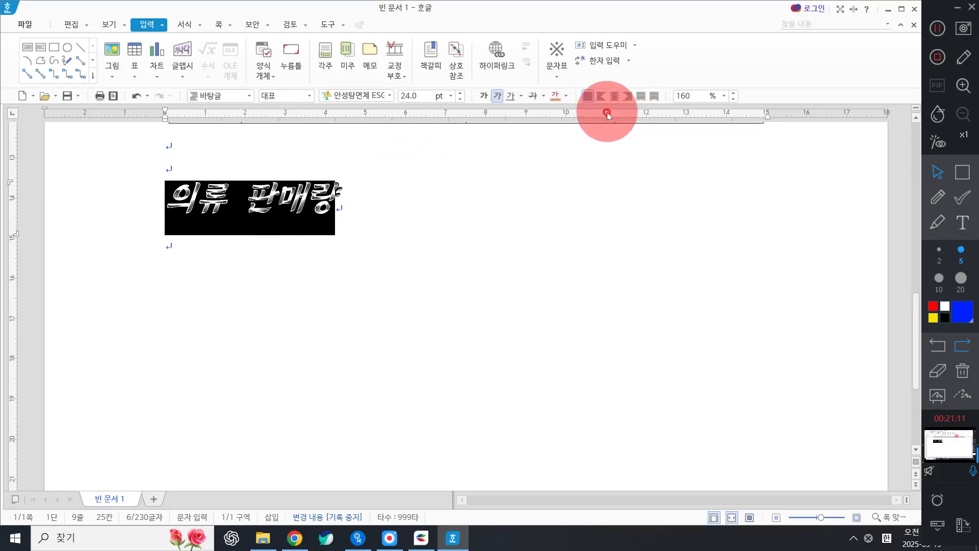
{"action": "left_click", "coordinate": [496, 96]}
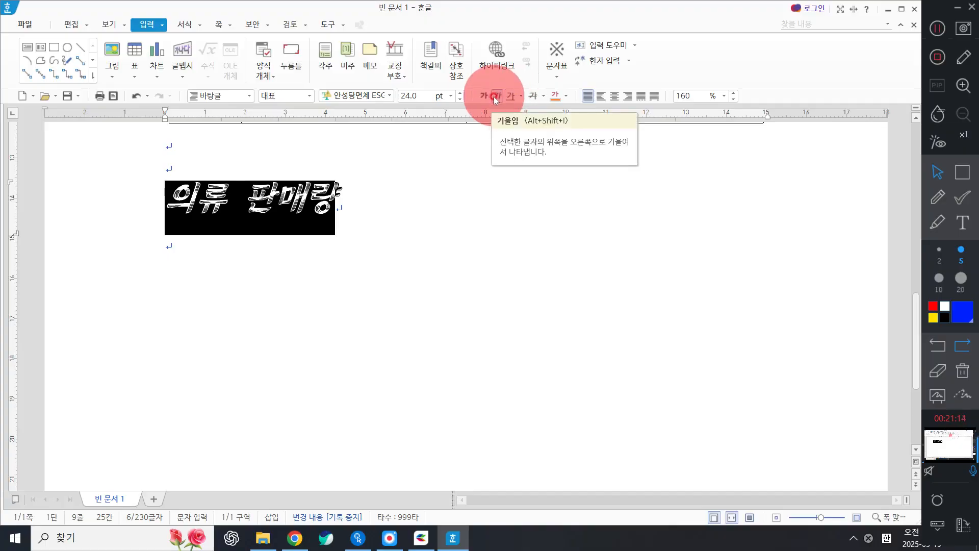
{"action": "left_click", "coordinate": [571, 99]}
{"action": "left_click", "coordinate": [670, 144]}
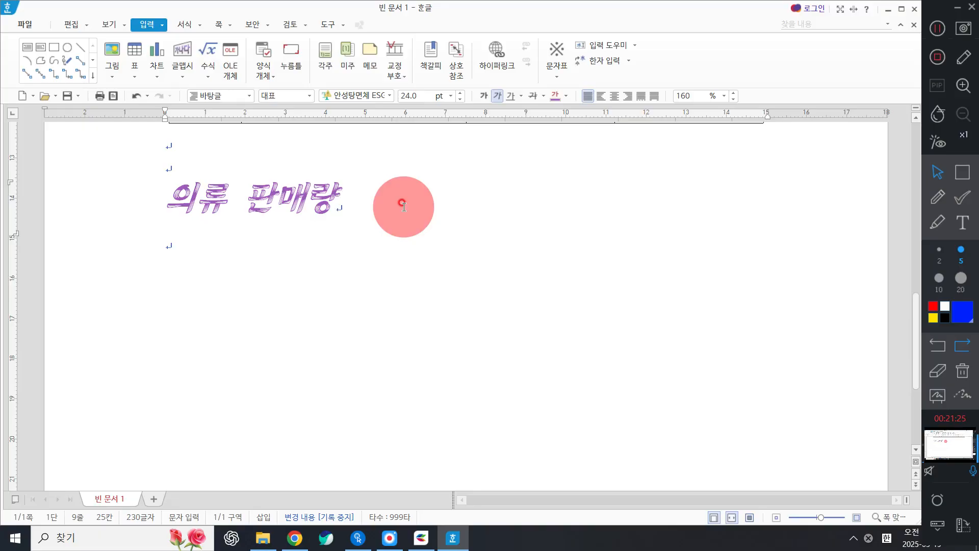
Step: Add a blank line below the 의류 판매량 heading and insert a table with 4 rows and 3 columns there
{"action": "key", "text": "Return"}
{"action": "key", "text": "Hangul"}
{"action": "left_click", "coordinate": [404, 207]}
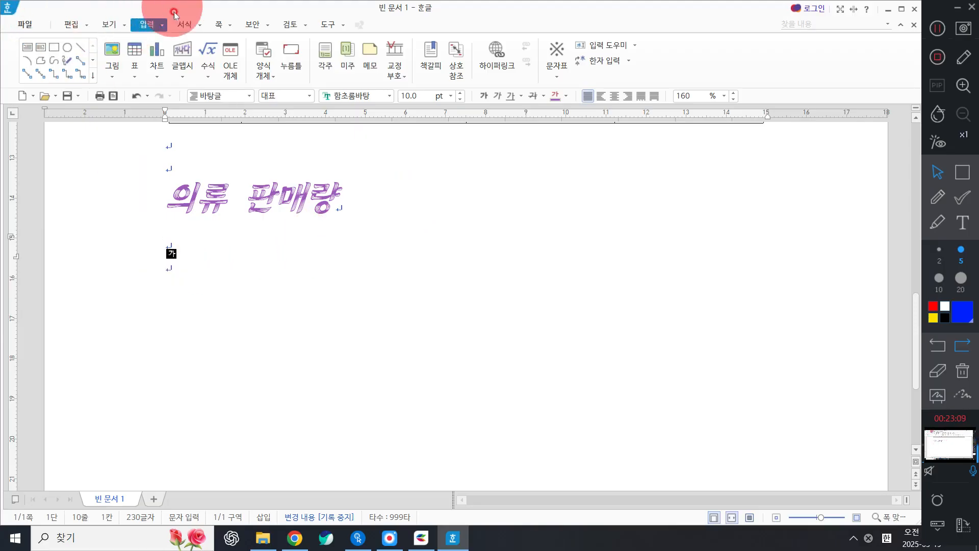
{"action": "left_click", "coordinate": [135, 50]}
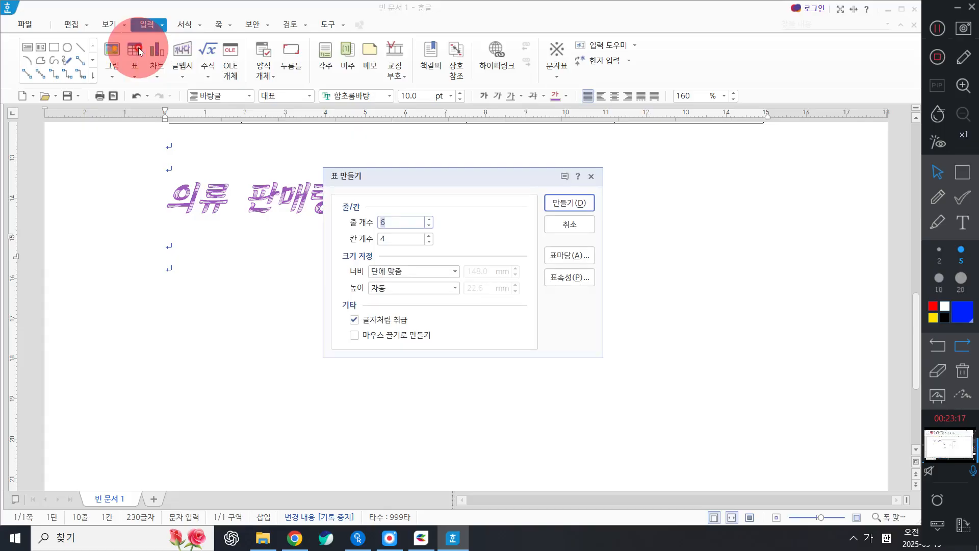
{"action": "type", "text": "4"}
{"action": "key", "text": "Tab"}
{"action": "type", "text": "3"}
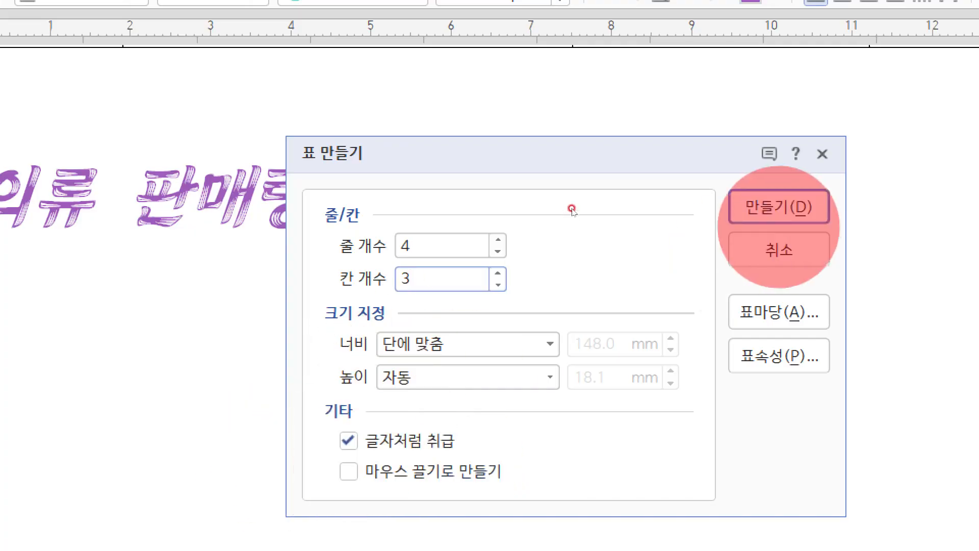
{"action": "left_click", "coordinate": [780, 206]}
{"action": "key", "text": "super+plus"}
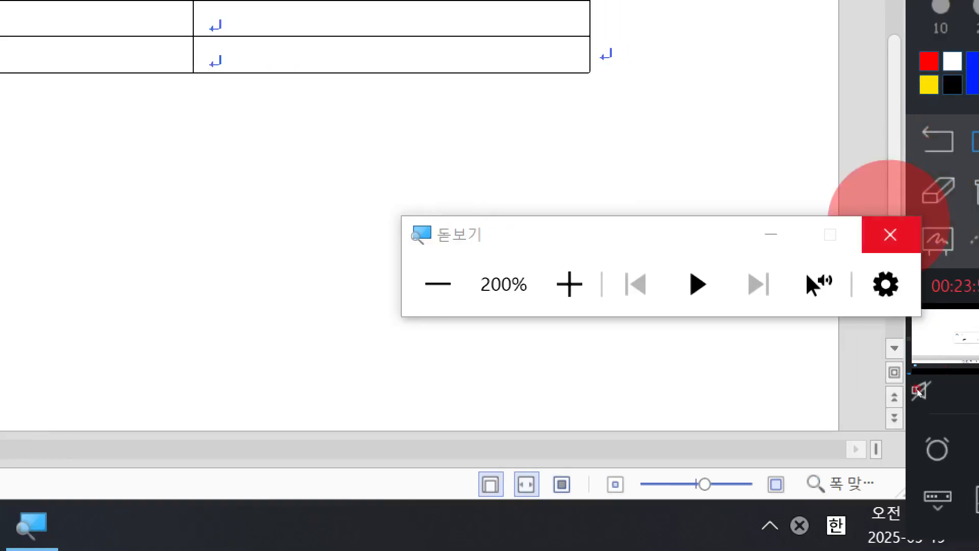
{"action": "left_click", "coordinate": [918, 235]}
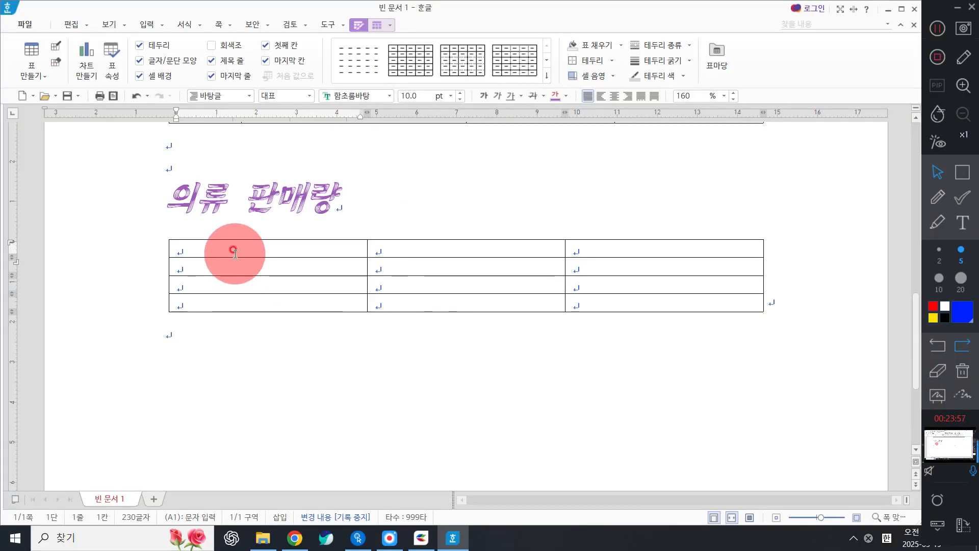
{"action": "left_click_drag", "start_coordinate": [533, 265], "coordinate": [627, 280]}
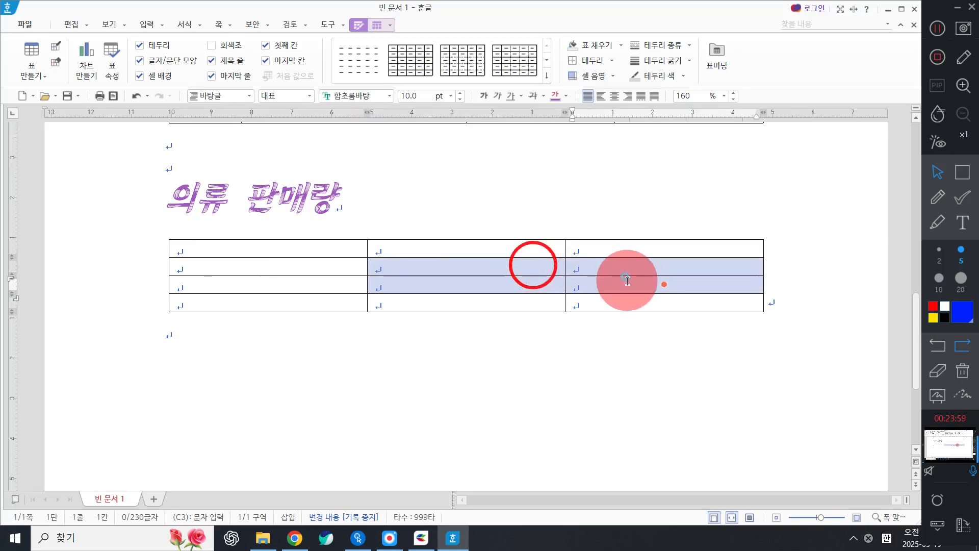
{"action": "left_click", "coordinate": [621, 196]}
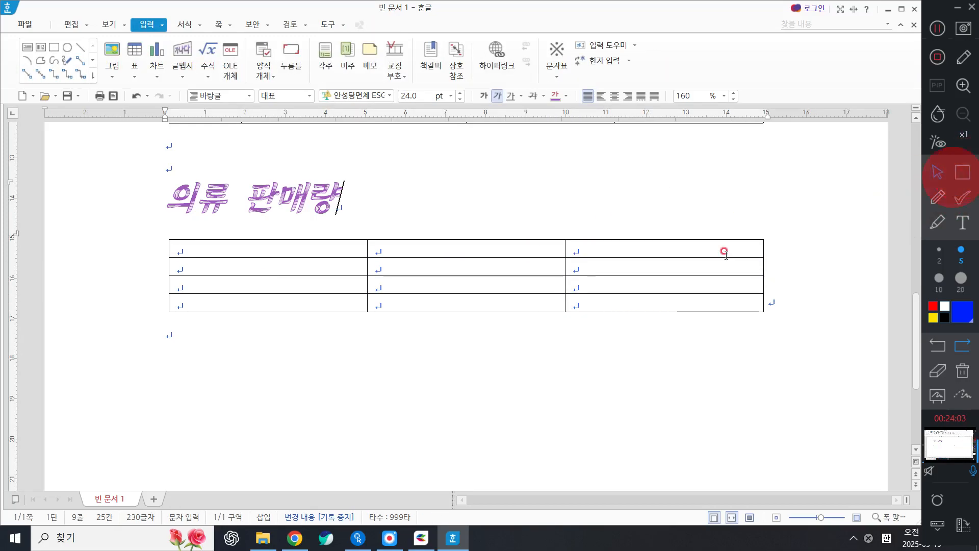
{"action": "left_click", "coordinate": [962, 172]}
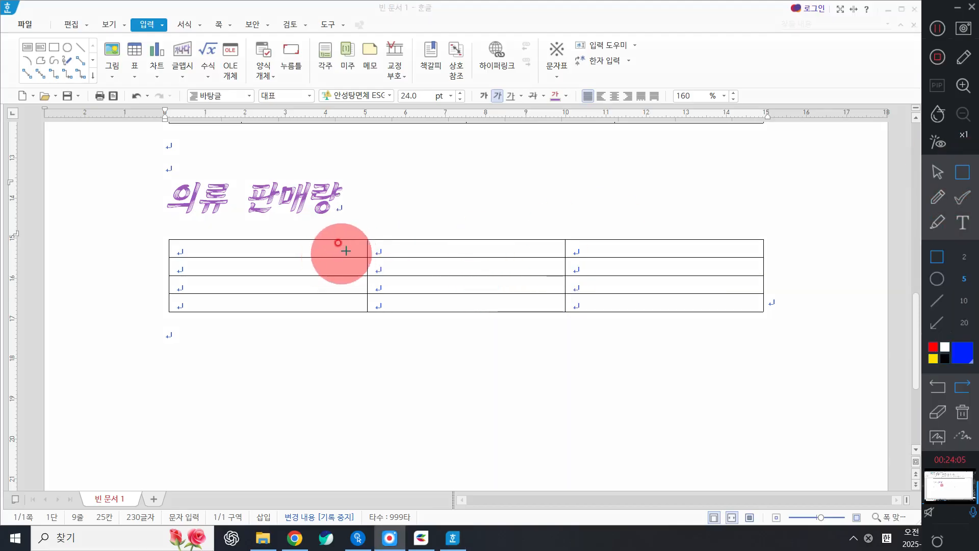
{"action": "mouse_move", "coordinate": [356, 250]}
{"action": "left_mouse_down"}
{"action": "mouse_move", "coordinate": [657, 301]}
{"action": "mouse_move", "coordinate": [752, 293]}
{"action": "mouse_move", "coordinate": [787, 302]}
{"action": "left_mouse_up"}
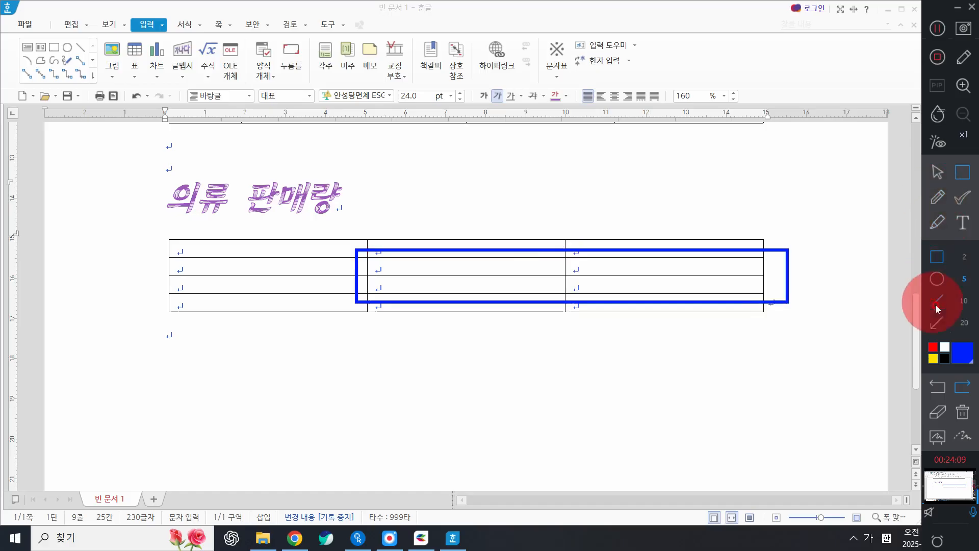
{"action": "left_click", "coordinate": [937, 322]}
{"action": "left_click_drag", "start_coordinate": [555, 265], "coordinate": [580, 283]}
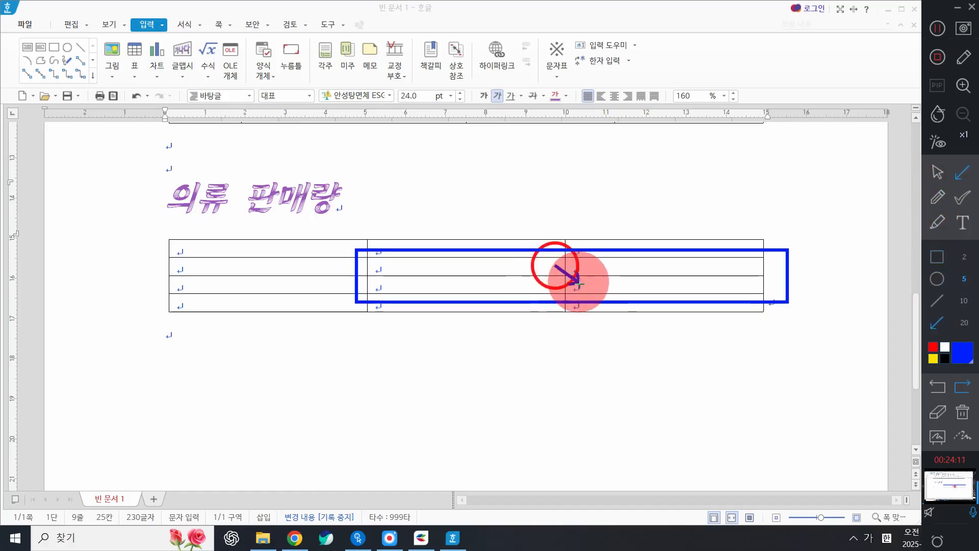
{"action": "left_click", "coordinate": [937, 171]}
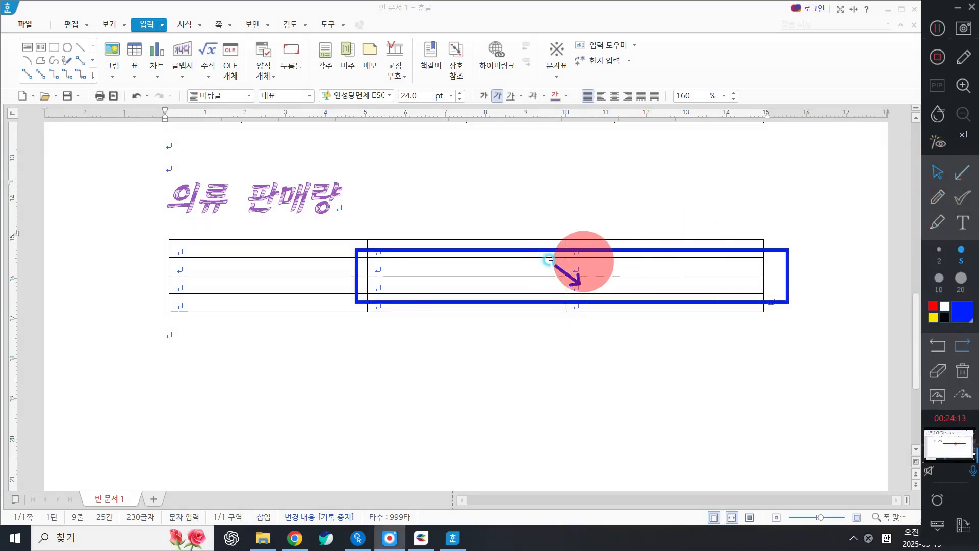
Step: Try splitting the second- and third-column cells of the table's two middle rows into 3 rows each, and undo the split
{"action": "left_click_drag", "start_coordinate": [549, 263], "coordinate": [582, 284]}
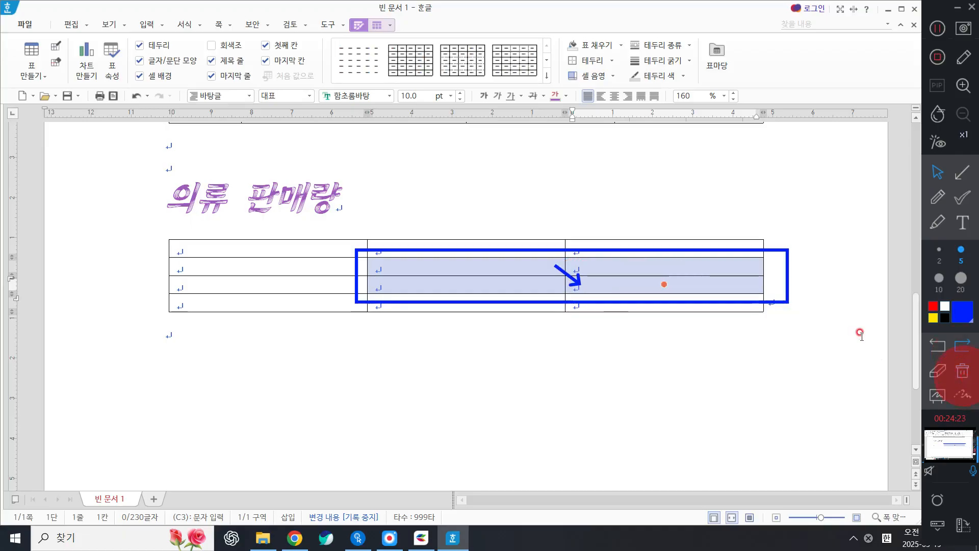
{"action": "right_click", "coordinate": [491, 170]}
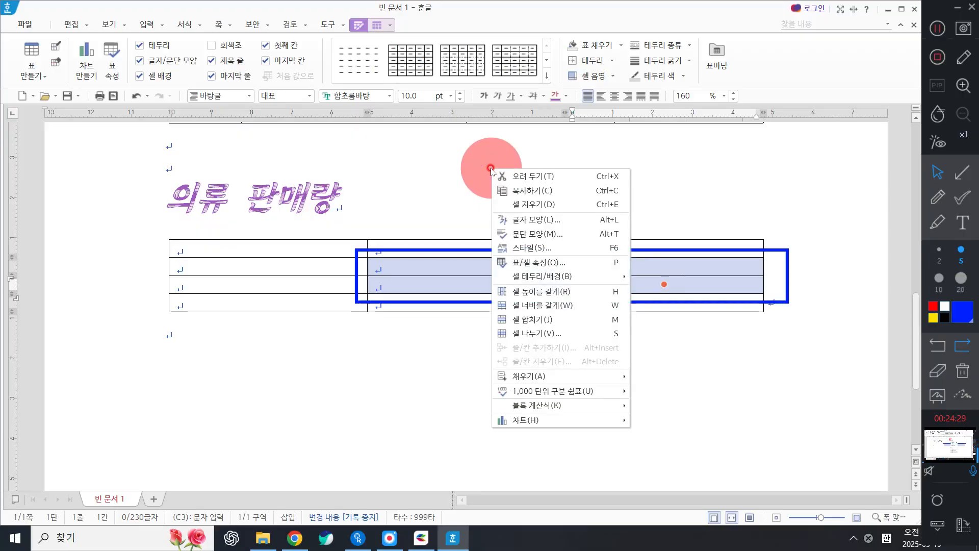
{"action": "left_click", "coordinate": [558, 338]}
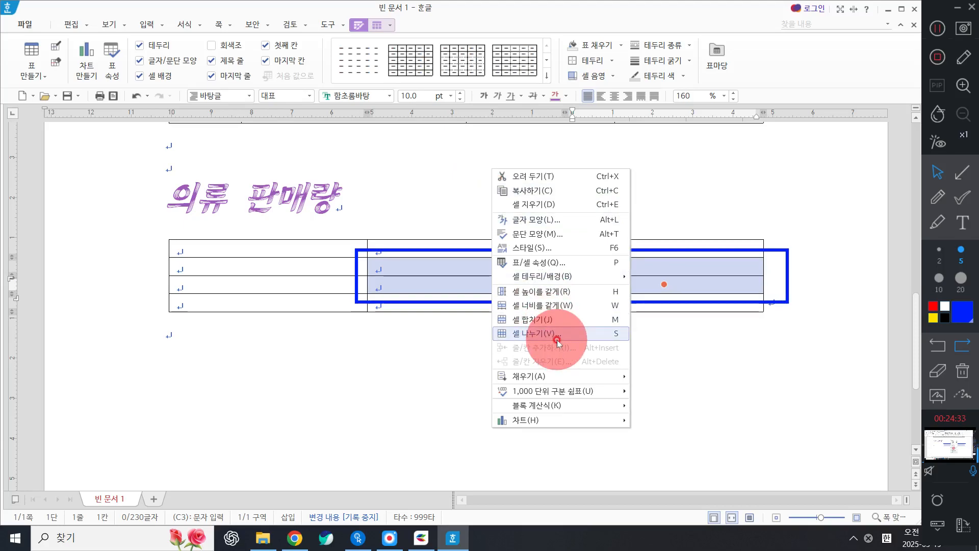
{"action": "left_click", "coordinate": [558, 338]}
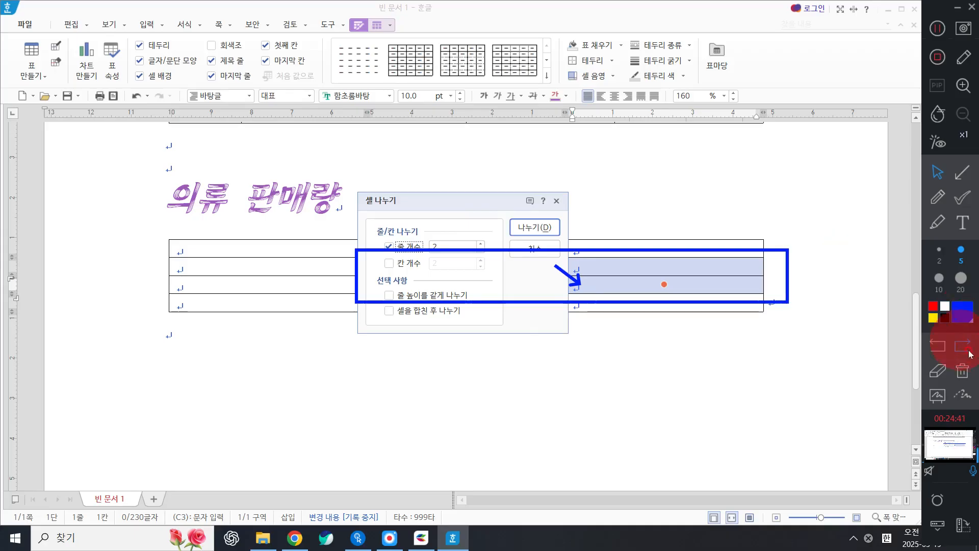
{"action": "left_click", "coordinate": [962, 371]}
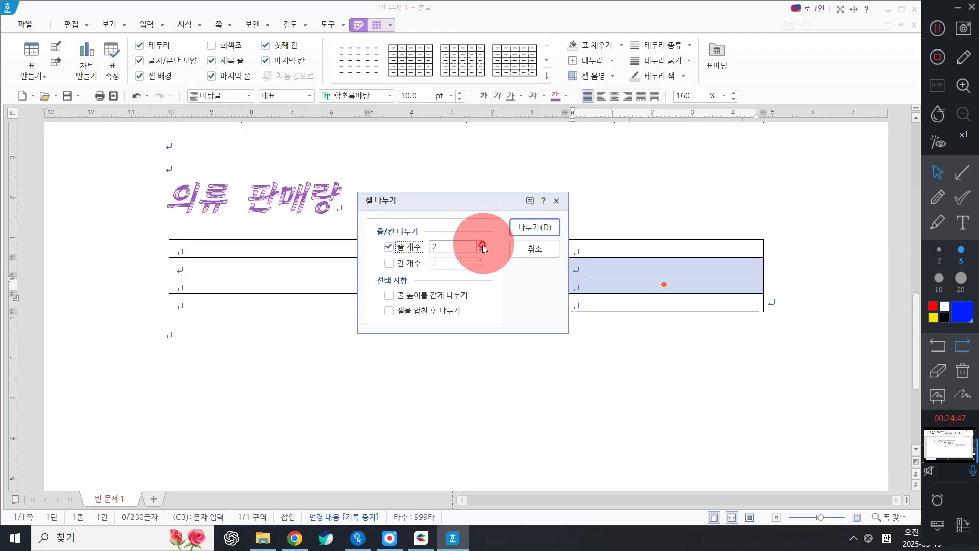
{"action": "left_click_drag", "start_coordinate": [497, 200], "coordinate": [293, 212]}
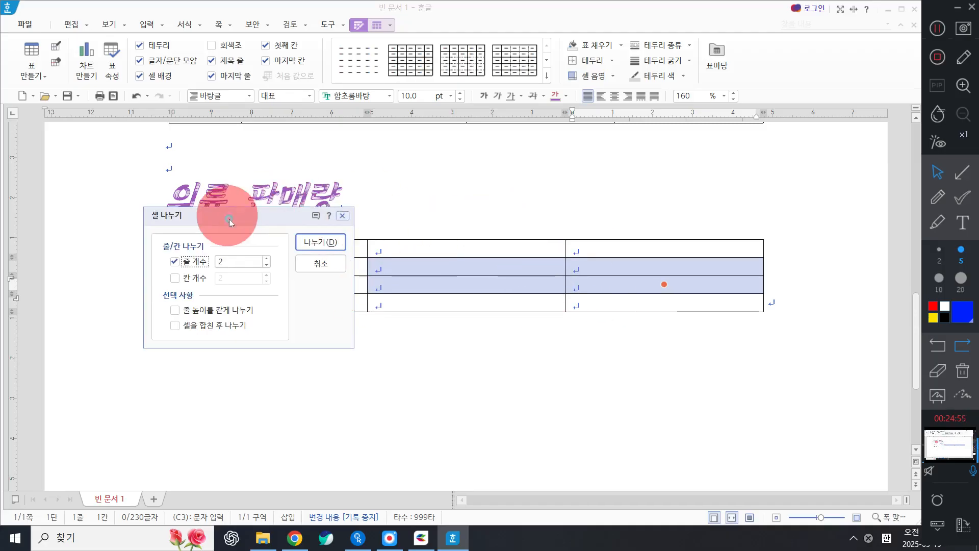
{"action": "left_click_drag", "start_coordinate": [229, 220], "coordinate": [429, 205]}
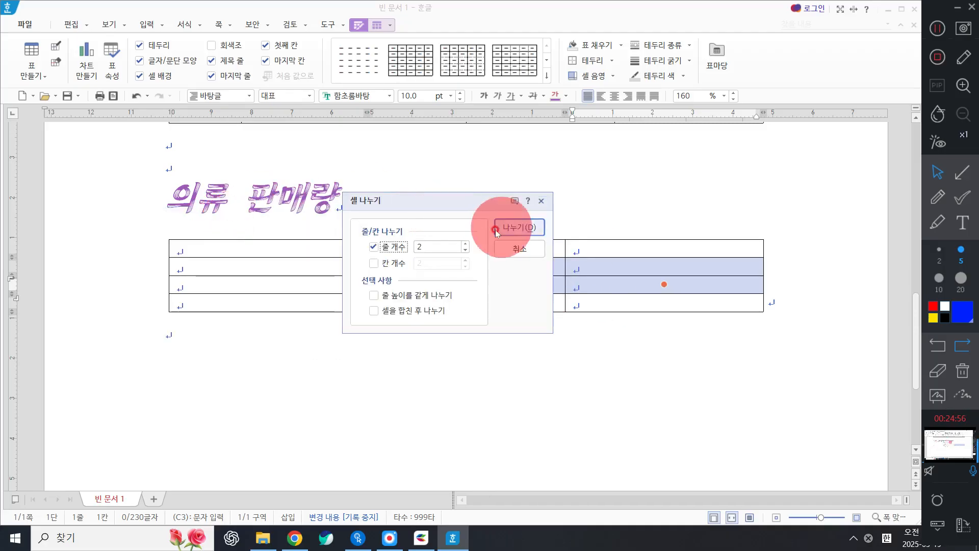
{"action": "left_click", "coordinate": [466, 244]}
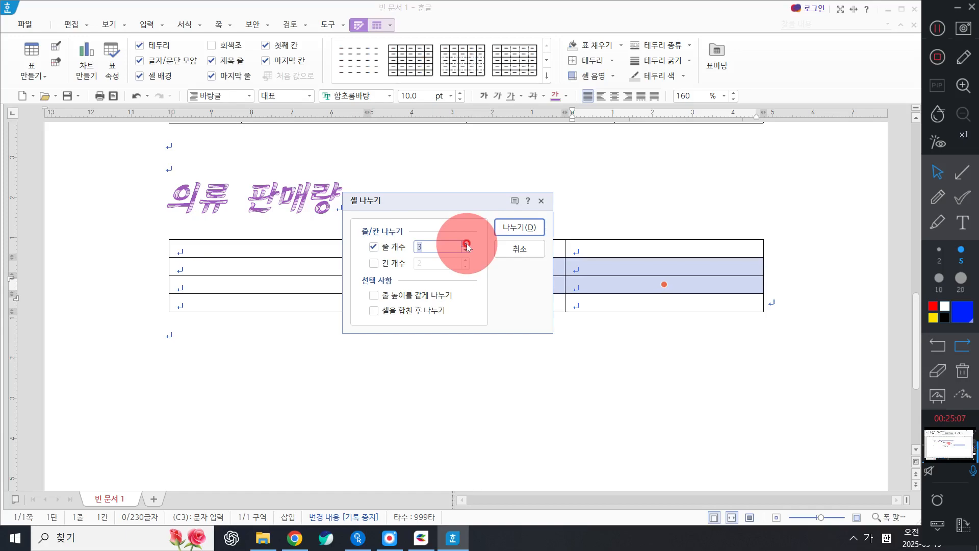
{"action": "left_click", "coordinate": [520, 226]}
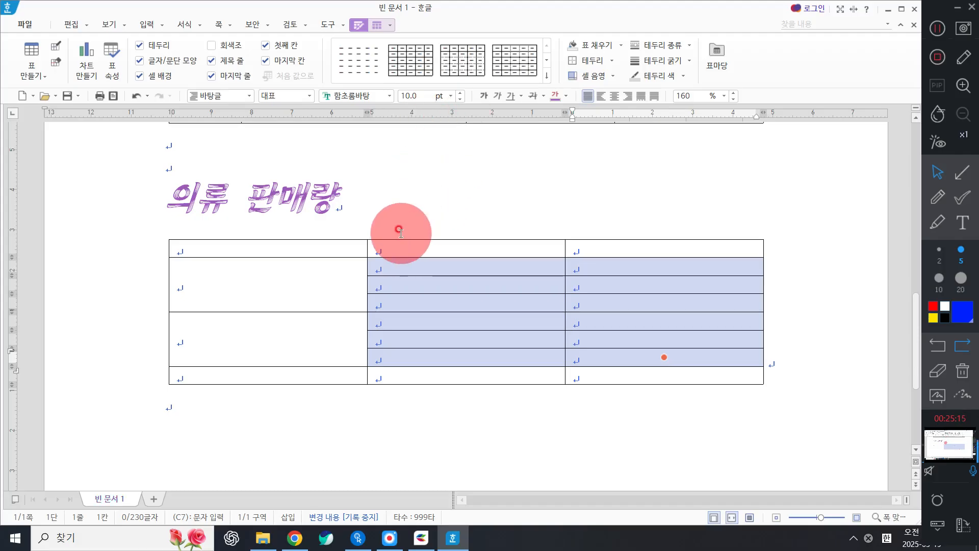
{"action": "left_click", "coordinate": [352, 201]}
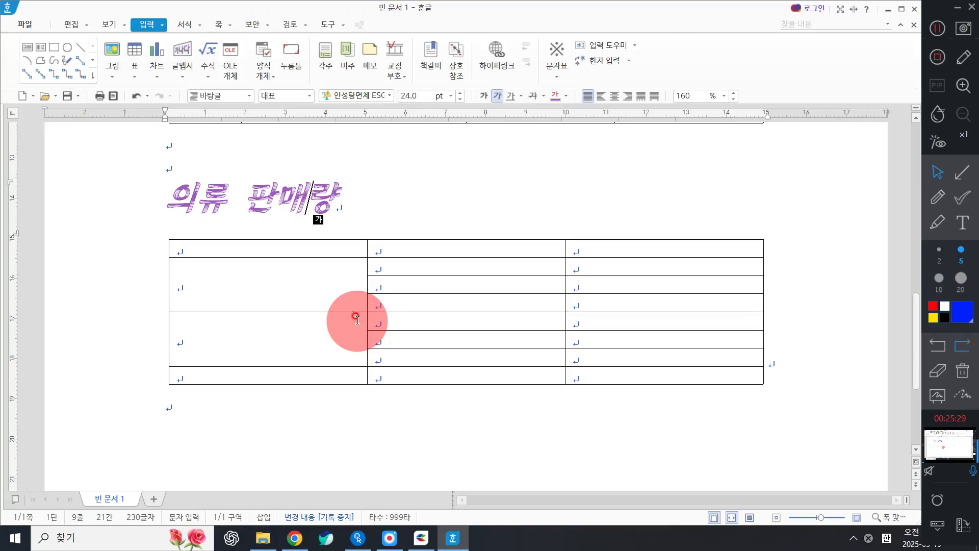
{"action": "key", "text": "ctrl+z"}
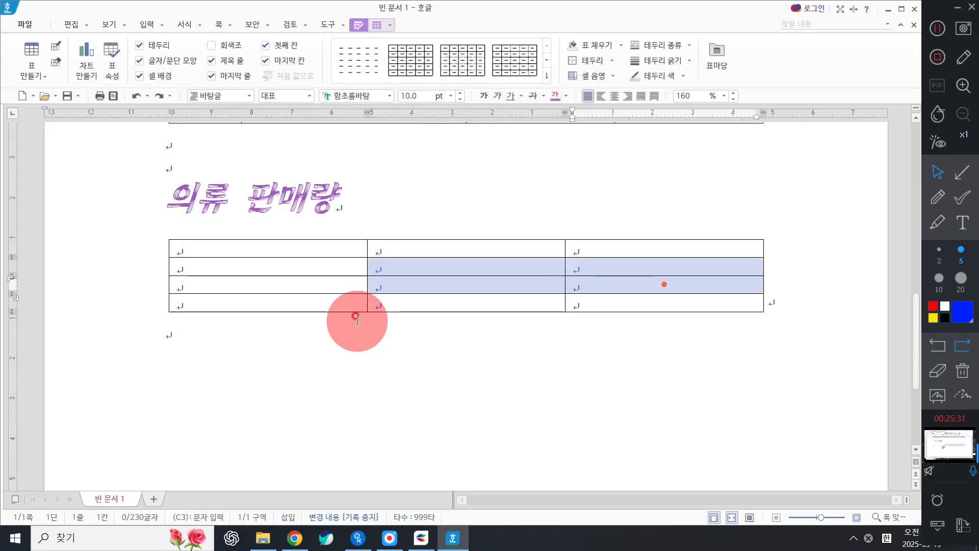
Step: Turn off the page outline view so the document is shown without its page margins
{"action": "left_click", "coordinate": [711, 523]}
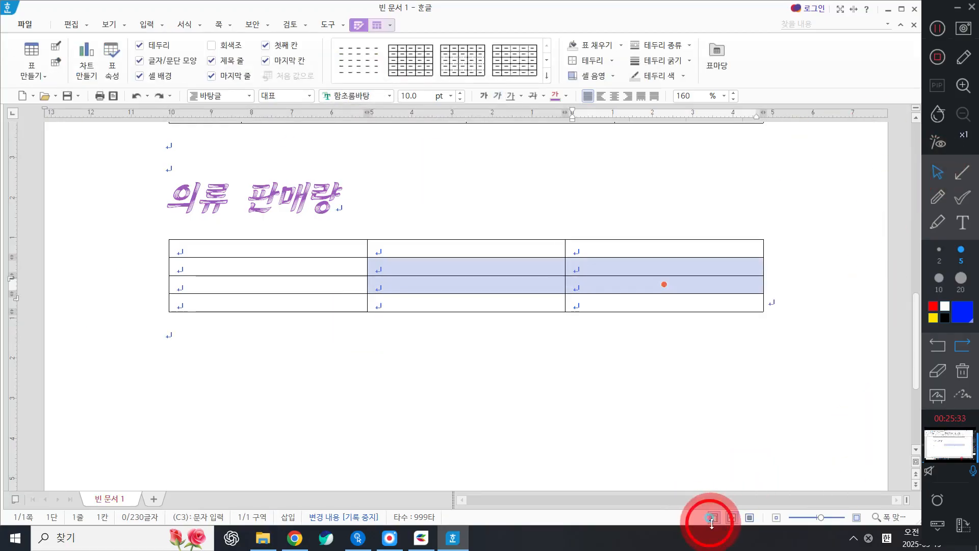
{"action": "left_click", "coordinate": [714, 516]}
{"action": "scroll", "coordinate": [711, 331], "scroll_direction": "up", "scroll_amount": 1}
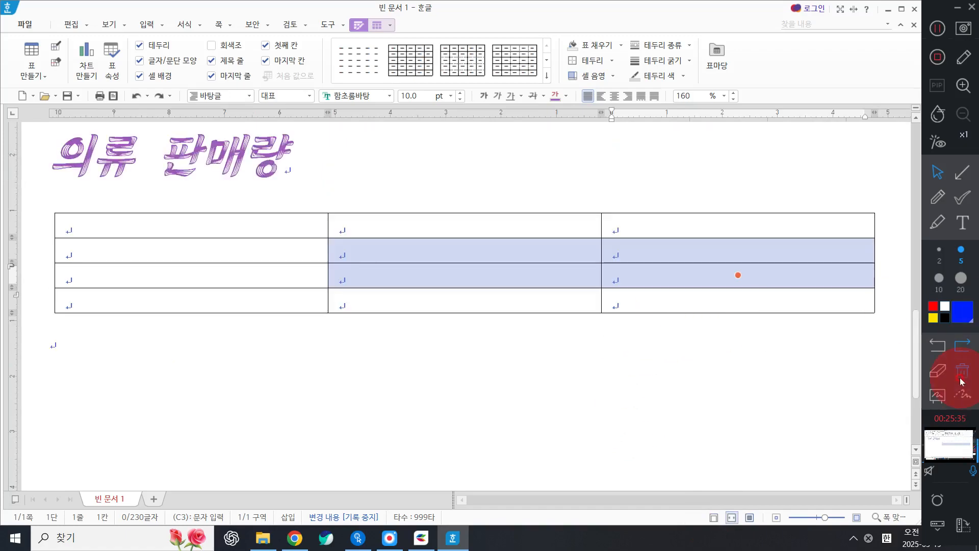
{"action": "left_click", "coordinate": [706, 387]}
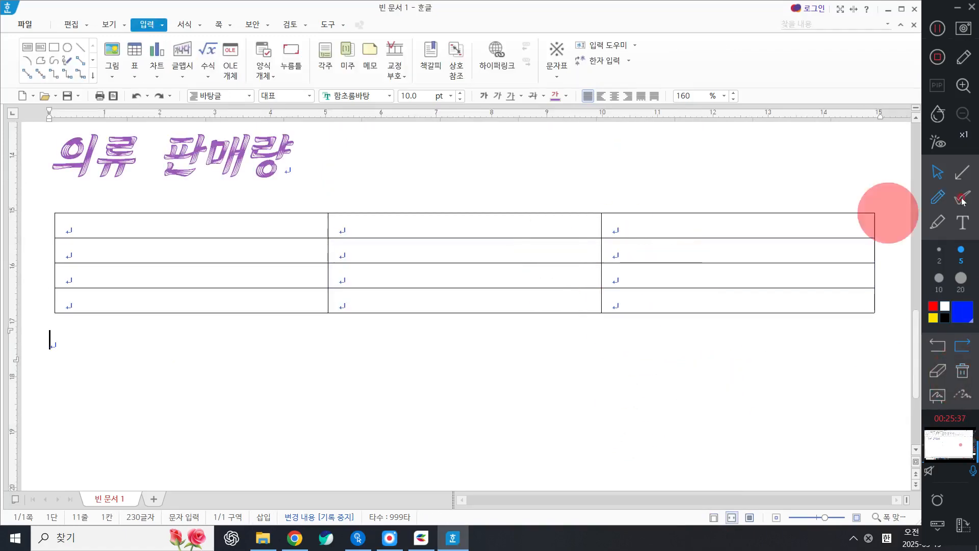
{"action": "left_click", "coordinate": [962, 172]}
{"action": "left_click_drag", "start_coordinate": [586, 252], "coordinate": [623, 278]}
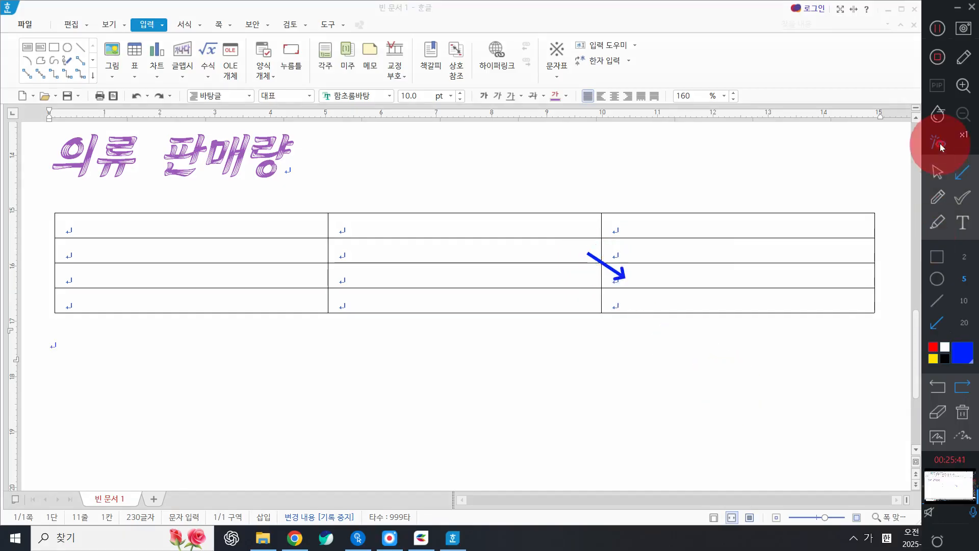
{"action": "left_click", "coordinate": [937, 172]}
Step: Split the second- and third-column cells of the 의류 판매량 table's two middle rows into 3 rows each
{"action": "left_click_drag", "start_coordinate": [580, 253], "coordinate": [624, 277]}
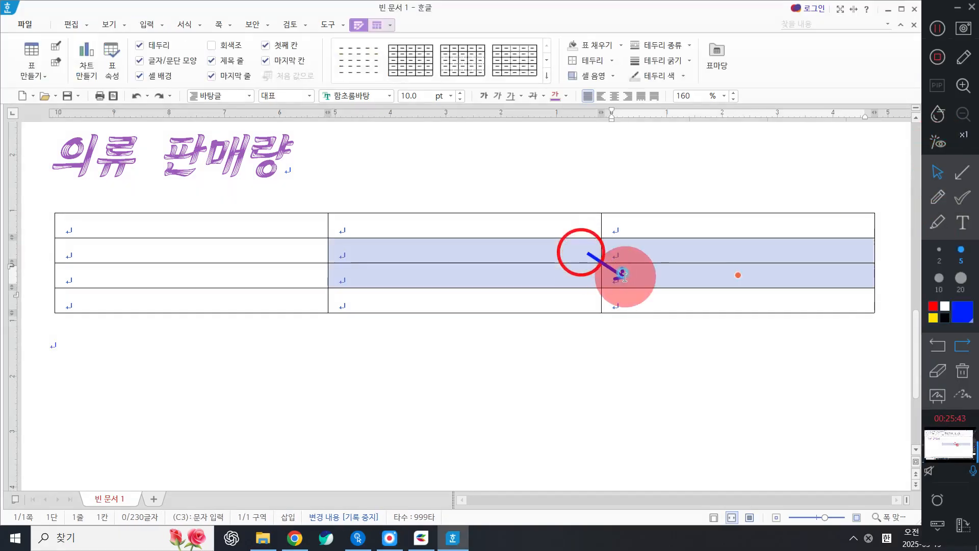
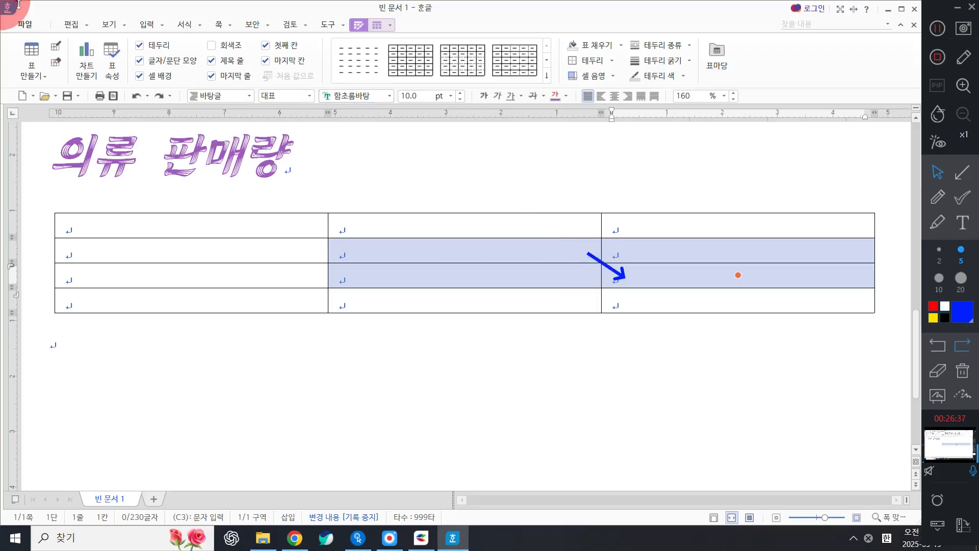
{"action": "right_click", "coordinate": [385, 142]}
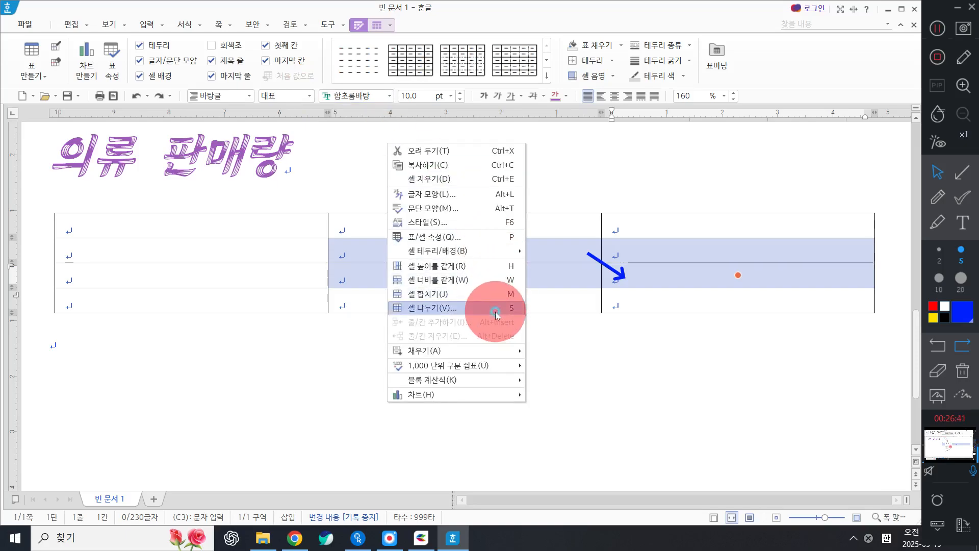
{"action": "left_click", "coordinate": [496, 310]}
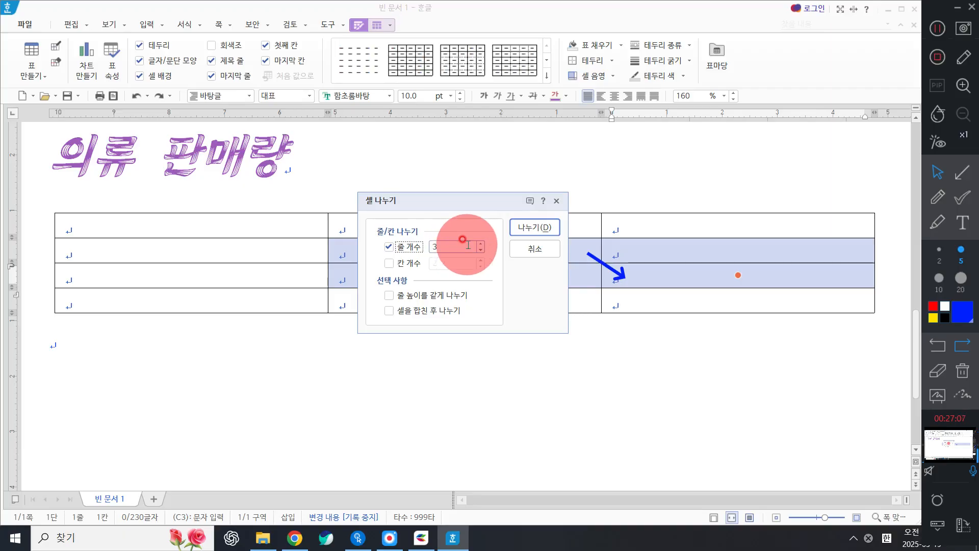
{"action": "left_click", "coordinate": [540, 227]}
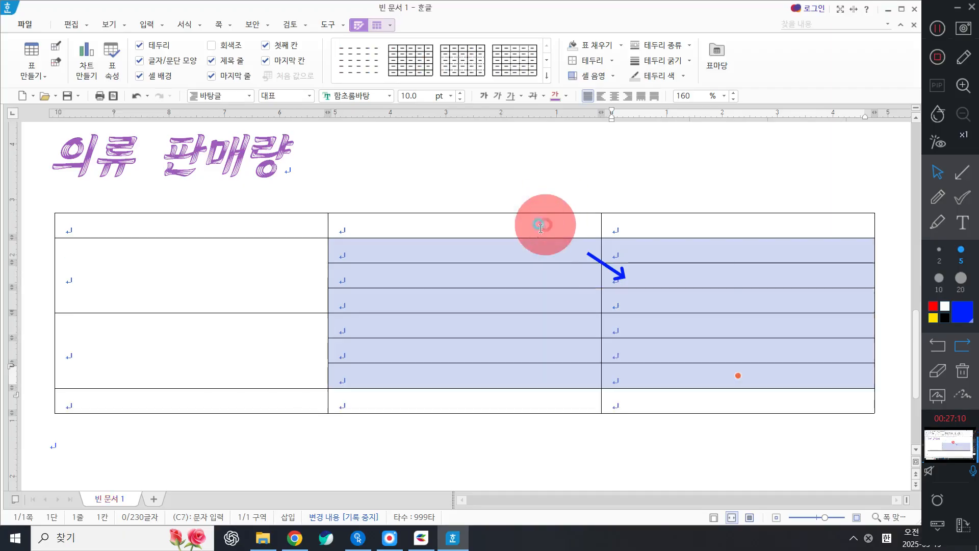
{"action": "left_click", "coordinate": [973, 387]}
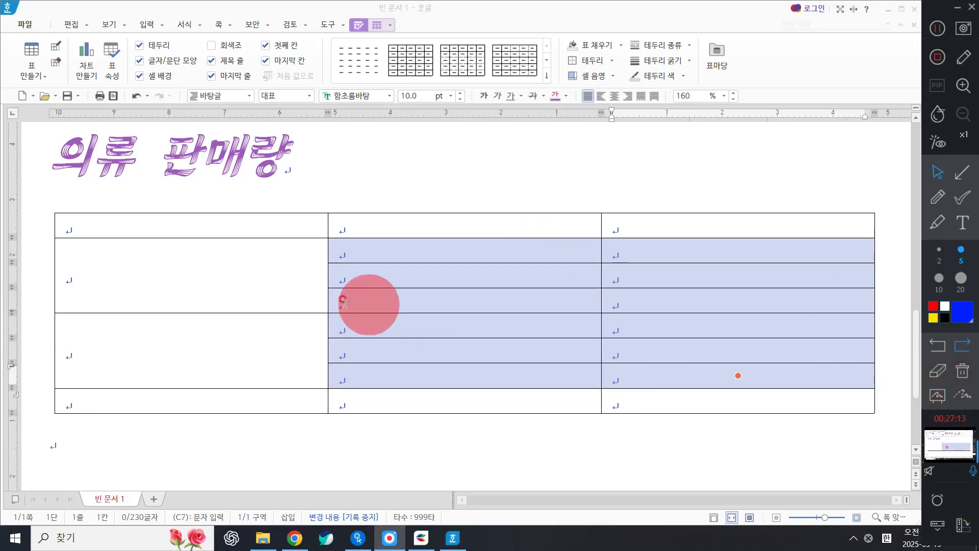
{"action": "left_click", "coordinate": [231, 215]}
{"action": "left_click", "coordinate": [480, 172]}
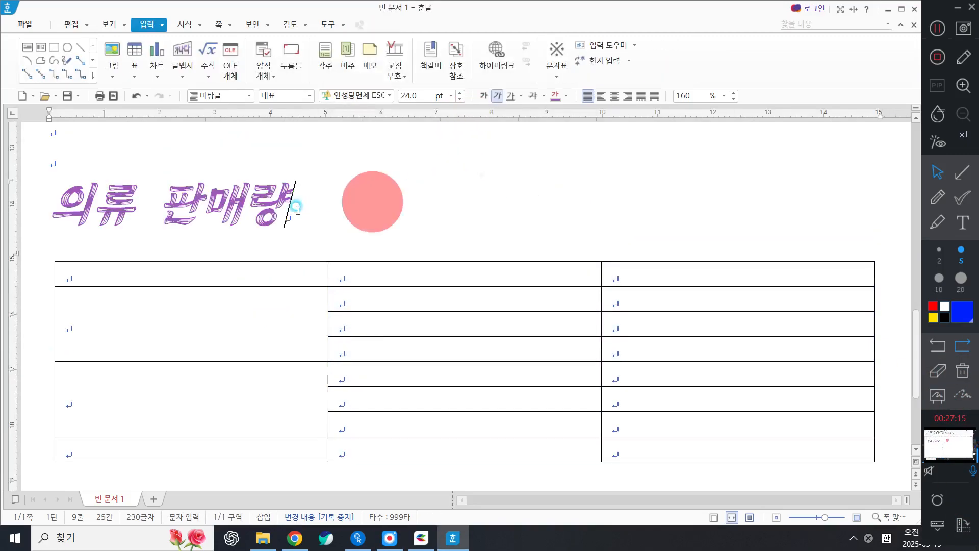
Step: Fill the header row of the 의류 판매량 table with 분류, 상품명 and 판매량
{"action": "scroll", "coordinate": [357, 175], "scroll_direction": "down", "scroll_amount": 3}
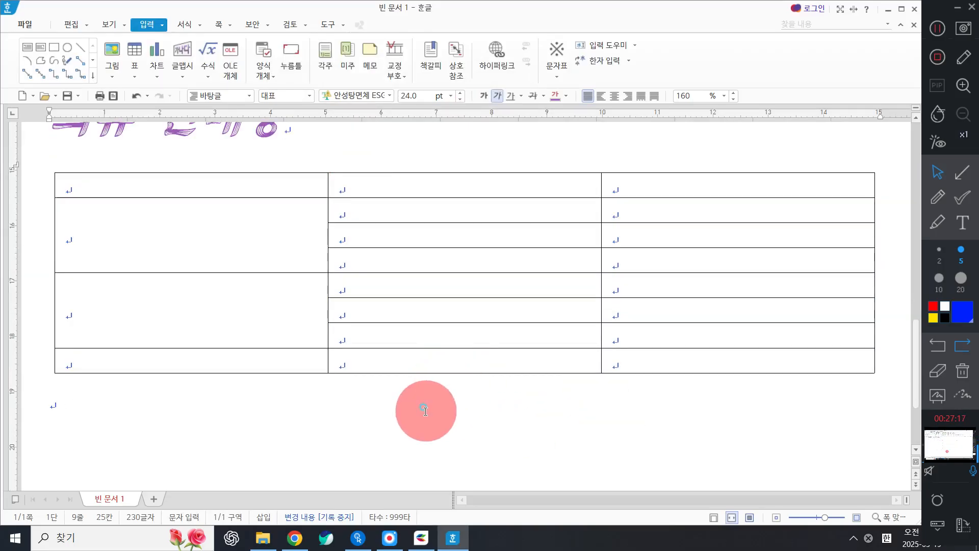
{"action": "left_click", "coordinate": [427, 412]}
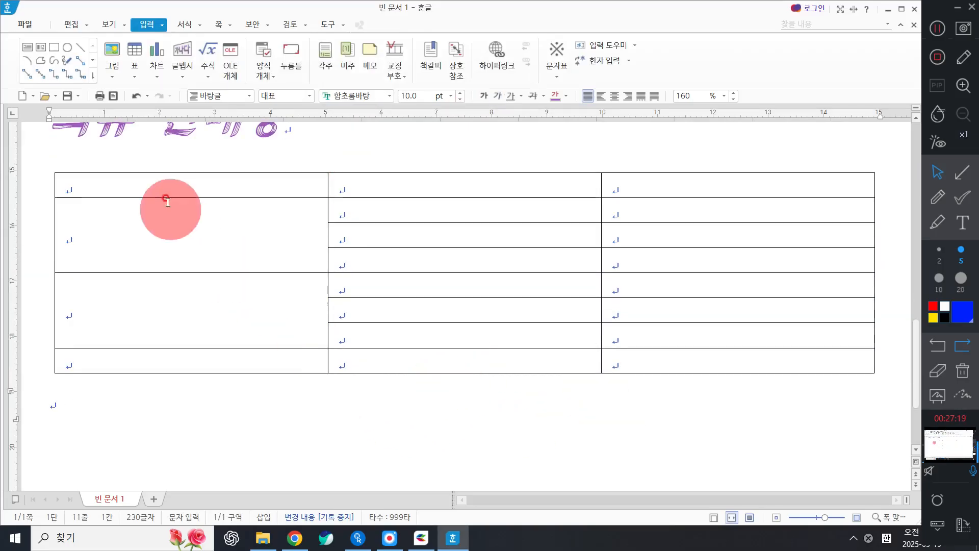
{"action": "left_click", "coordinate": [159, 183]}
{"action": "type", "text": "분류"}
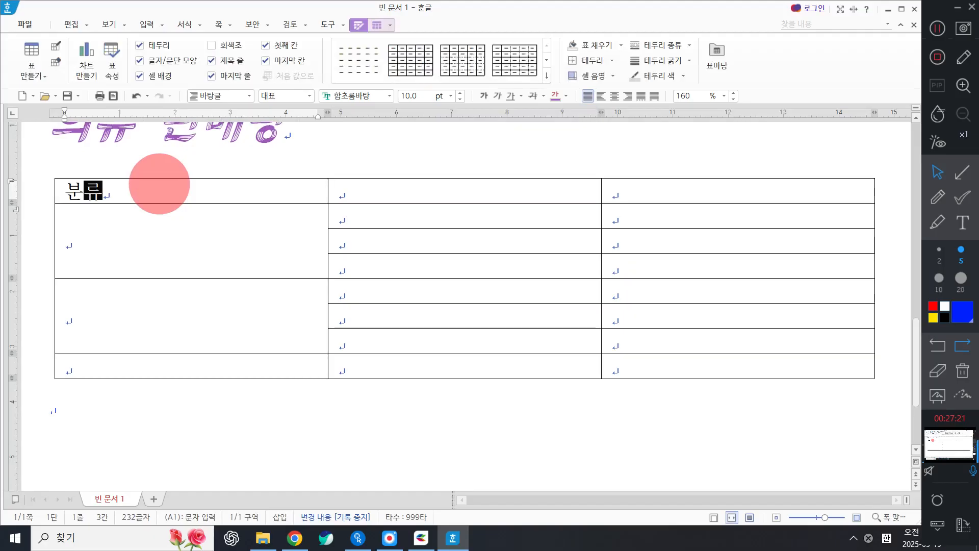
{"action": "key", "text": "Tab"}
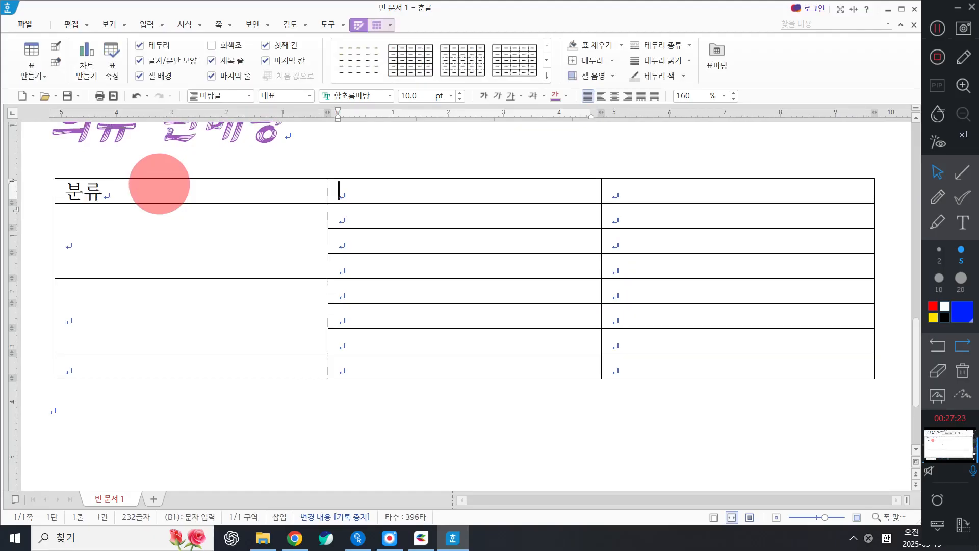
{"action": "type", "text": "상푸"}
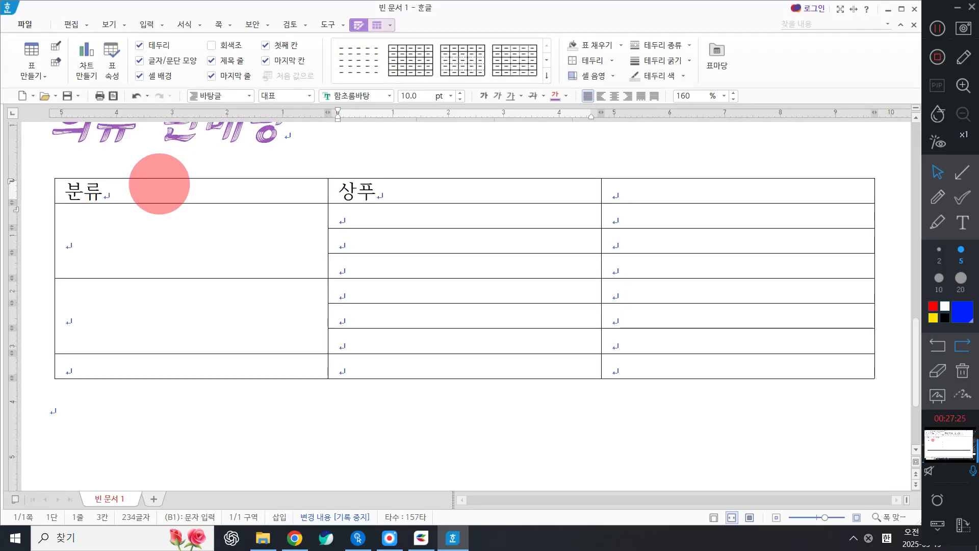
{"action": "type", "text": "ㅇㅁ"}
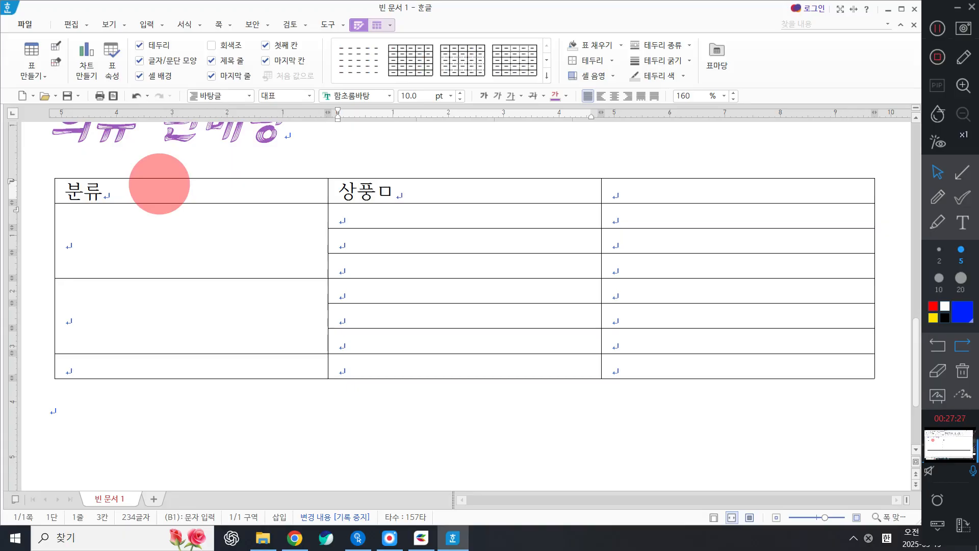
{"action": "type", "text": "ㅕㅇ"}
{"action": "key", "text": "BackSpace"}
{"action": "key", "text": "BackSpace"}
{"action": "key", "text": "BackSpace"}
{"action": "key", "text": "BackSpace"}
{"action": "type", "text": "품명"}
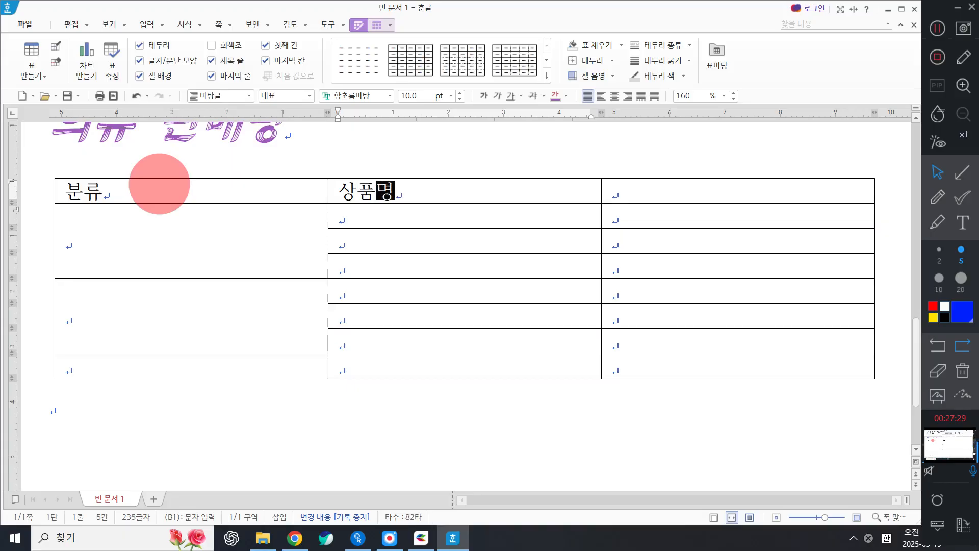
{"action": "key", "text": "Tab"}
{"action": "type", "text": "판매량"}
Step: Enter 남성, 여성 and 합계 down the 분류 column below the header
{"action": "key", "text": "Tab"}
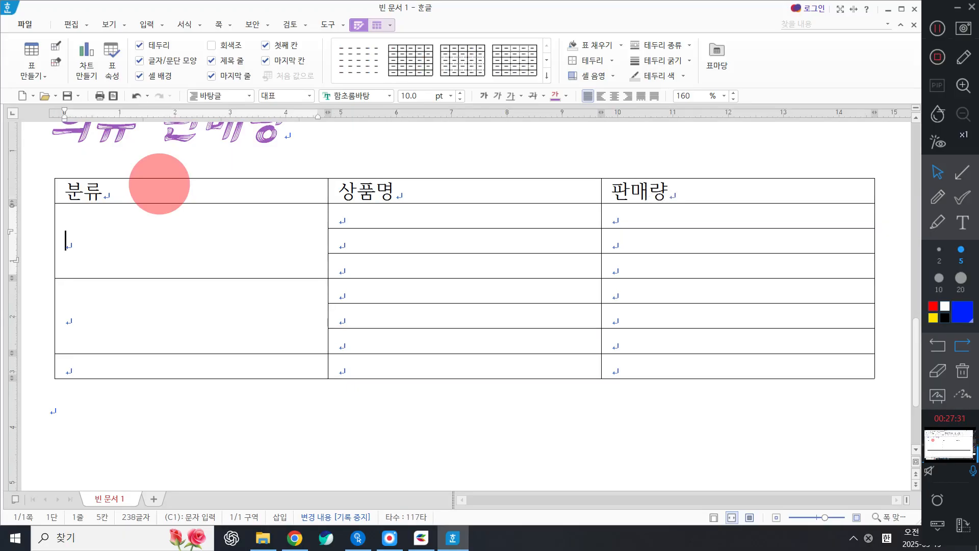
{"action": "type", "text": "남성"}
{"action": "key", "text": "Down"}
{"action": "type", "text": "여성"}
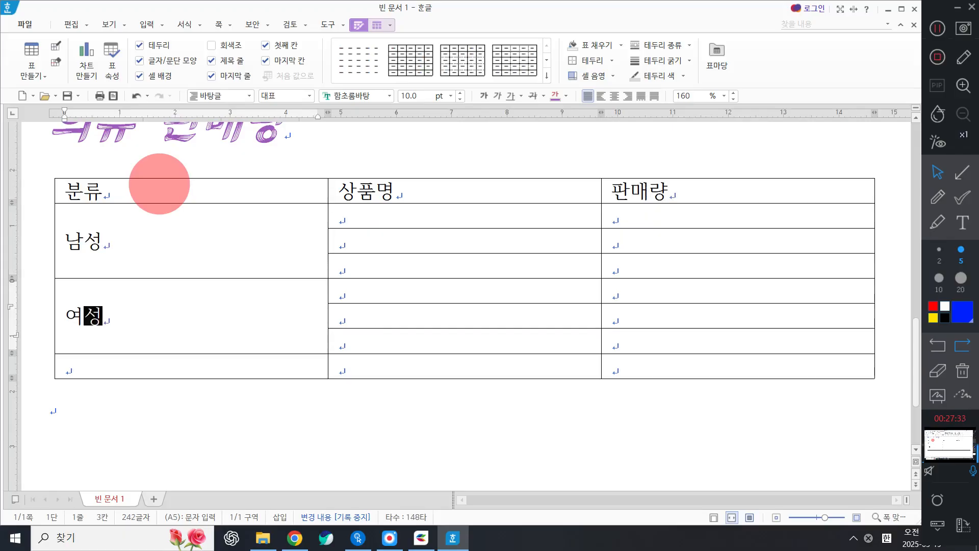
{"action": "key", "text": "Down"}
{"action": "type", "text": "허ㅏ"}
{"action": "key", "text": "BackSpace"}
{"action": "key", "text": "BackSpace"}
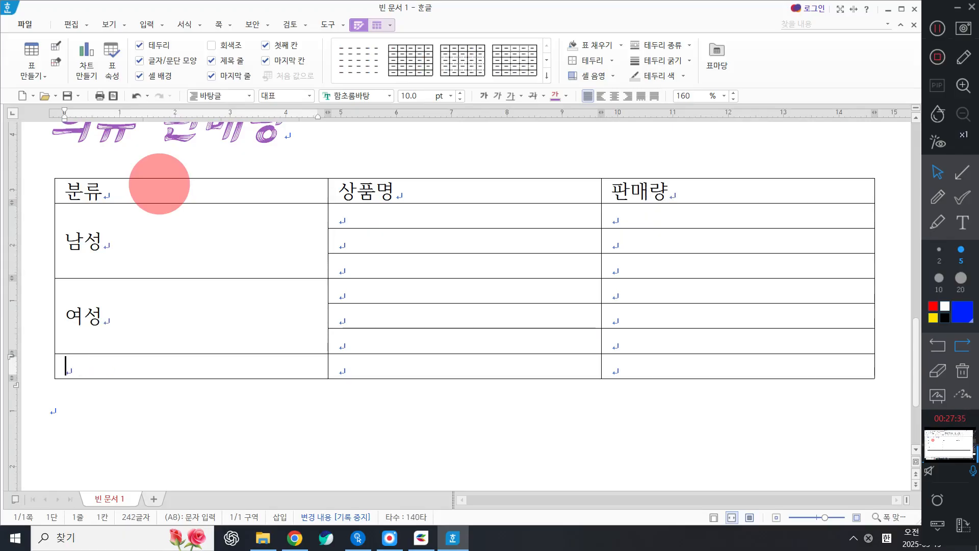
{"action": "type", "text": "합ㄱㅖ"}
Step: Enter the product names 점퍼, 파카 and 조끼 in the 상품명 cells of the 남성 group
{"action": "key", "text": "Tab"}
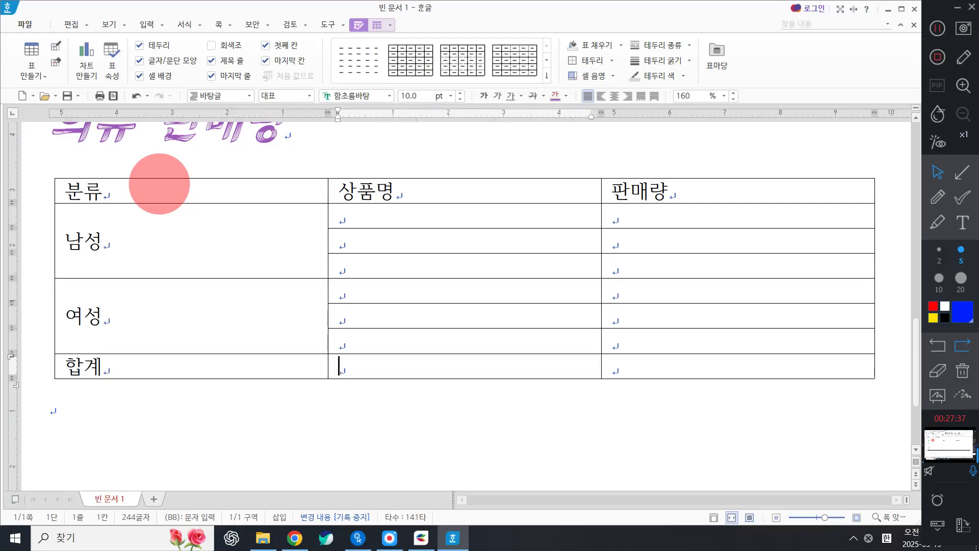
{"action": "key", "text": "Up"}
{"action": "key", "text": "Up"}
{"action": "key", "text": "Up"}
{"action": "key", "text": "Up"}
{"action": "key", "text": "Up"}
{"action": "key", "text": "Up"}
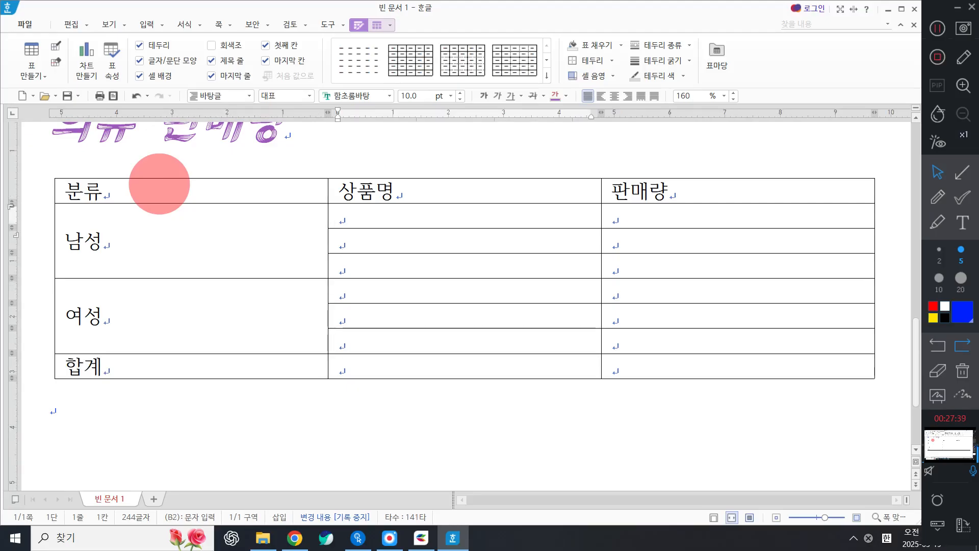
{"action": "type", "text": "점퍼"}
{"action": "key", "text": "Down"}
{"action": "type", "text": "파카"}
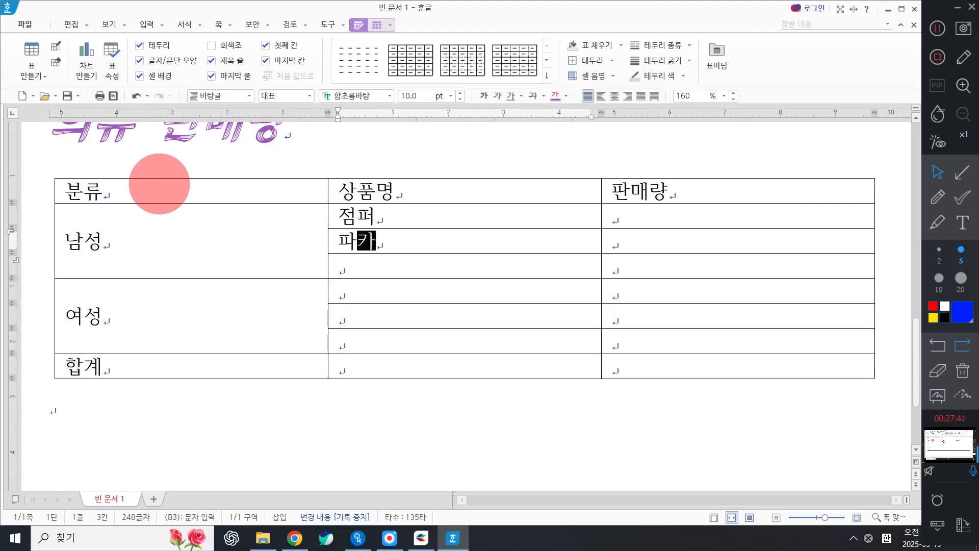
{"action": "key", "text": "Down"}
{"action": "type", "text": "조끼"}
Step: Enter the product names 티셔츠, 원피스 and 치마 in the 상품명 cells of the 여성 group
{"action": "key", "text": "Down"}
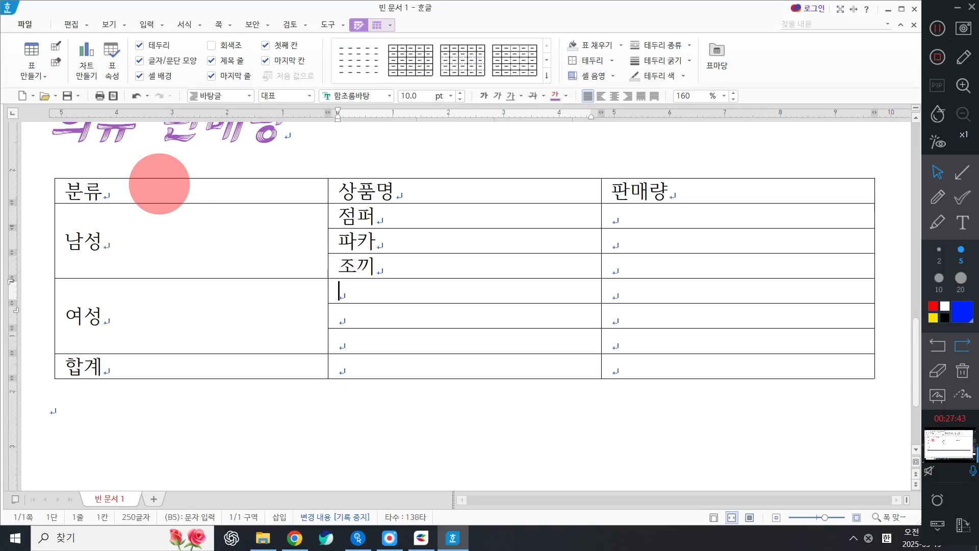
{"action": "type", "text": "티셔츠"}
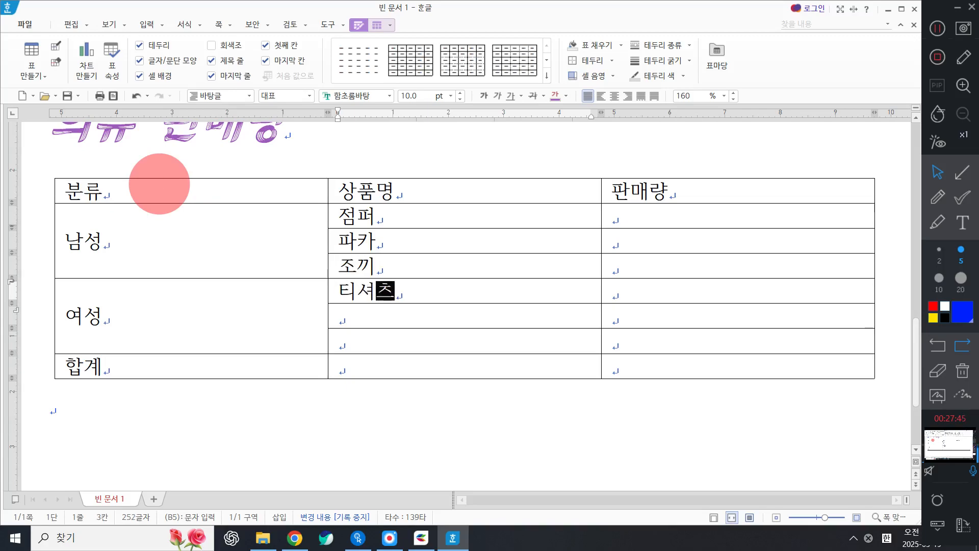
{"action": "key", "text": "Down"}
{"action": "type", "text": "원피스"}
{"action": "key", "text": "Down"}
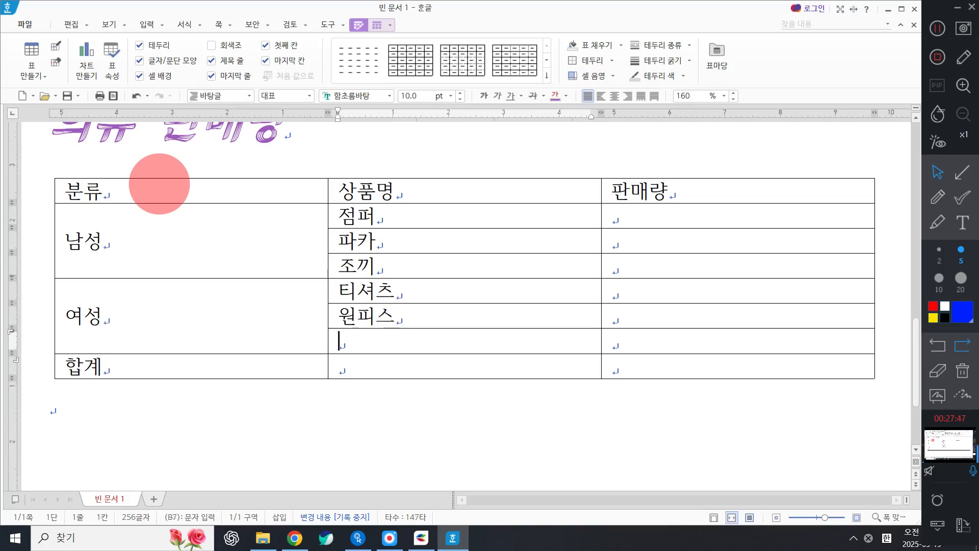
{"action": "type", "text": "치마"}
Step: Enter the 판매량 values for the 남성 products: 1280 for 점퍼, 1050 for 파카 and 980 for 조끼
{"action": "key", "text": "Tab"}
{"action": "key", "text": "Up"}
{"action": "key", "text": "Up"}
{"action": "key", "text": "Up"}
{"action": "key", "text": "Up"}
{"action": "key", "text": "Up"}
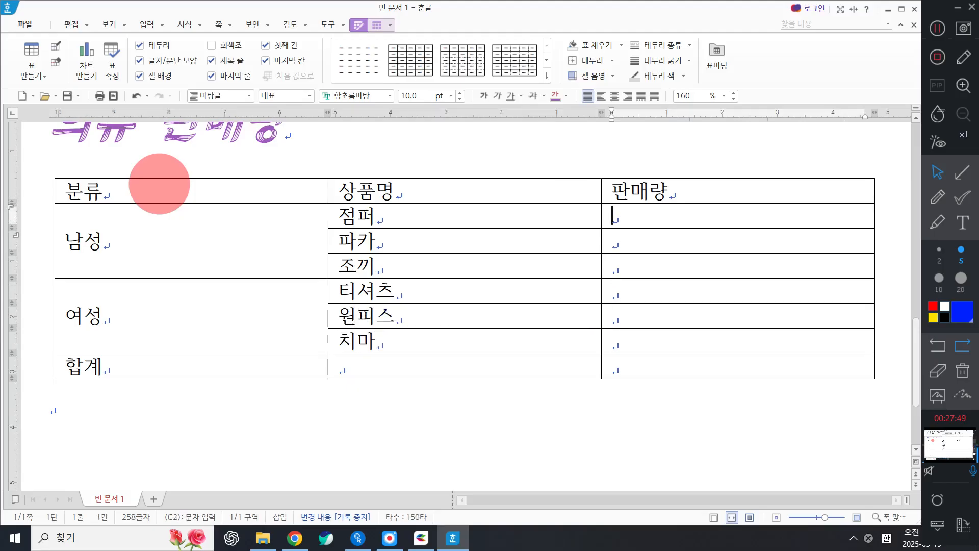
{"action": "type", "text": "128"}
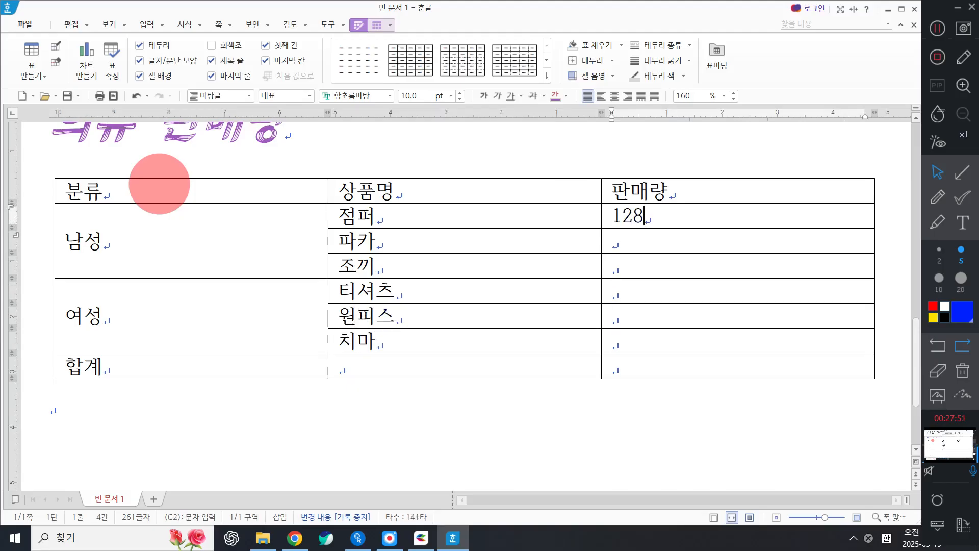
{"action": "key", "text": "Down"}
{"action": "type", "text": "1"}
{"action": "key", "text": "Up"}
{"action": "key", "text": "End"}
{"action": "type", "text": "0"}
{"action": "key", "text": "Down"}
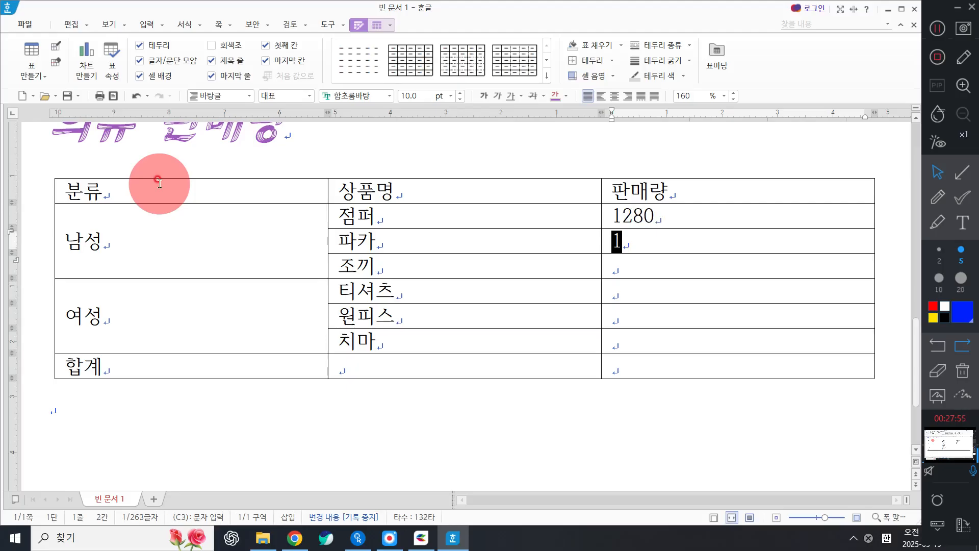
{"action": "type", "text": "050"}
{"action": "key", "text": "Down"}
{"action": "type", "text": "980"}
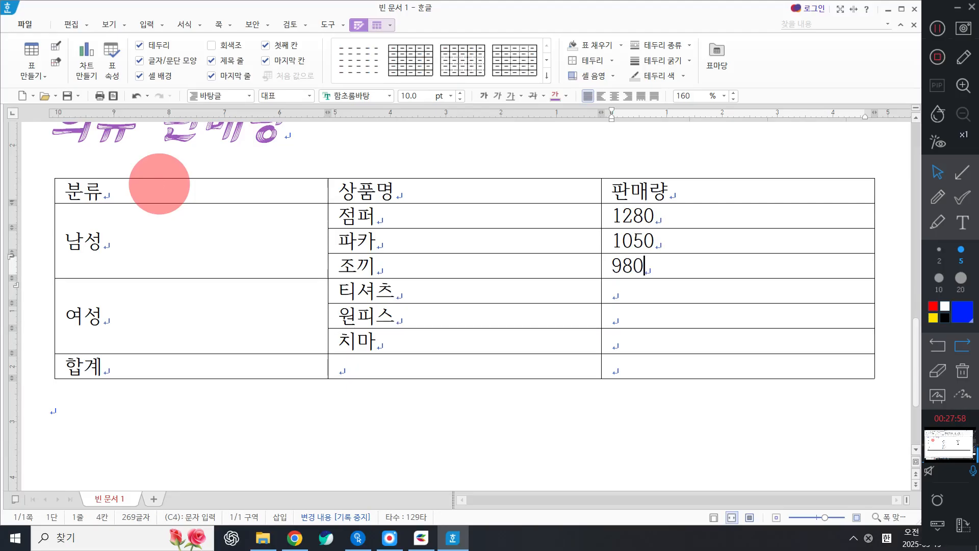
Step: Enter the 판매량 values for the 여성 products: 1450 for 티셔츠, 750 for 원피스 and 1230 for 치마
{"action": "key", "text": "Down"}
{"action": "type", "text": "1450"}
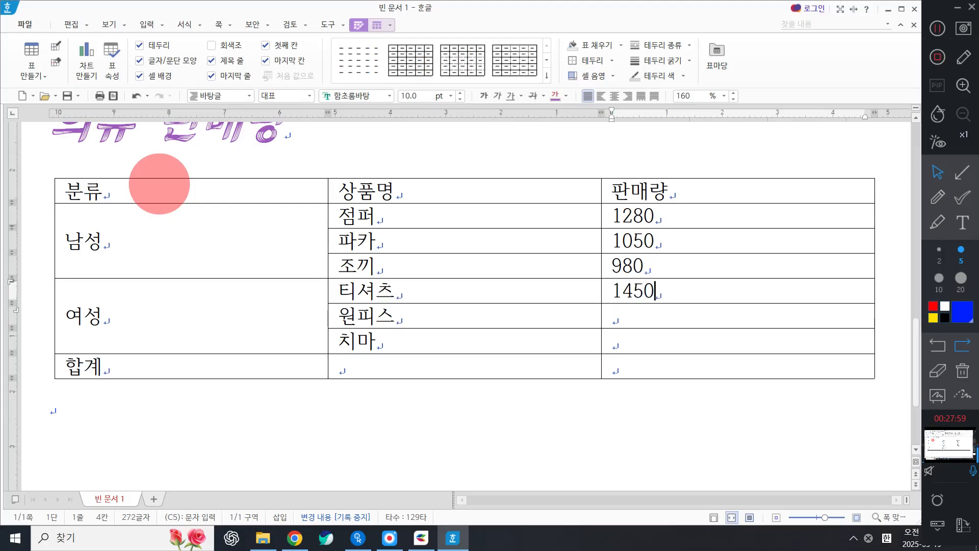
{"action": "key", "text": "Down"}
{"action": "type", "text": "750"}
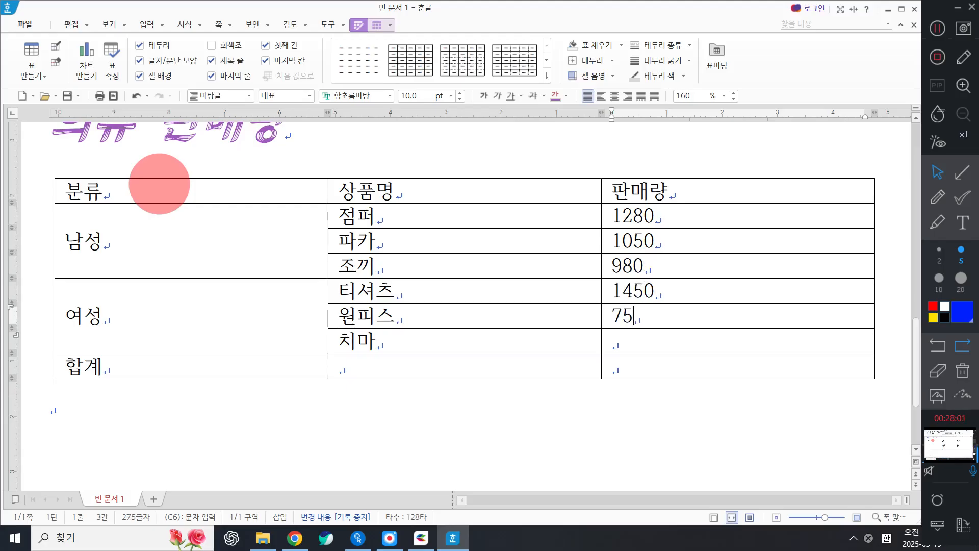
{"action": "key", "text": "Down"}
{"action": "type", "text": "1230"}
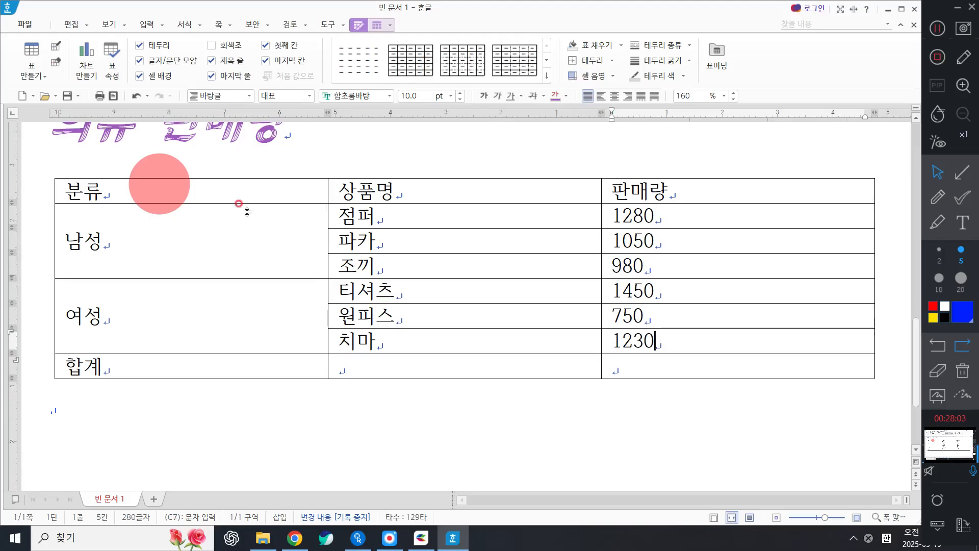
{"action": "left_click", "coordinate": [937, 28]}
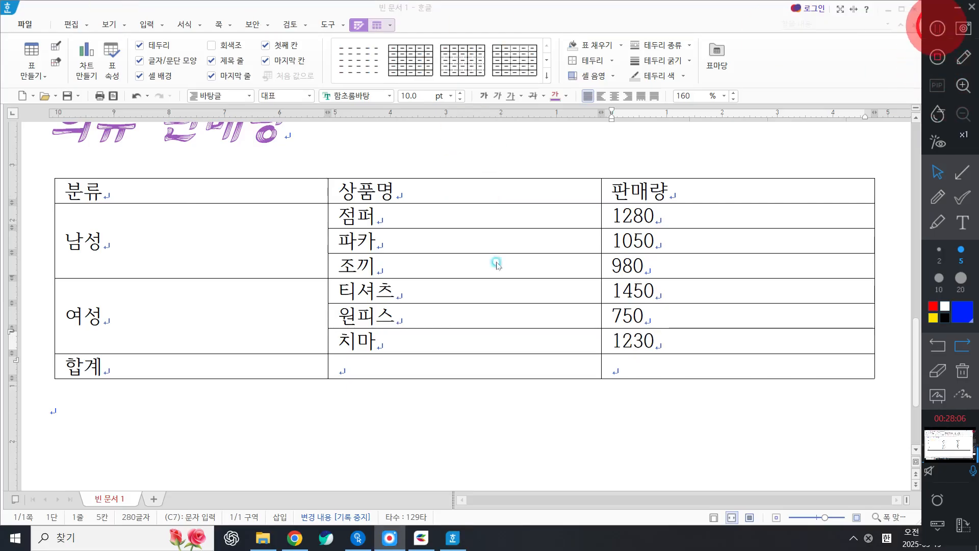
{"action": "left_click", "coordinate": [257, 407]}
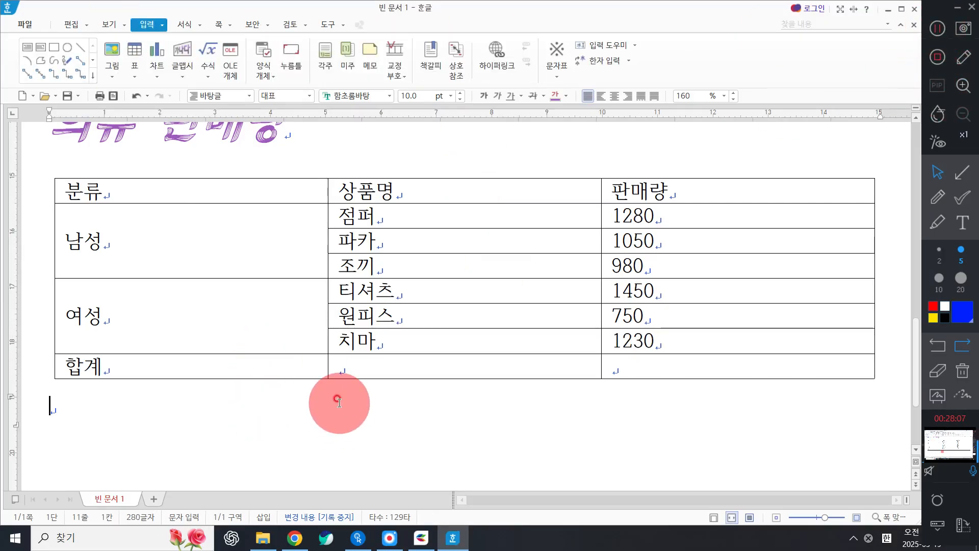
{"action": "left_click", "coordinate": [969, 179]}
{"action": "left_click_drag", "start_coordinate": [318, 365], "coordinate": [348, 366]}
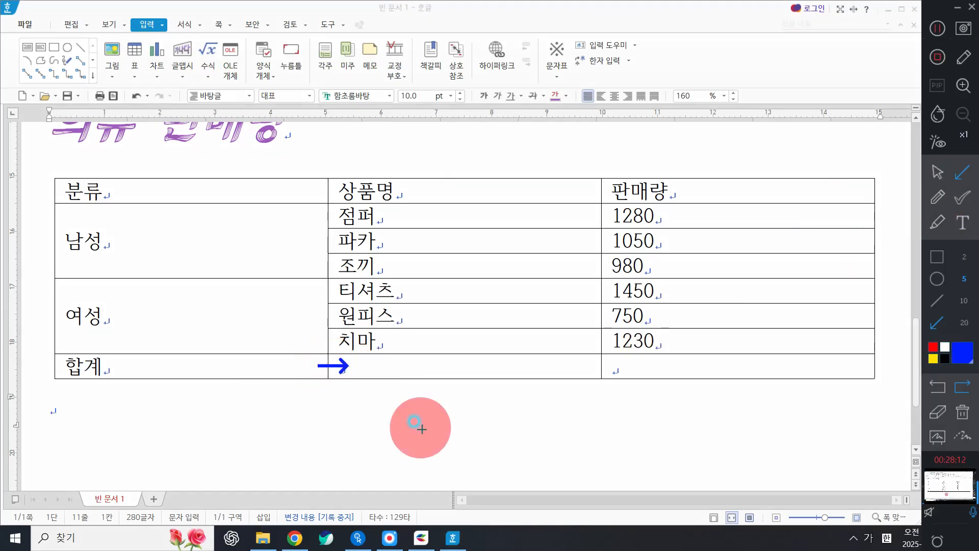
Step: Merge the 합계 cell with the empty cell beside it in the last row of the 의류 판매량 table
{"action": "left_click", "coordinate": [936, 173]}
{"action": "left_click_drag", "start_coordinate": [302, 365], "coordinate": [343, 365]}
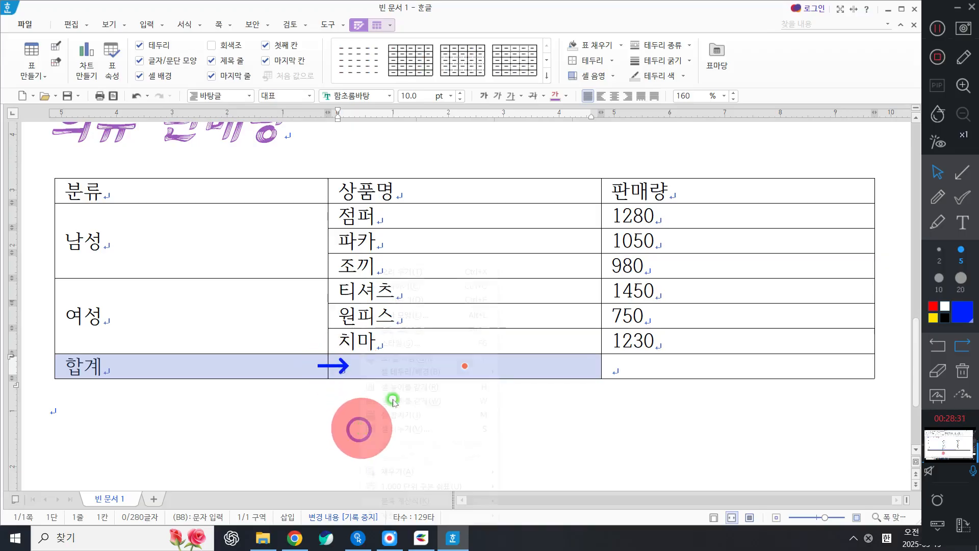
{"action": "right_click", "coordinate": [355, 429]}
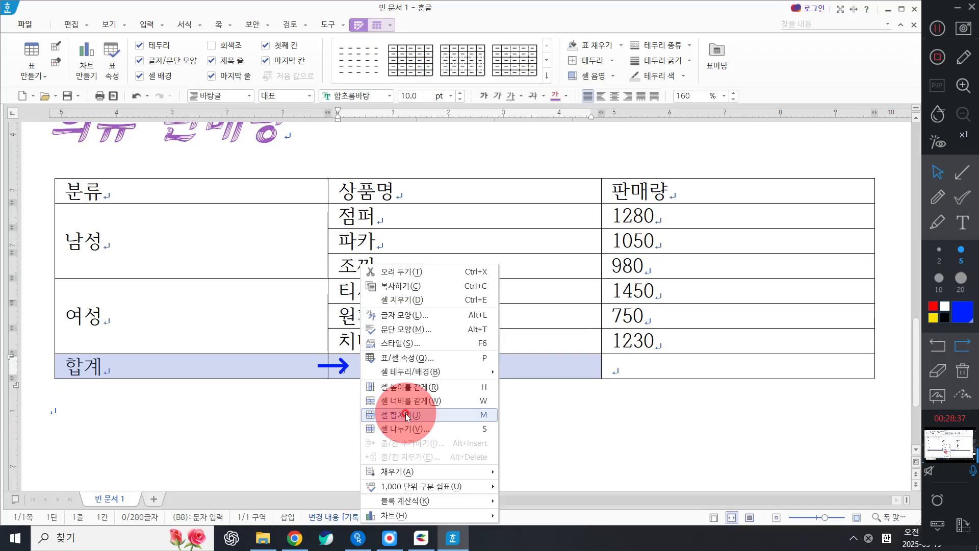
{"action": "left_click", "coordinate": [407, 415]}
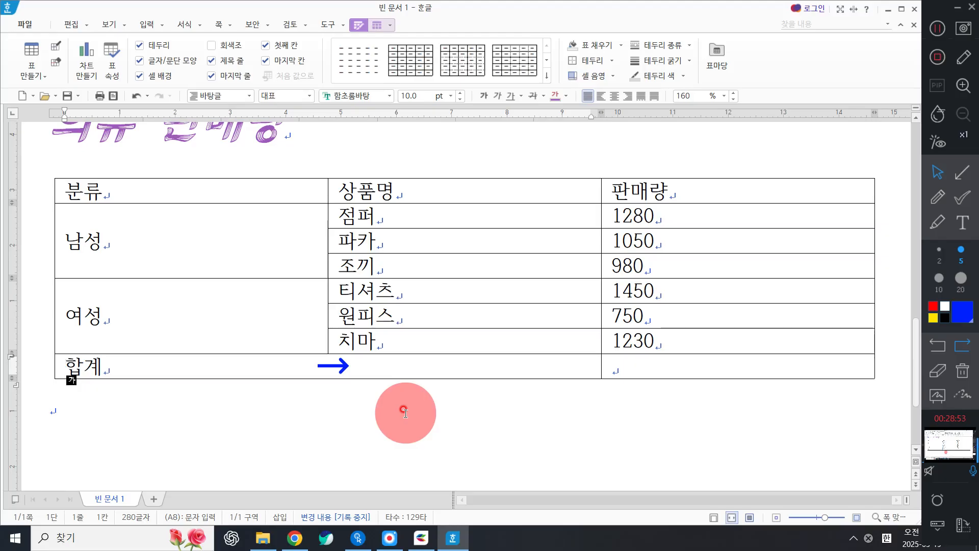
{"action": "left_click", "coordinate": [962, 370]}
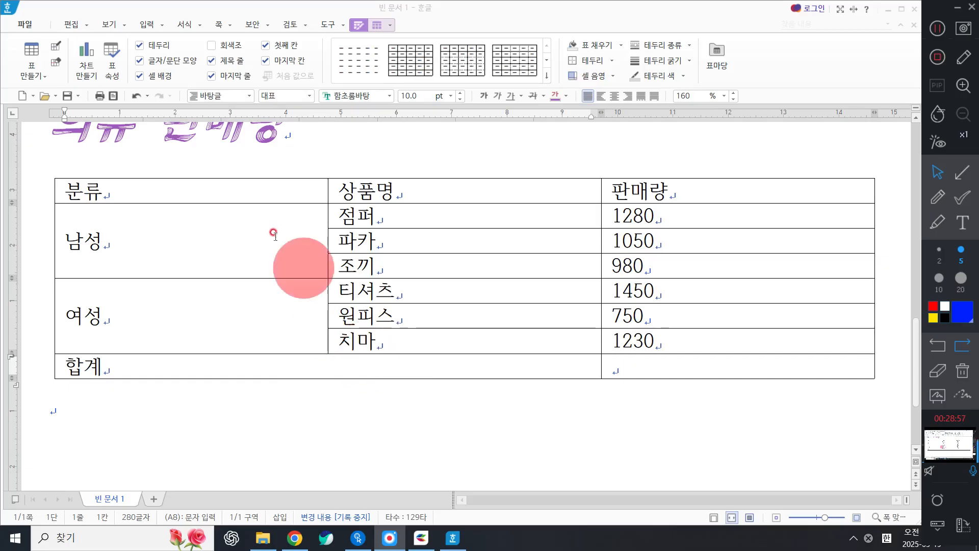
Step: Set the font of all cells in the 의류 판매량 table to a고딕12
{"action": "left_click_drag", "start_coordinate": [257, 181], "coordinate": [791, 403]}
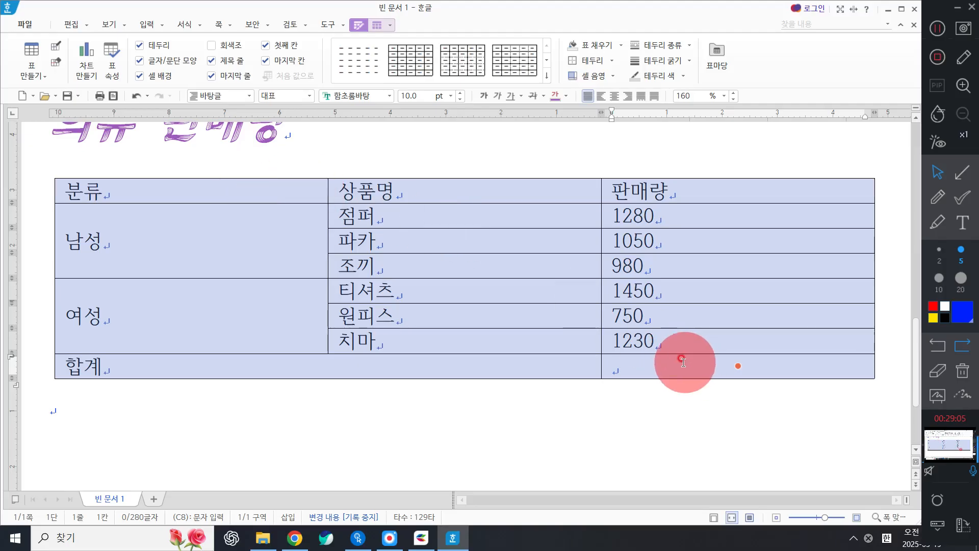
{"action": "left_click", "coordinate": [346, 153]}
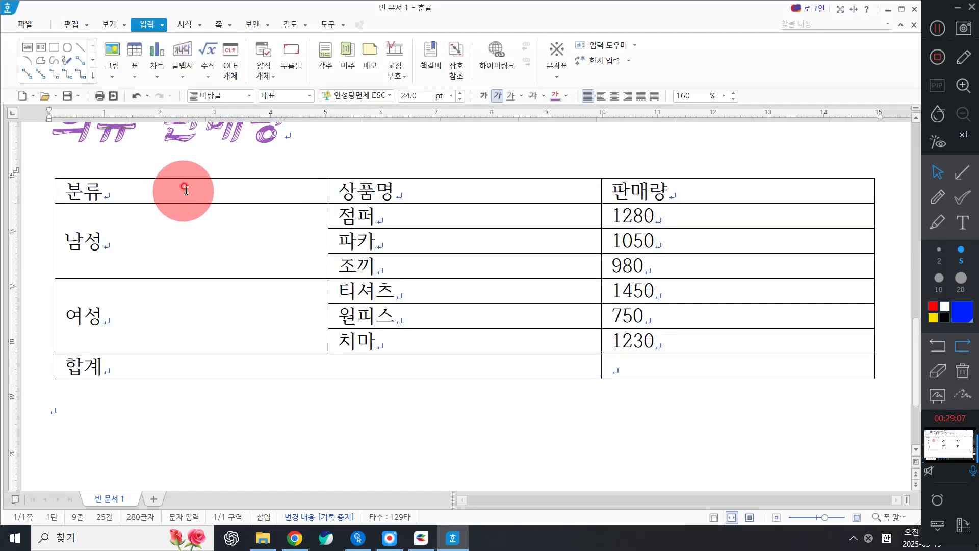
{"action": "left_click_drag", "start_coordinate": [186, 190], "coordinate": [464, 215]}
{"action": "mouse_move", "coordinate": [515, 252]}
{"action": "left_mouse_down"}
{"action": "mouse_move", "coordinate": [699, 364]}
{"action": "mouse_move", "coordinate": [775, 382]}
{"action": "mouse_move", "coordinate": [732, 360]}
{"action": "mouse_move", "coordinate": [754, 375]}
{"action": "mouse_move", "coordinate": [746, 386]}
{"action": "left_mouse_up"}
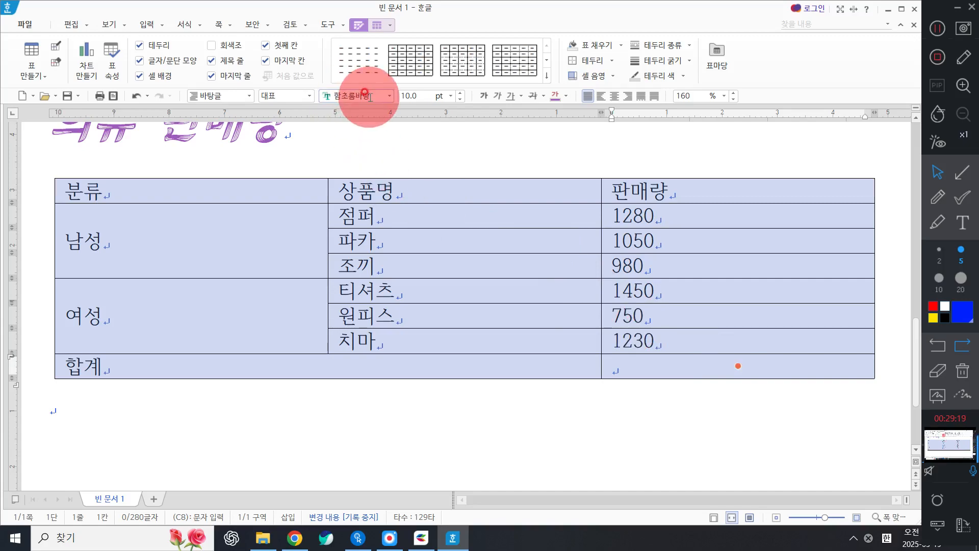
{"action": "left_click", "coordinate": [390, 97]}
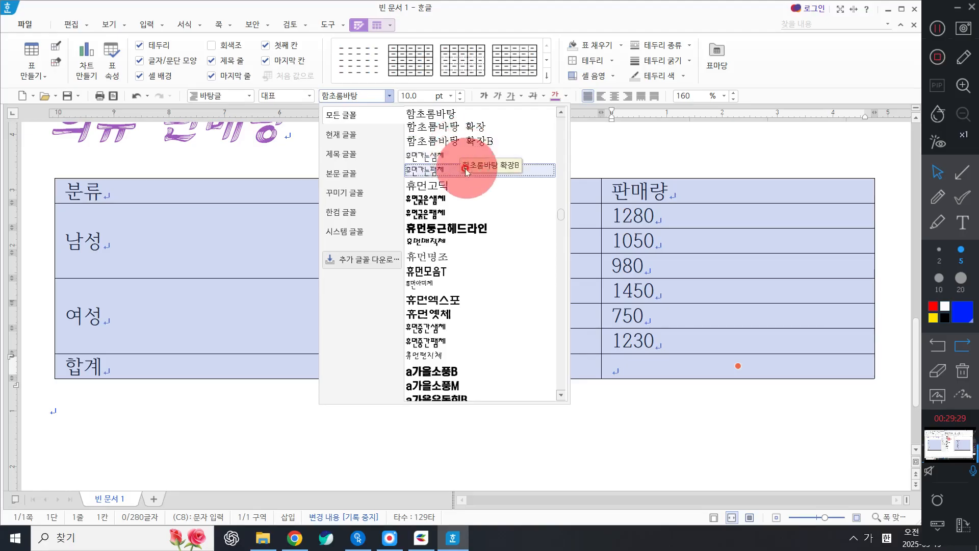
{"action": "scroll", "coordinate": [474, 229], "scroll_direction": "down", "scroll_amount": 4}
{"action": "scroll", "coordinate": [487, 268], "scroll_direction": "down", "scroll_amount": 1}
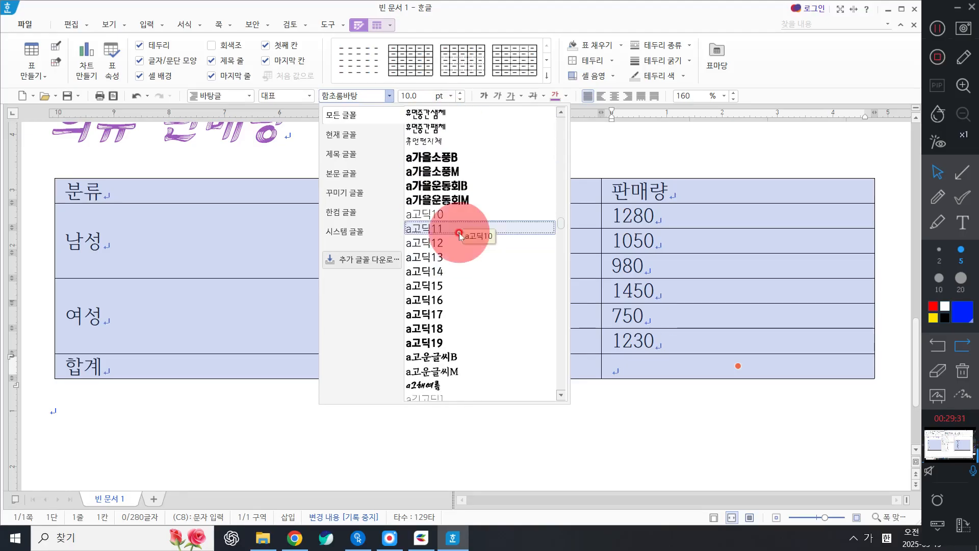
{"action": "left_click", "coordinate": [485, 241]}
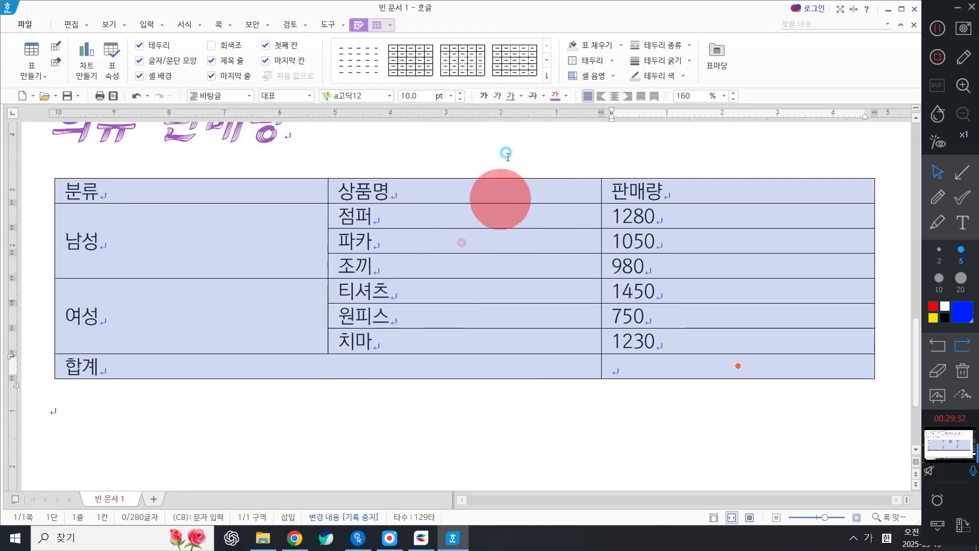
Step: Set the text size of the whole 의류 판매량 table to 12 pt and center-align all its cells
{"action": "left_click", "coordinate": [451, 96]}
{"action": "left_click", "coordinate": [436, 174]}
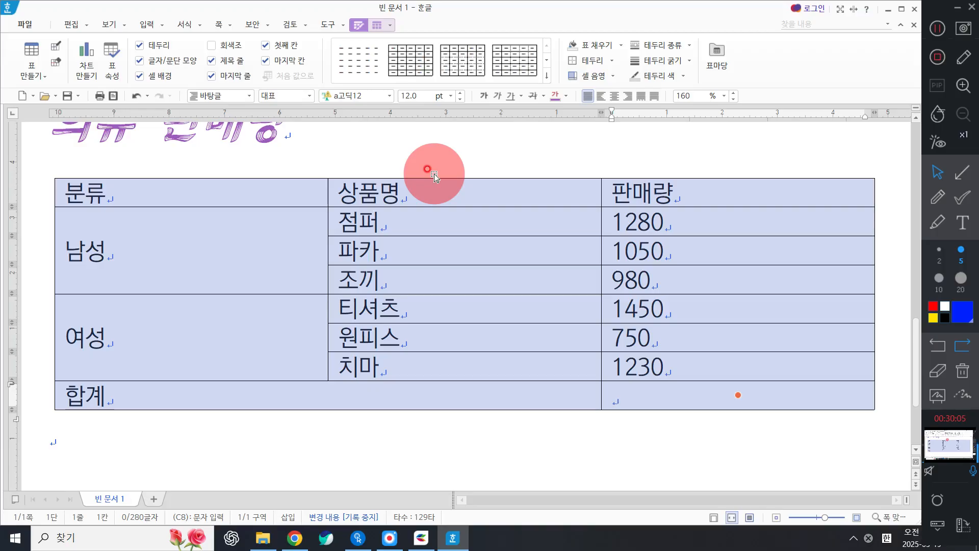
{"action": "left_click", "coordinate": [714, 516]}
{"action": "scroll", "coordinate": [698, 438], "scroll_direction": "down", "scroll_amount": 1}
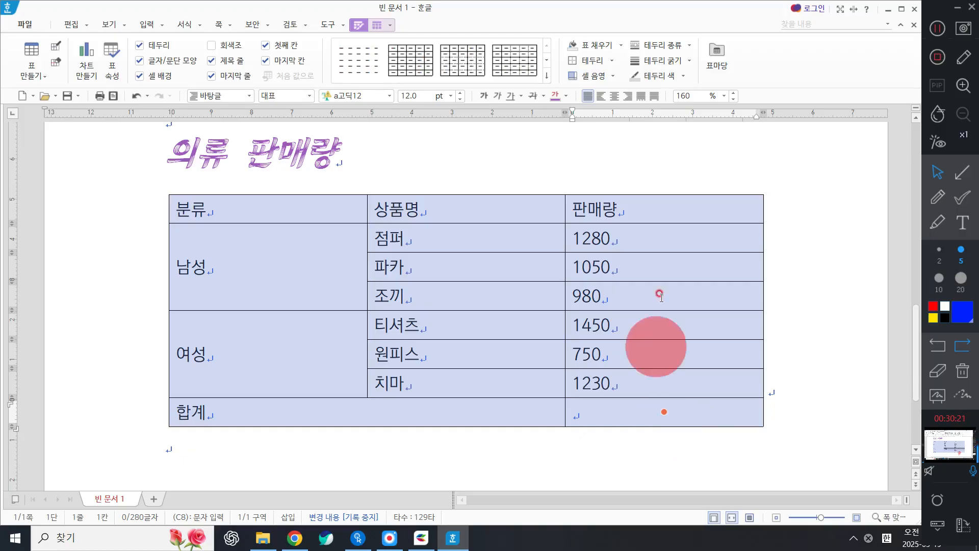
{"action": "left_click", "coordinate": [615, 96]}
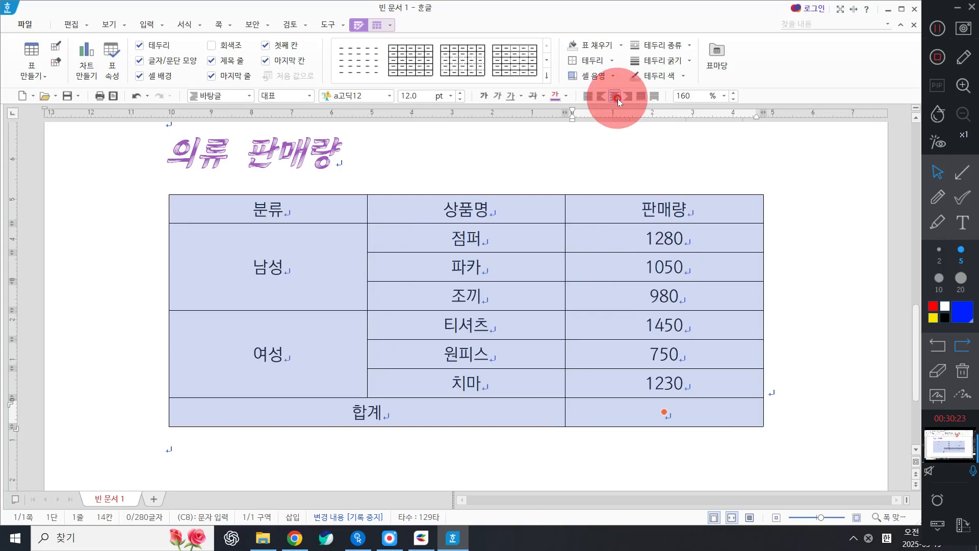